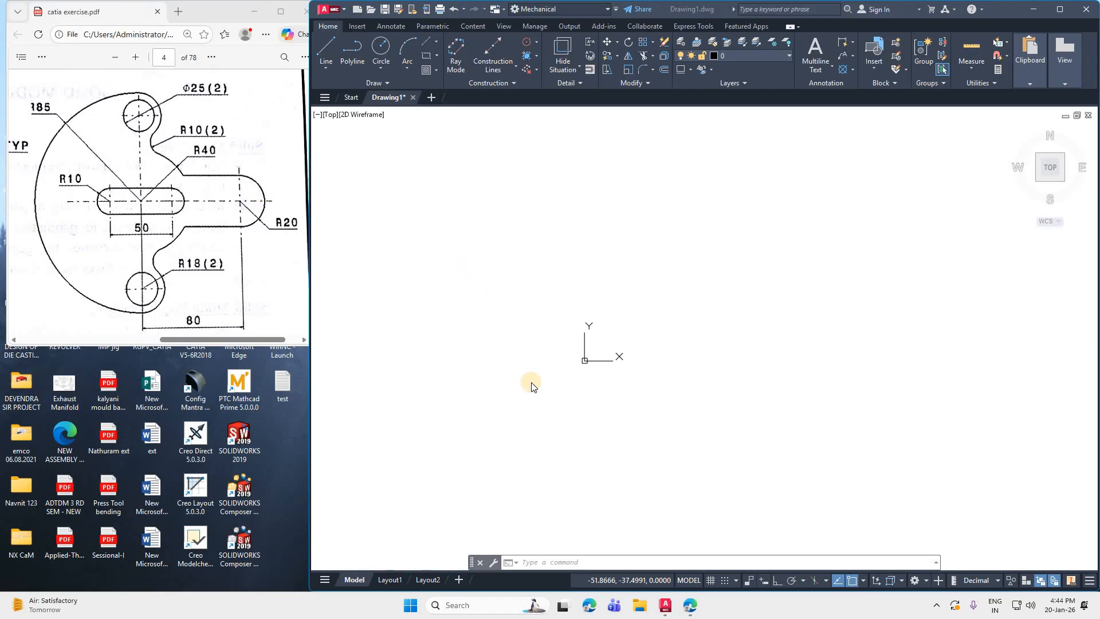
- Draw a circle of radius 85 centred on the origin 0,0
scroll(600, 323, down, 4)
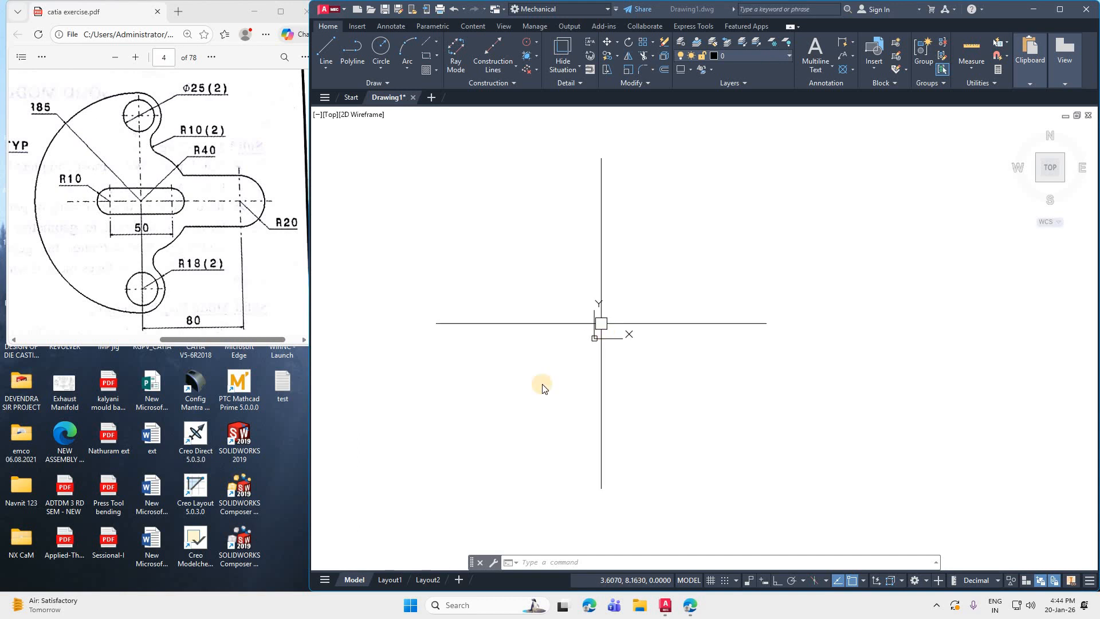
scroll(606, 330, up, 6)
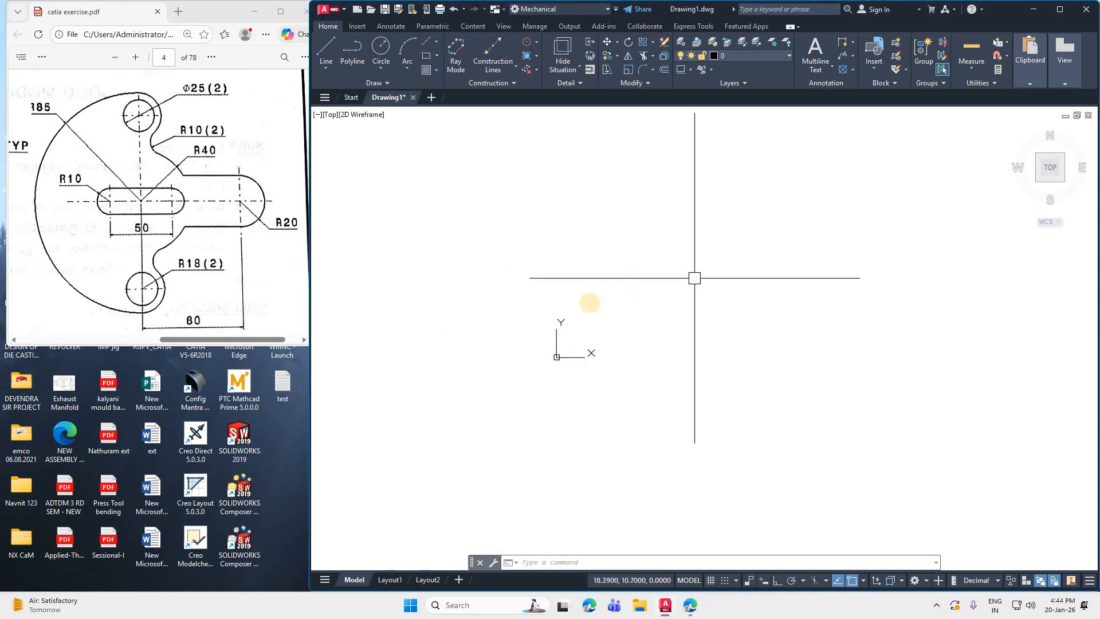
key(Escape)
key(Escape)
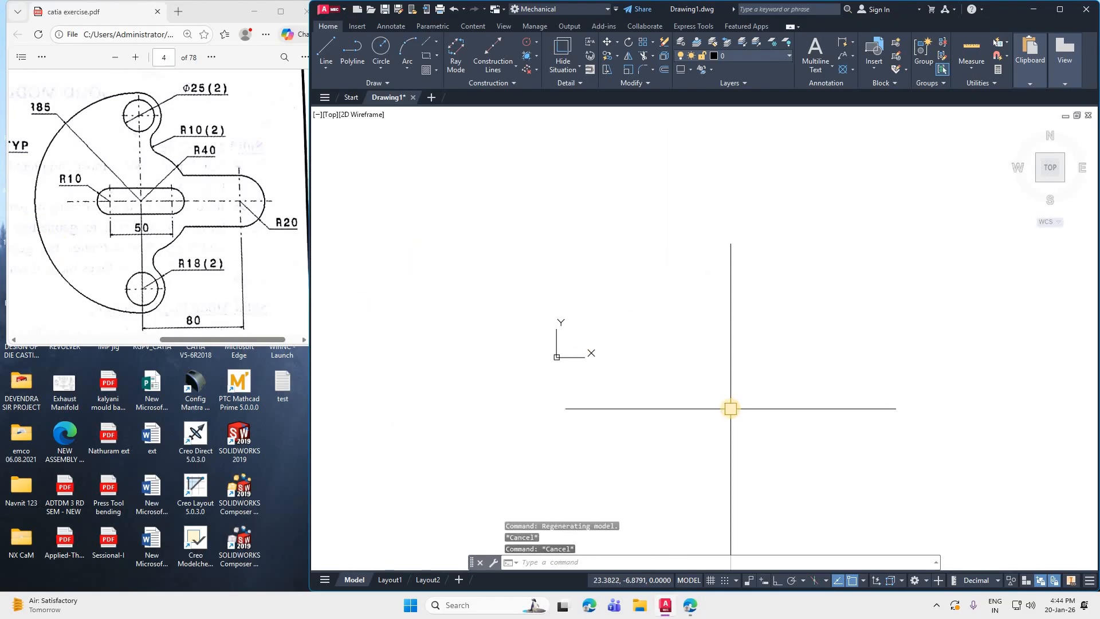
text(c)
key(Return)
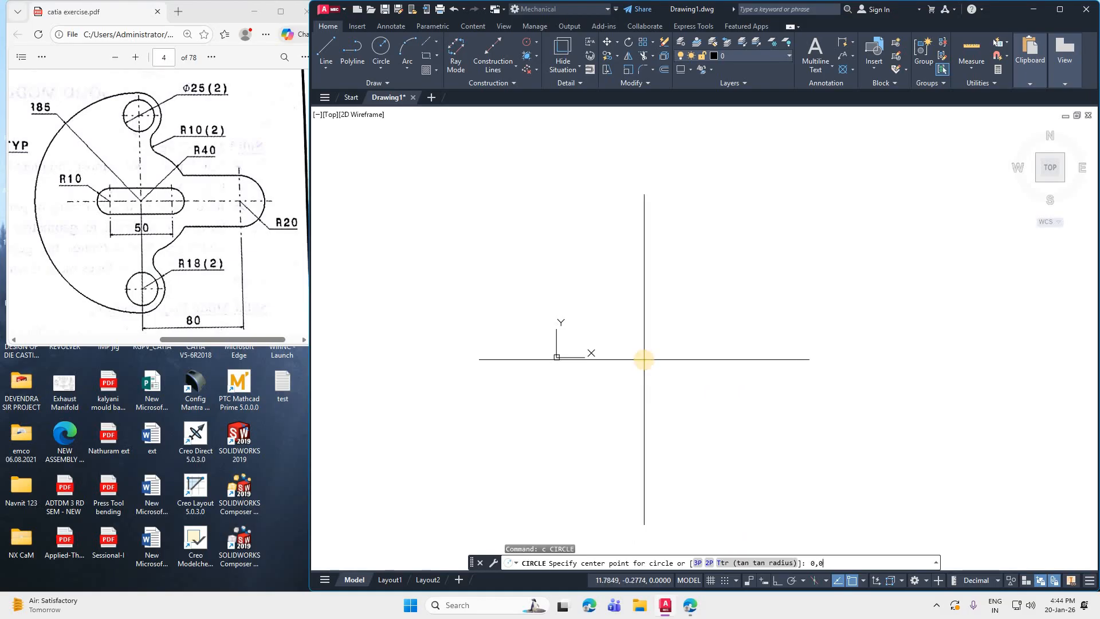
key(Return)
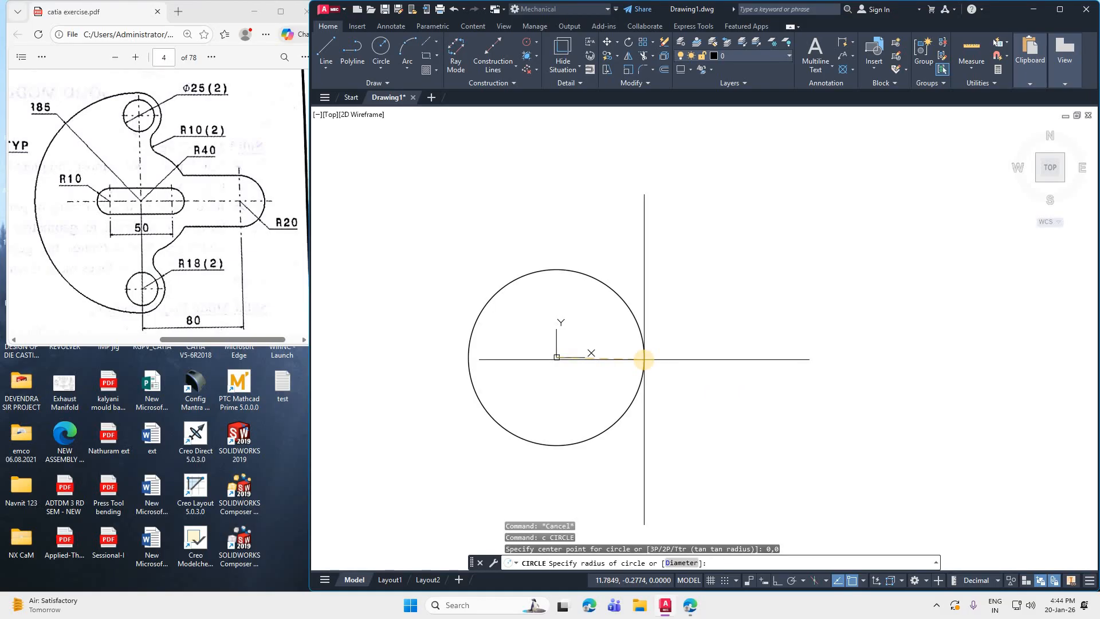
text(85)
key(Return)
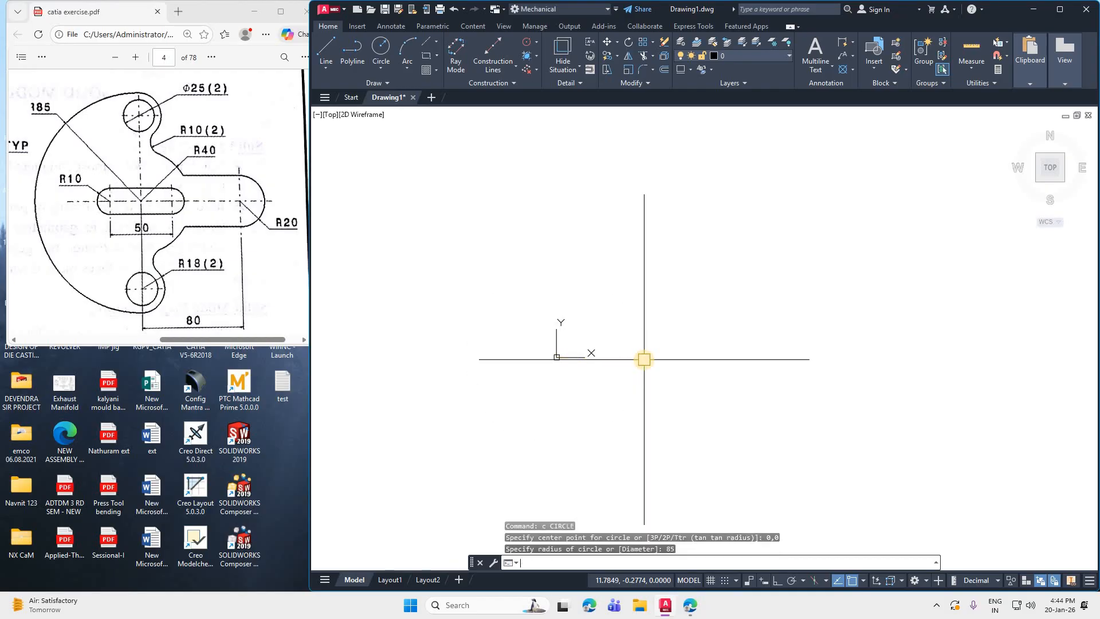
text(z)
key(Return)
text(a)
key(Return)
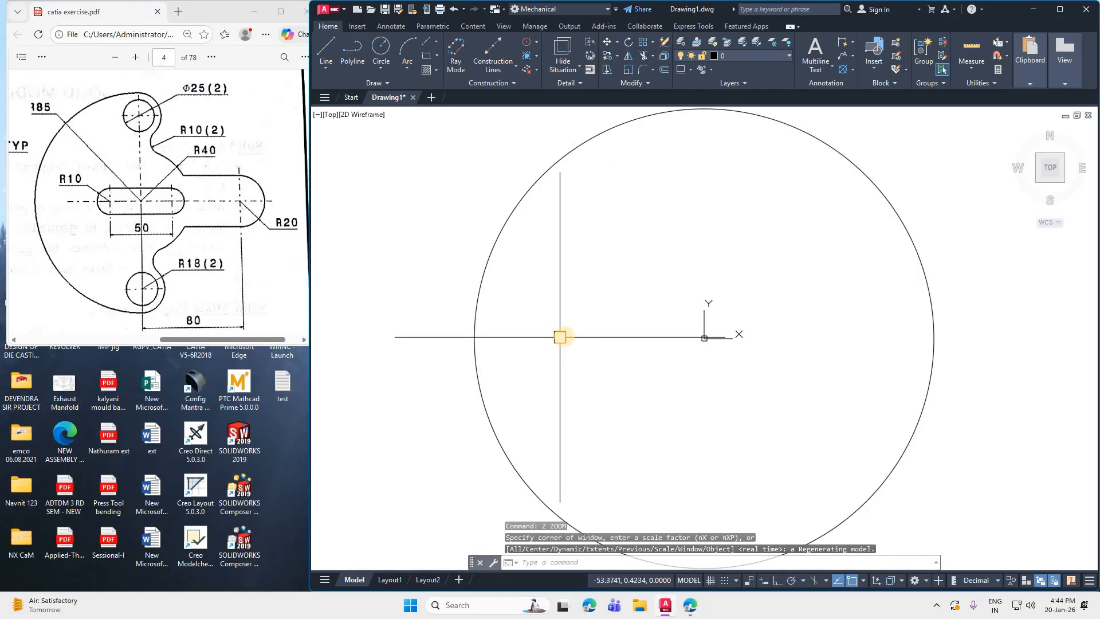
scroll(559, 337, down, 7)
scroll(621, 349, up, 3)
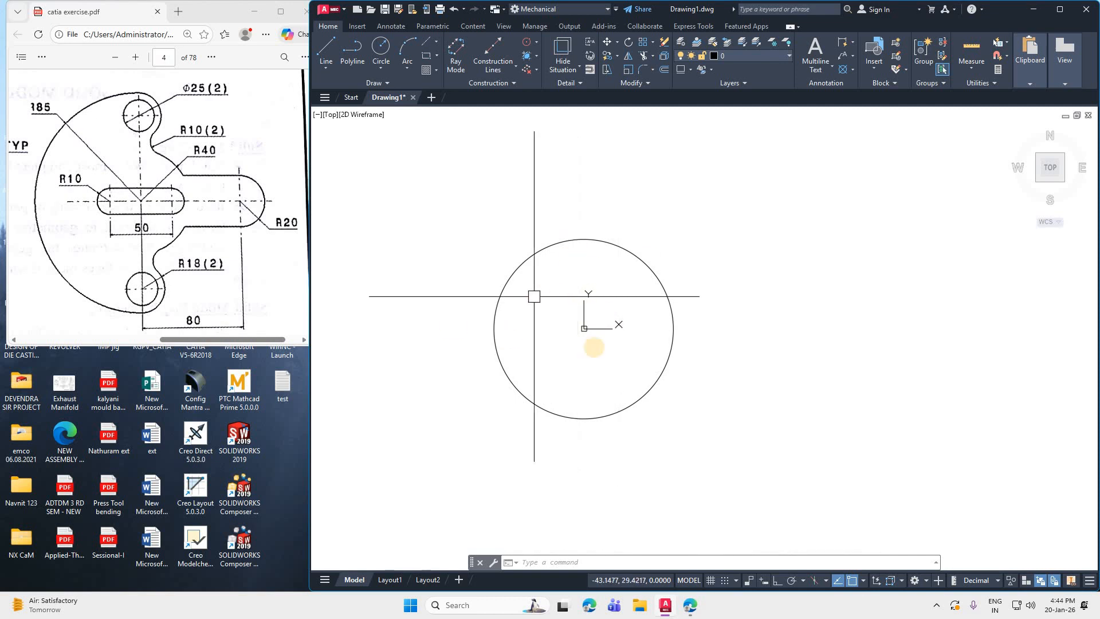
text(z)
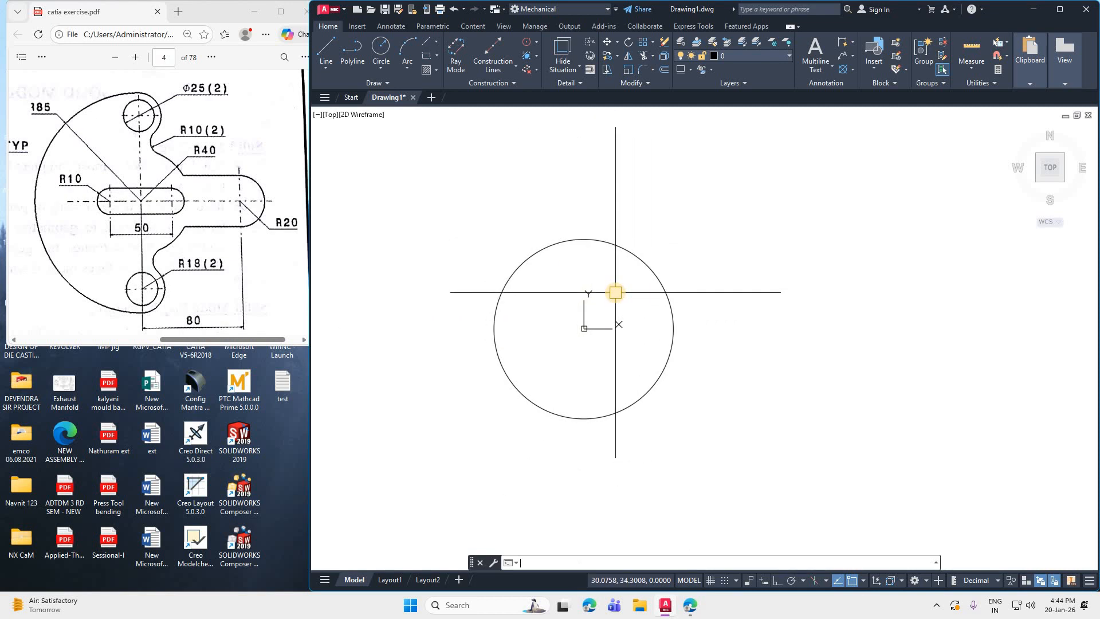
key(Return)
text(a)
key(Return)
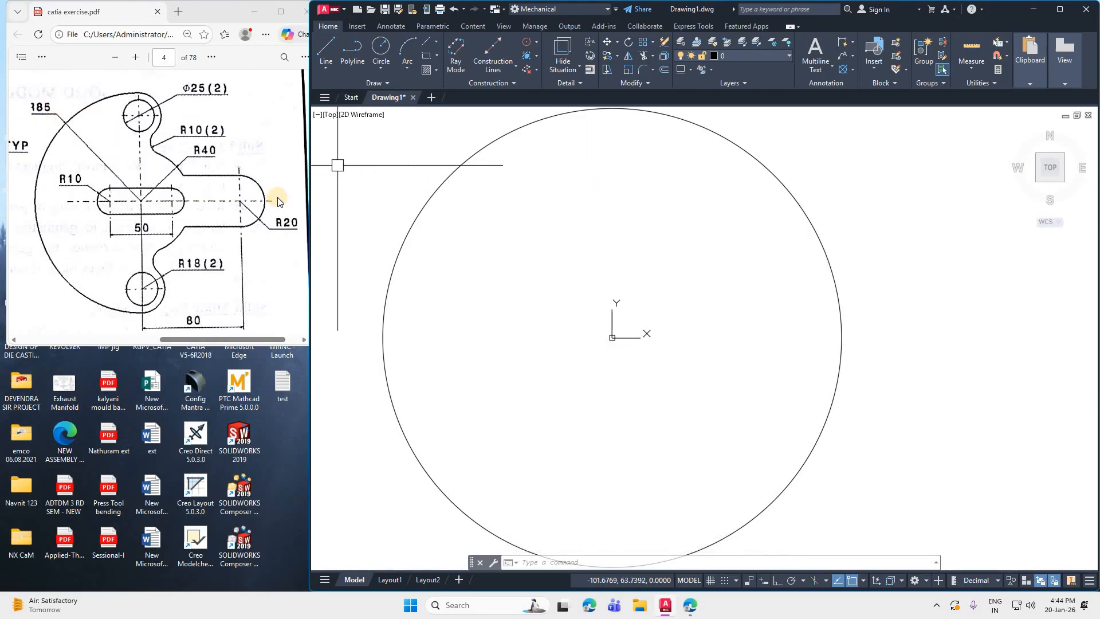
- With Ortho on, draw a horizontal line 80 units long from the origin 0,0 towards positive X
text(l)
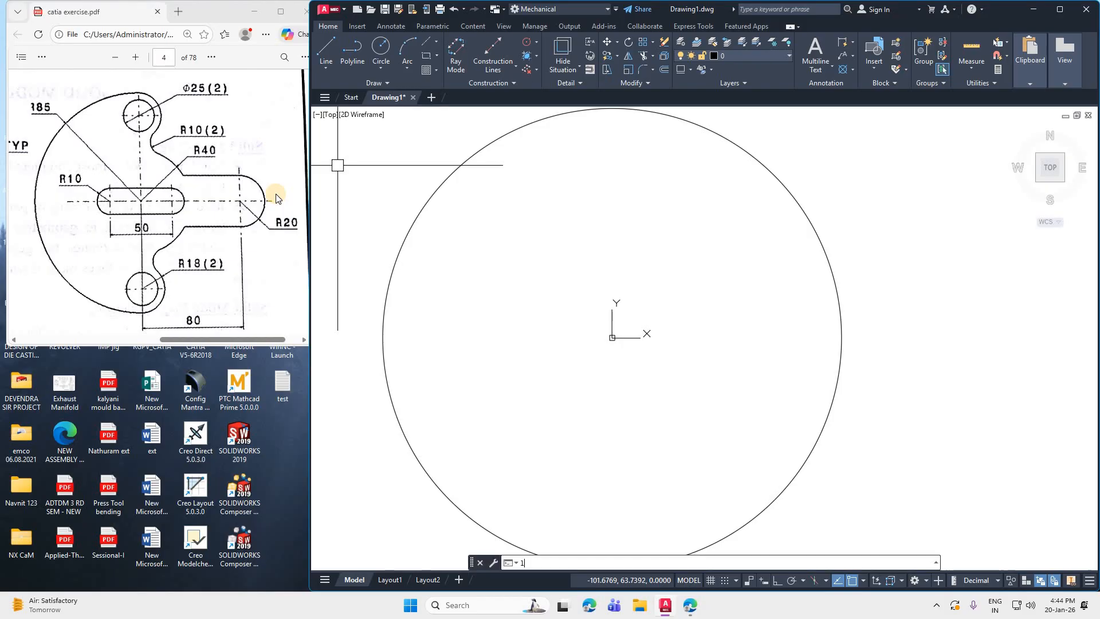
key(Return)
text(0,0)
key(Return)
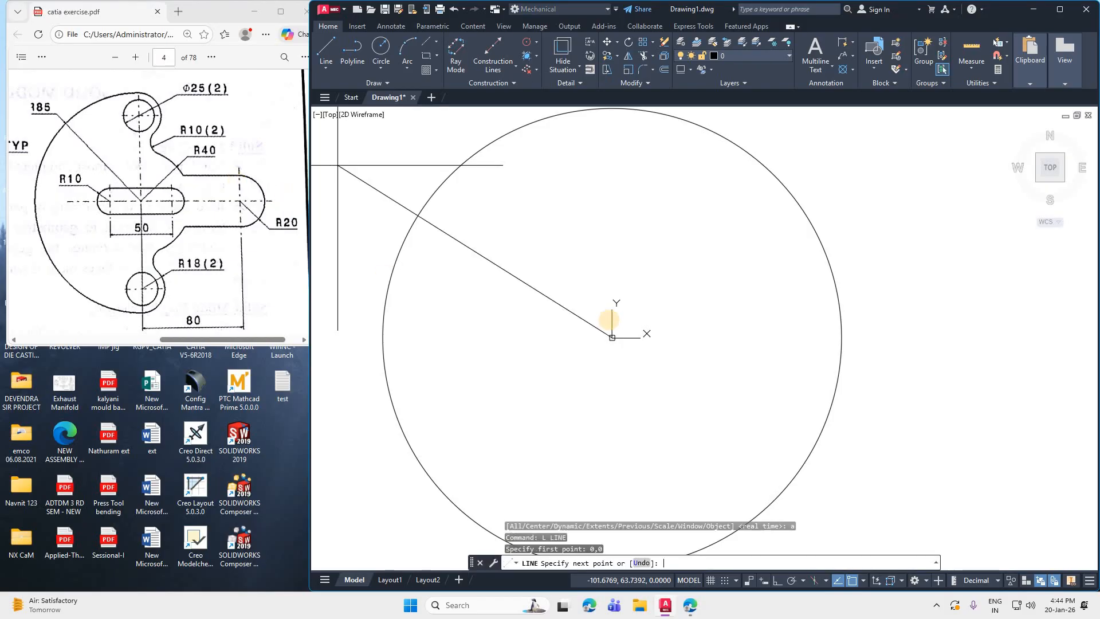
key(F8)
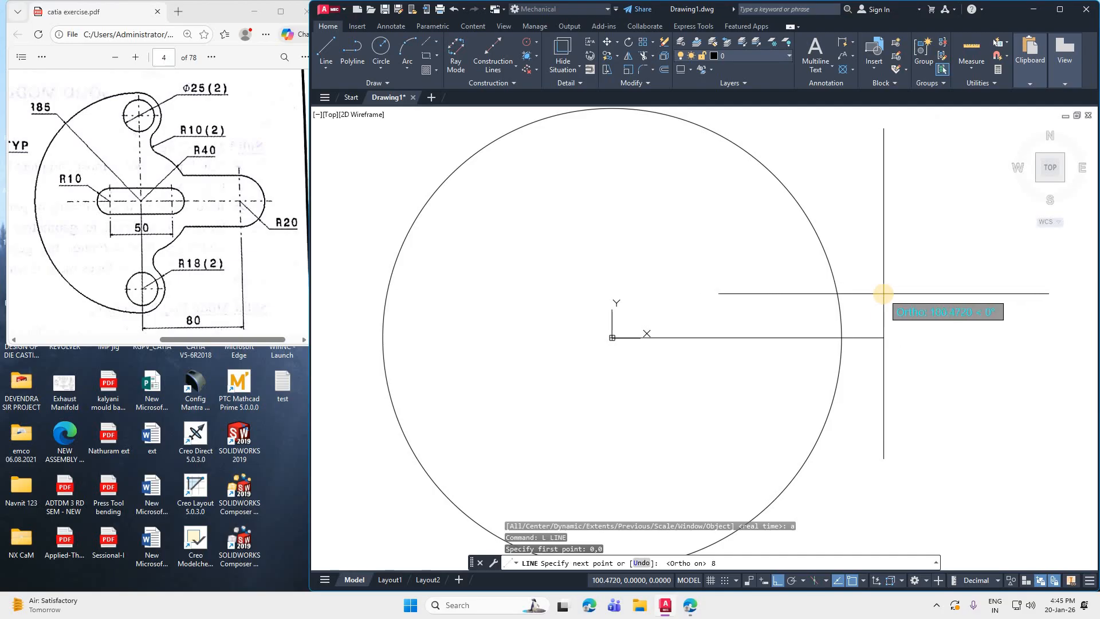
text(80)
key(Return)
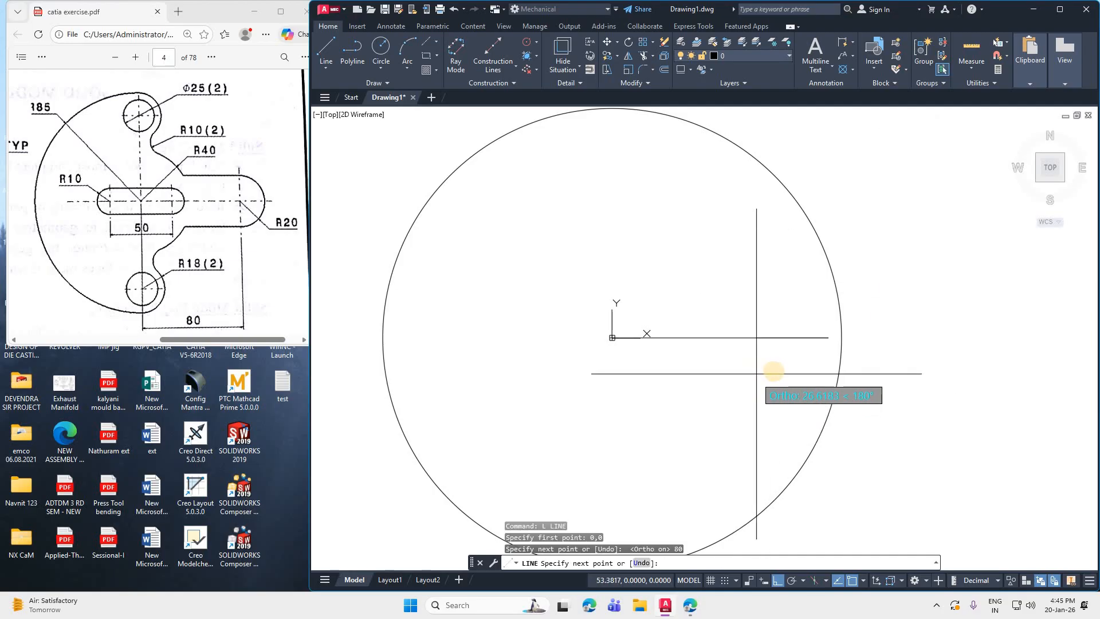
key(Escape)
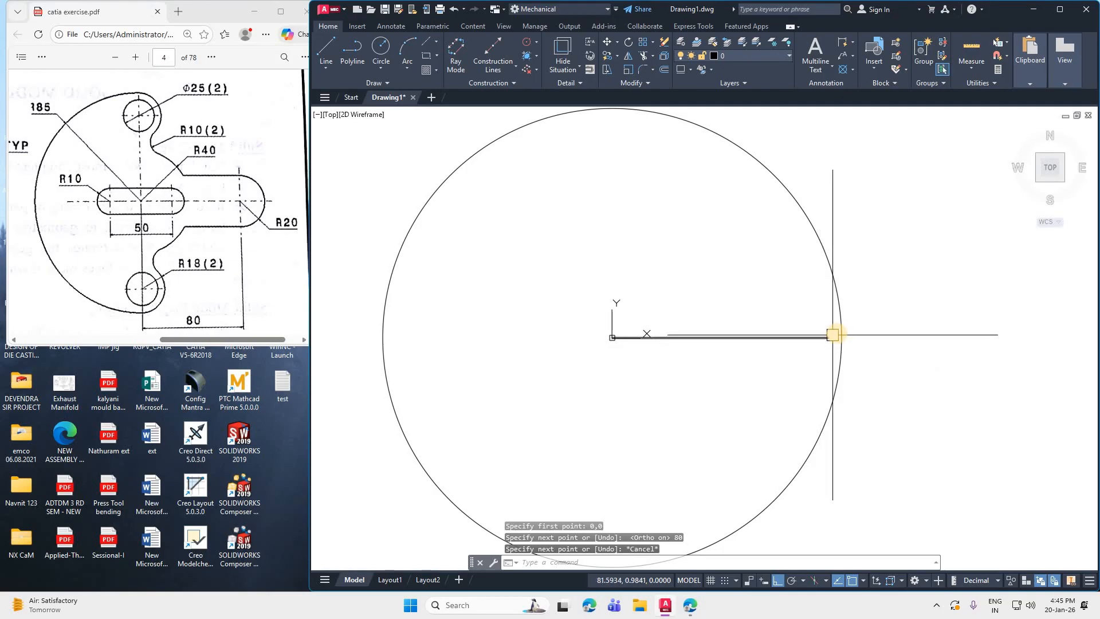
- Draw a circle of radius 20 centred on the outer end of the horizontal line
text(c)
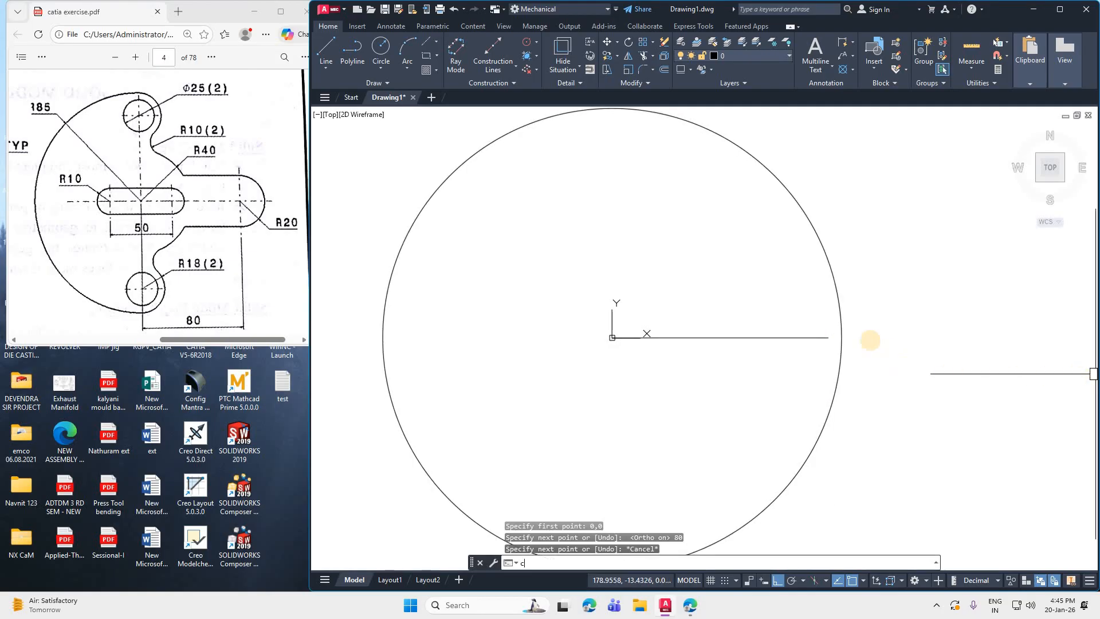
key(Return)
click(828, 338)
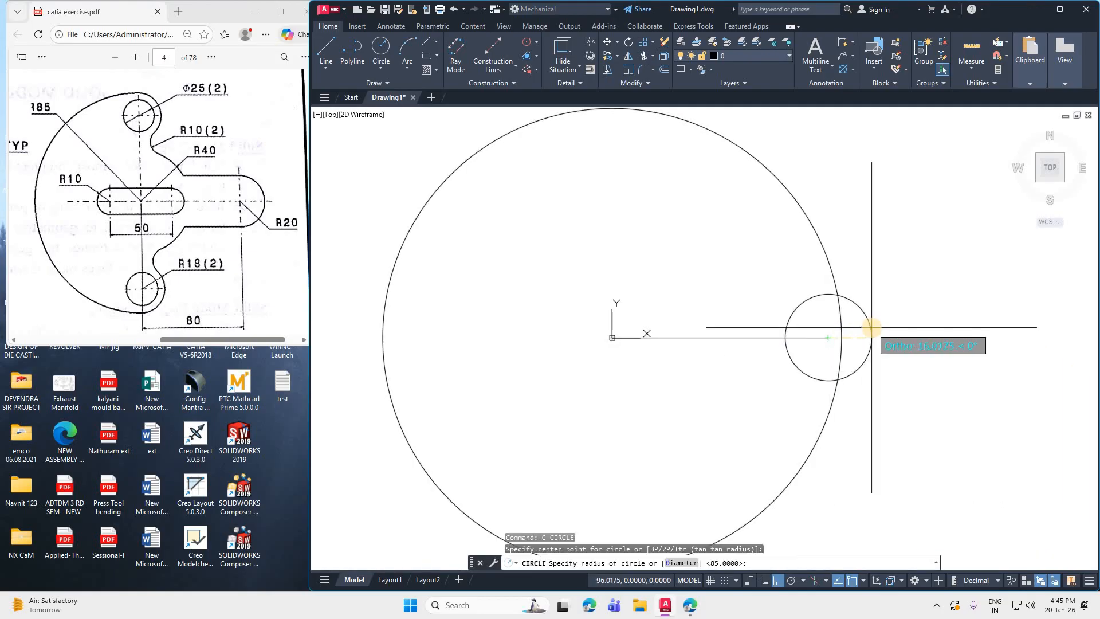
text(20)
key(Return)
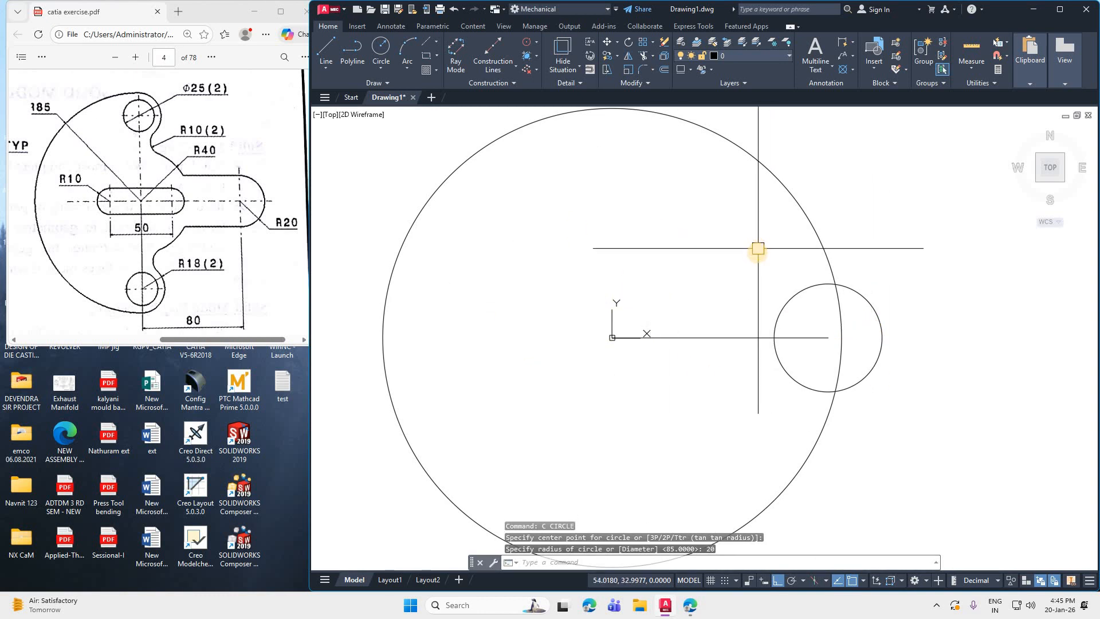
- Offset the horizontal centre line by 20 both above and below to form the arm's edges
text(o)
key(Return)
text(20)
key(Return)
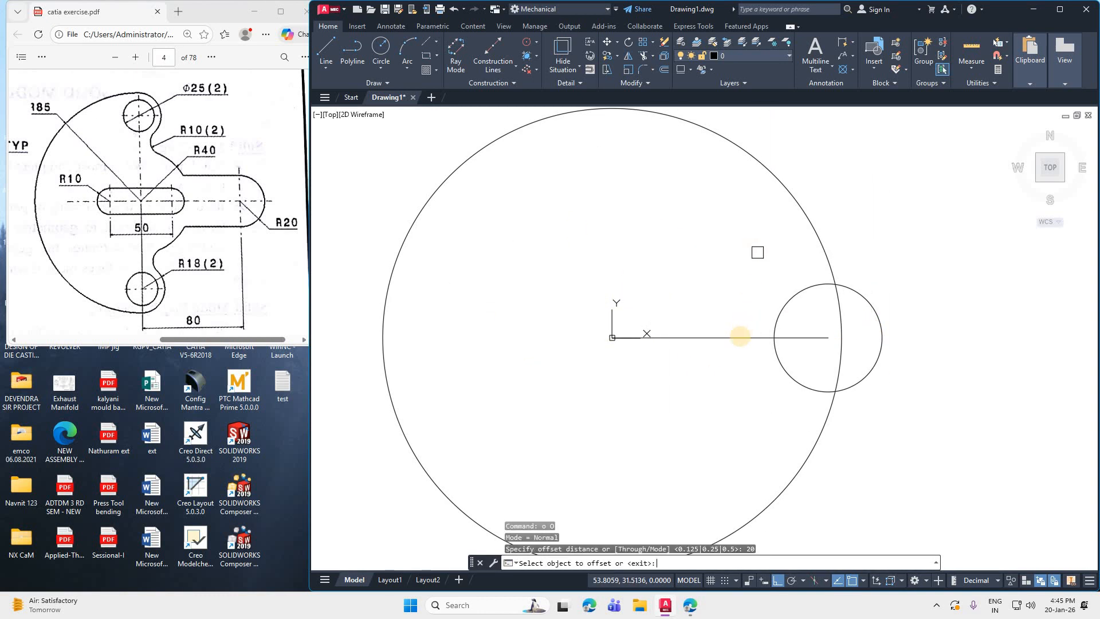
click(735, 337)
click(734, 335)
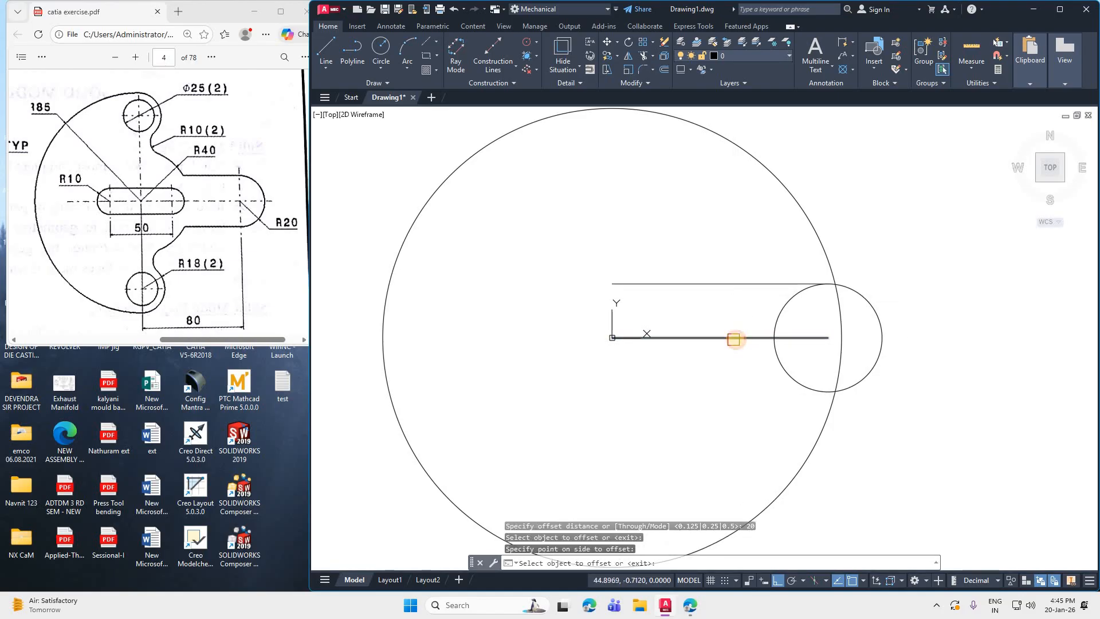
click(732, 340)
click(905, 387)
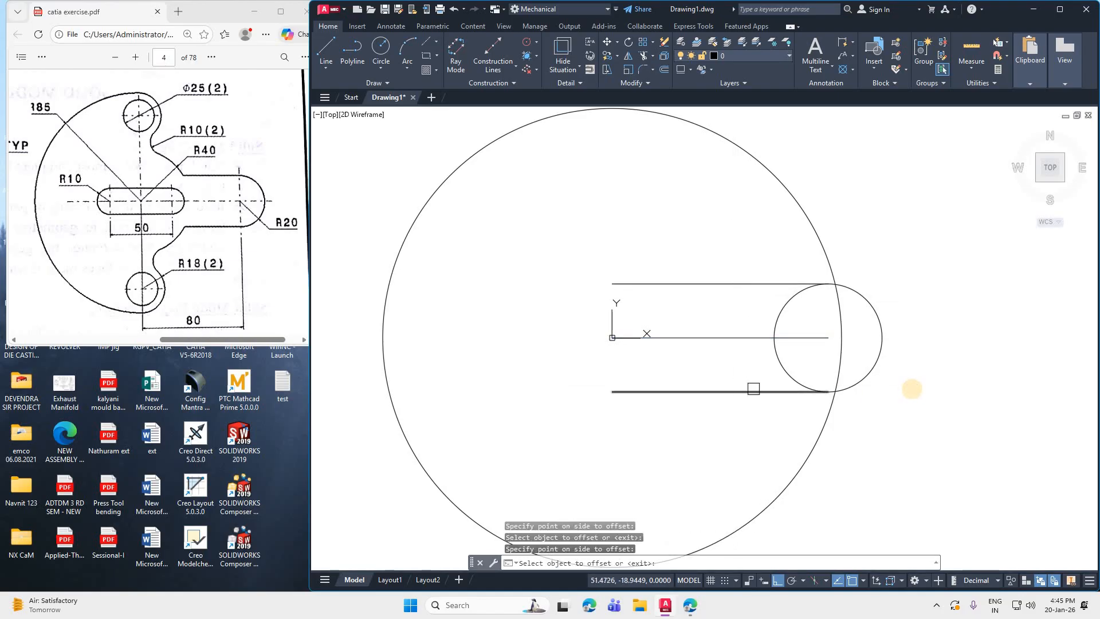
key(Escape)
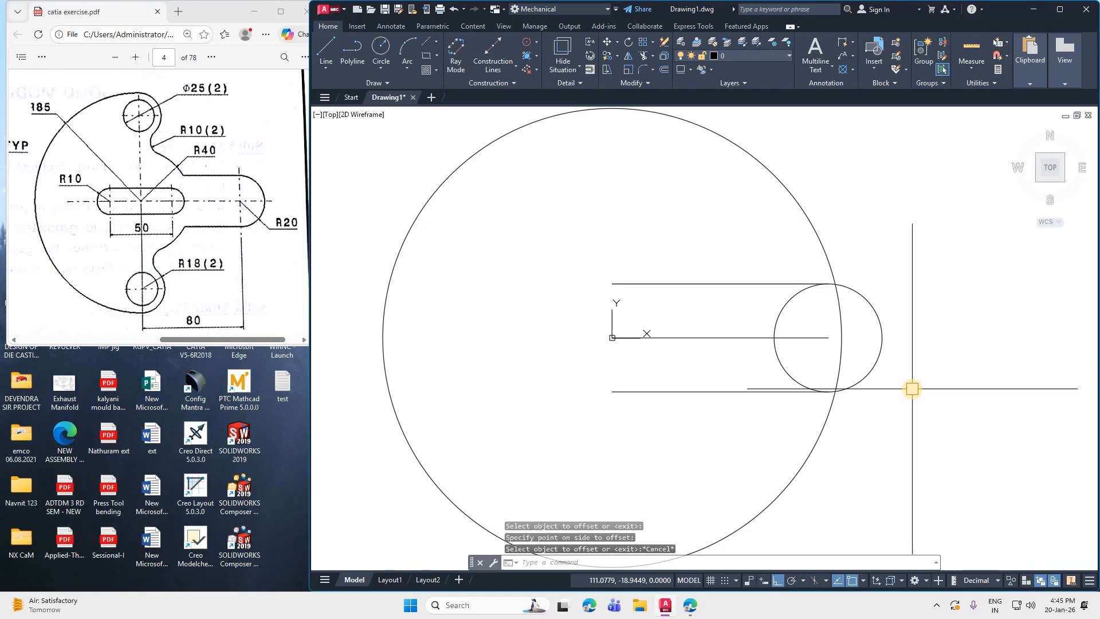
- Draw a circle of radius 40 centred on the origin 0,0
text(c)
key(Return)
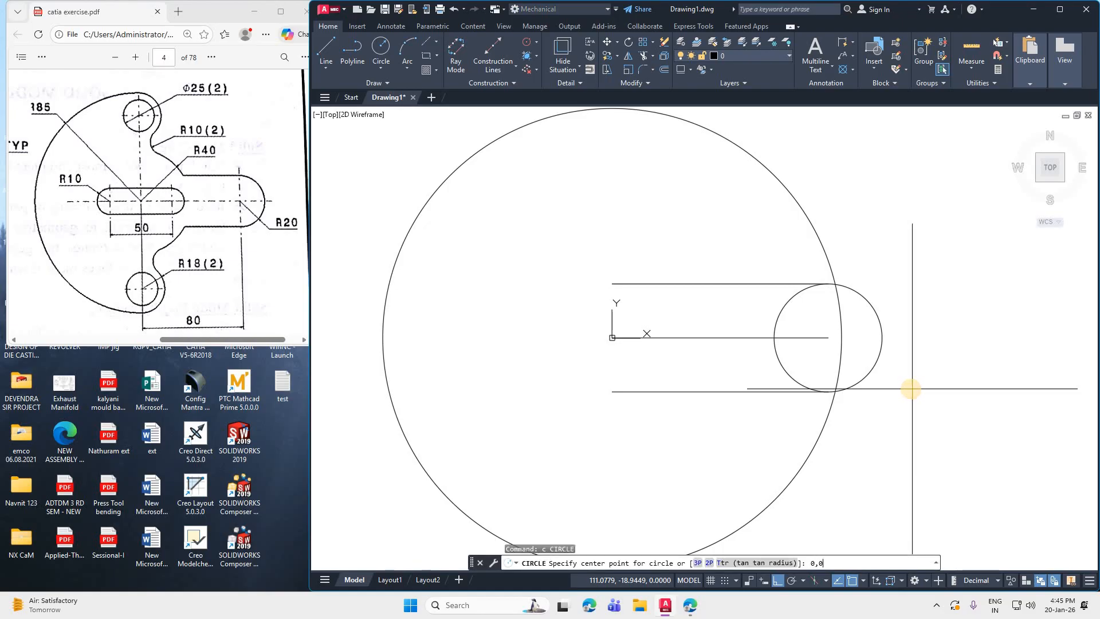
text(0,0)
key(Return)
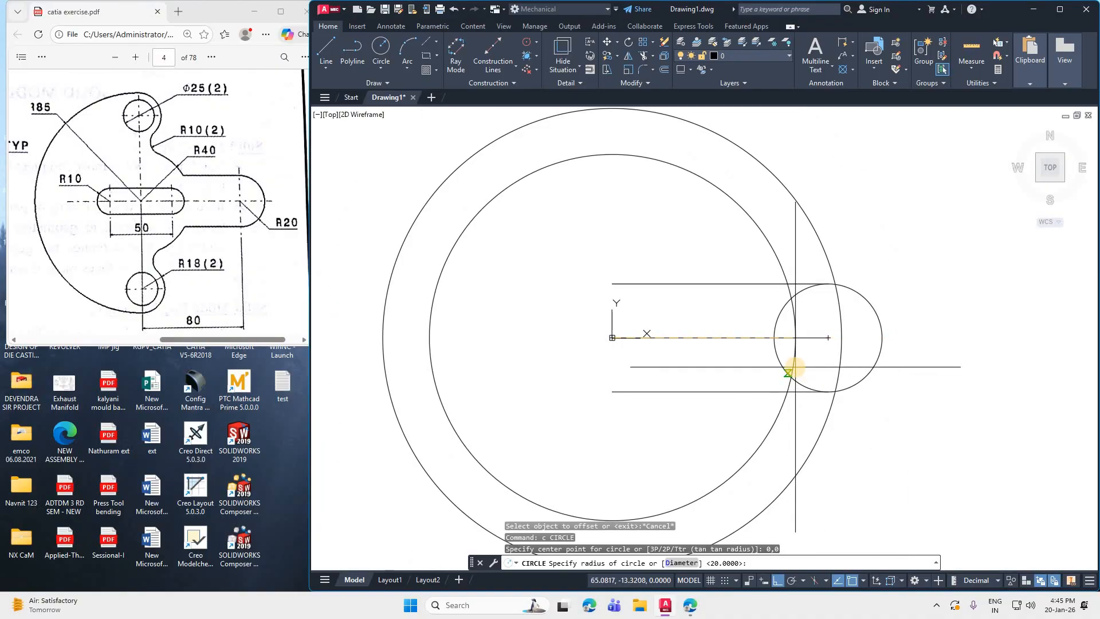
text(40)
key(Return)
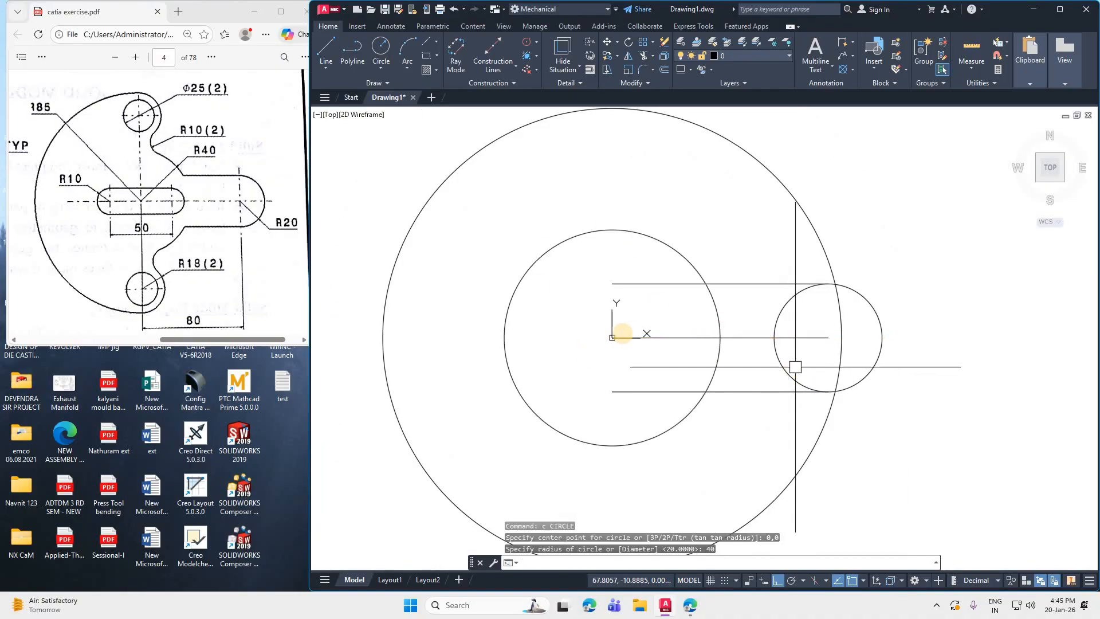
- Trim the horizontal lines inside the R40 circle, plus the centre line and all circle portions inside the arm
text(tr)
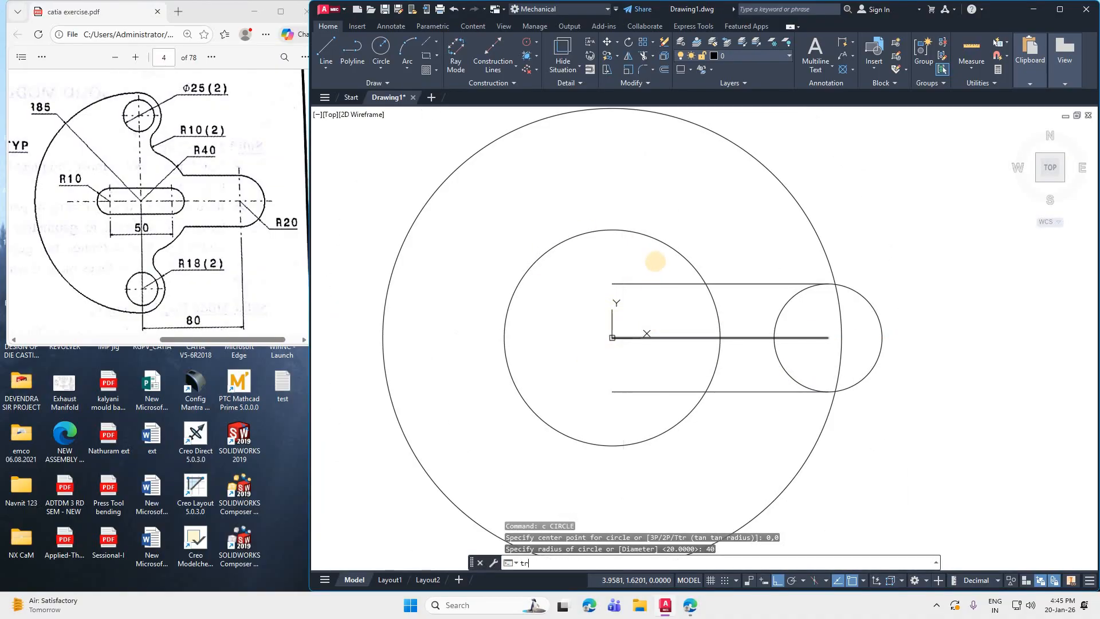
key(Return)
mouse_move(655, 259)
mouse_down()
mouse_move(667, 363)
mouse_move(657, 400)
mouse_up()
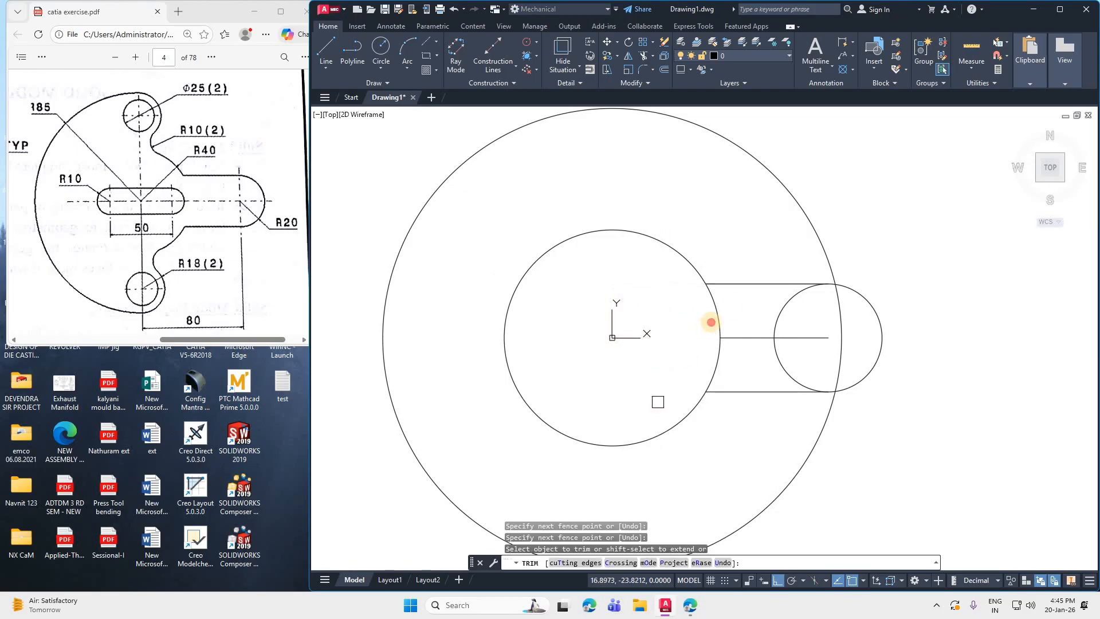
mouse_move(704, 326)
mouse_down()
mouse_move(712, 358)
mouse_move(729, 361)
mouse_move(735, 335)
mouse_move(812, 346)
mouse_move(807, 327)
mouse_move(847, 330)
mouse_up()
drag(766, 317, 842, 342)
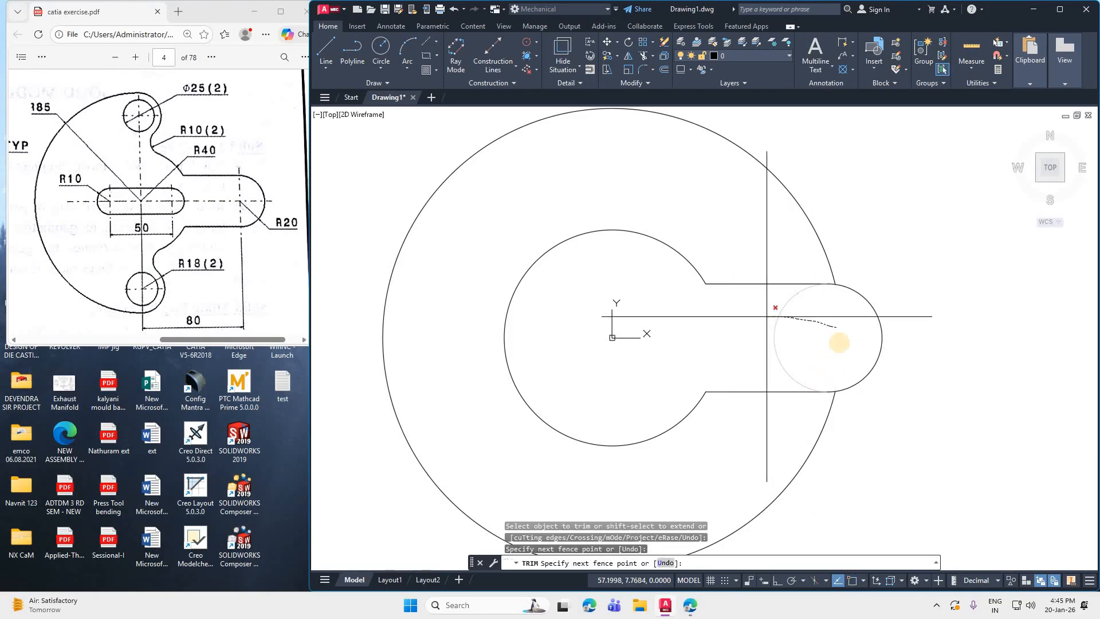
key(Escape)
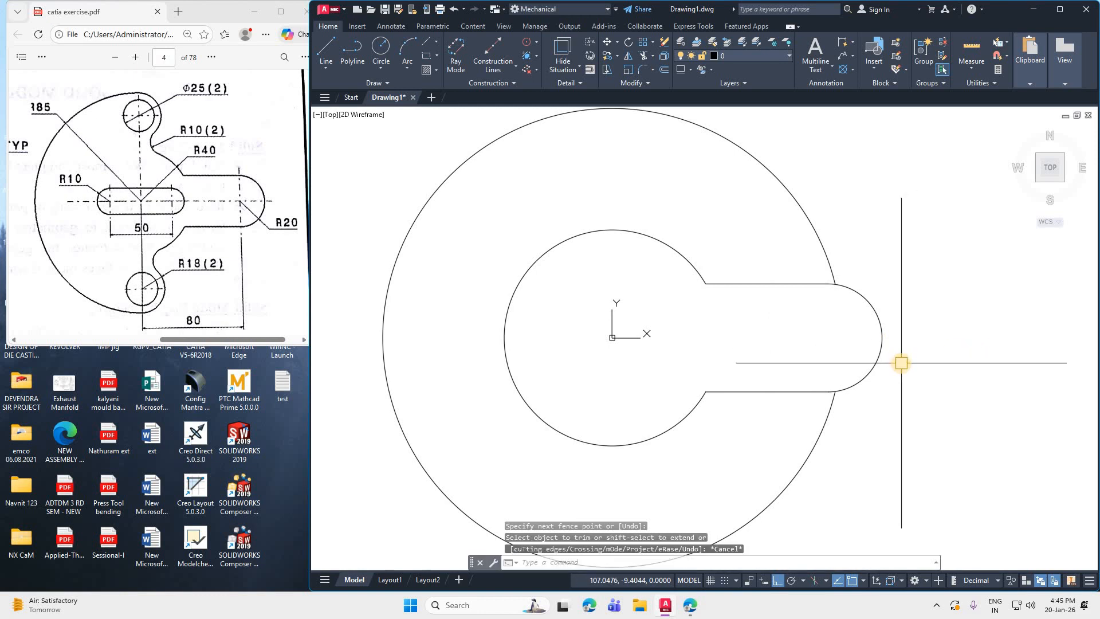
- Draw a vertical line 67 units long upward from the origin 0,0
text(l)
key(Return)
text(0,)
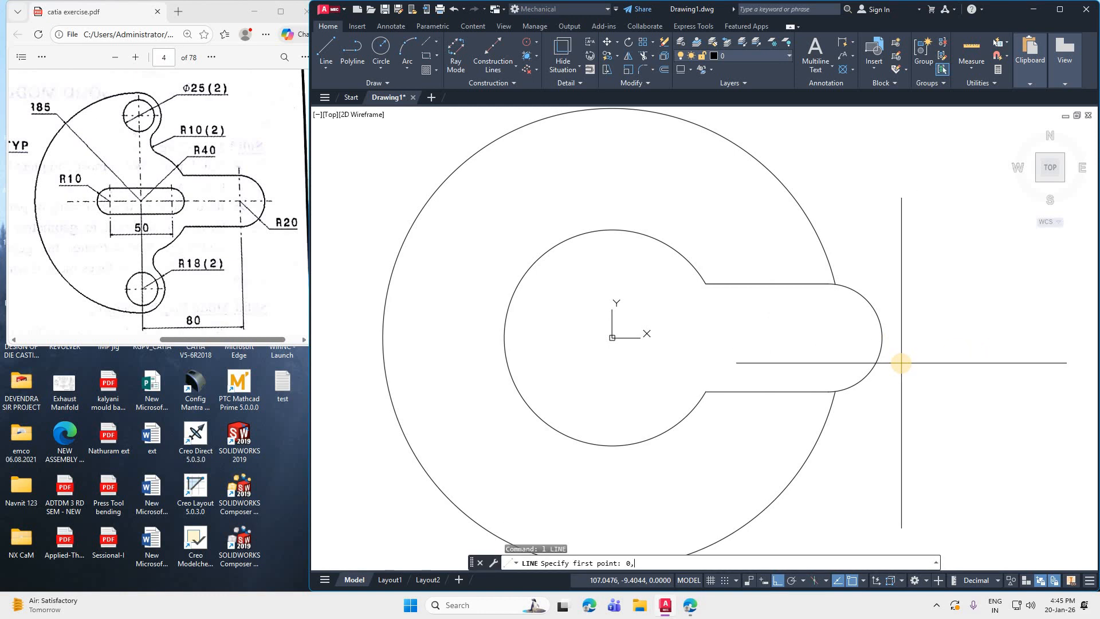
text(0)
key(Return)
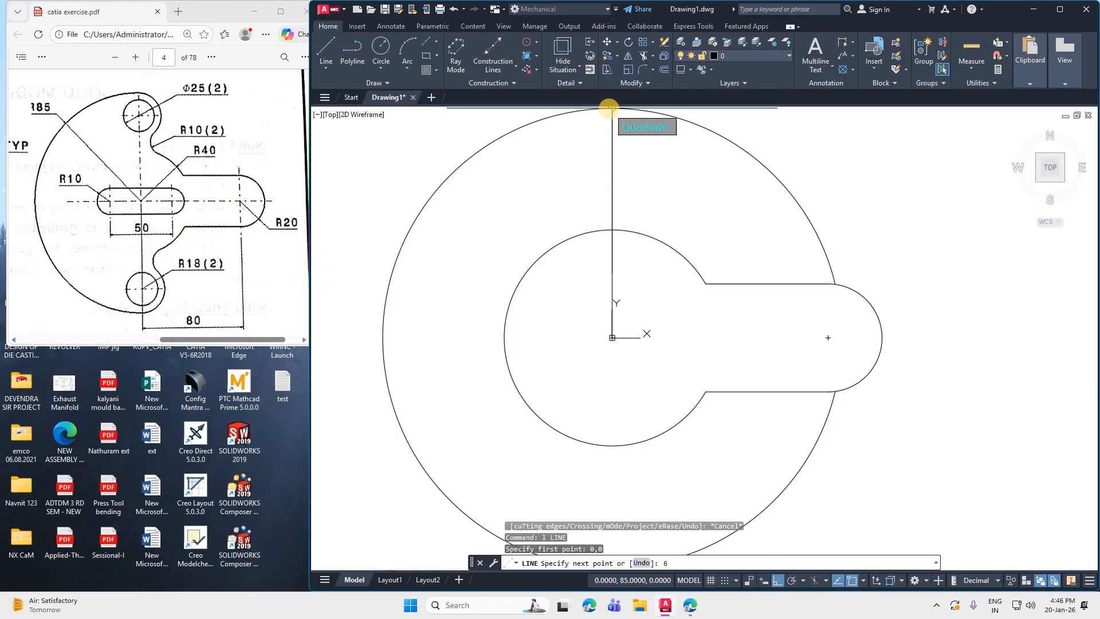
key(Return)
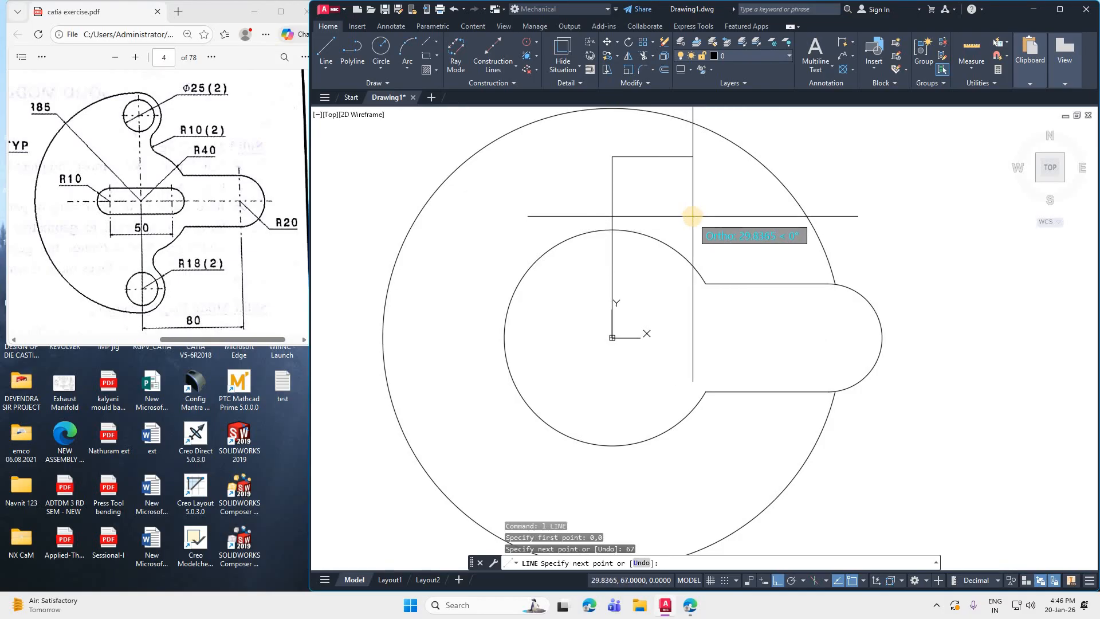
key(Return)
- Draw a circle of radius 67 centred on the upper end of the vertical line
text(c)
key(Return)
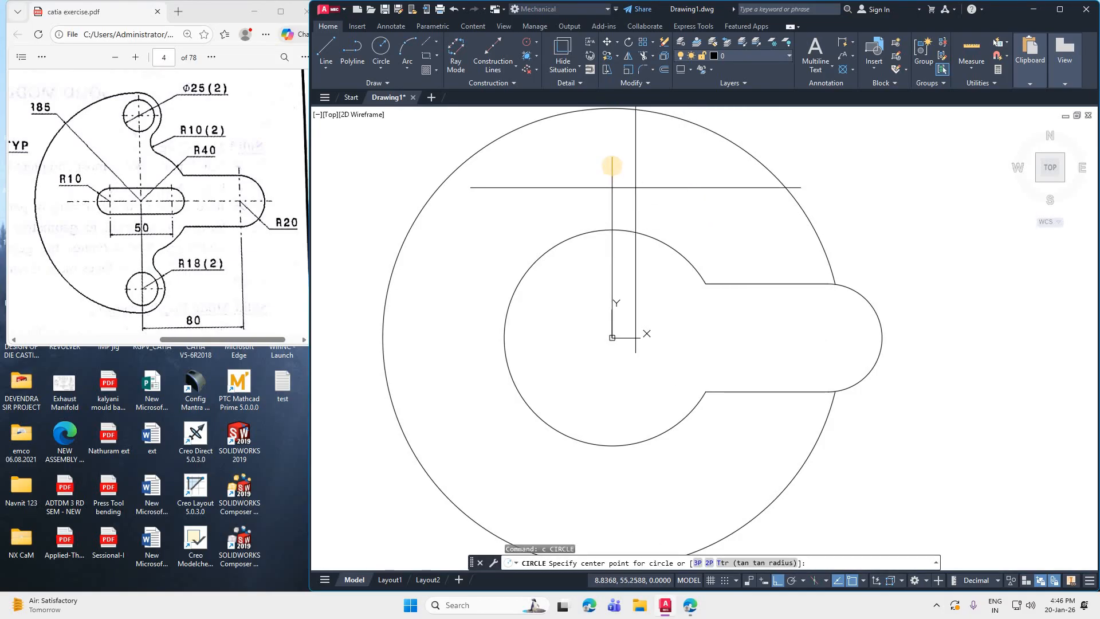
click(612, 157)
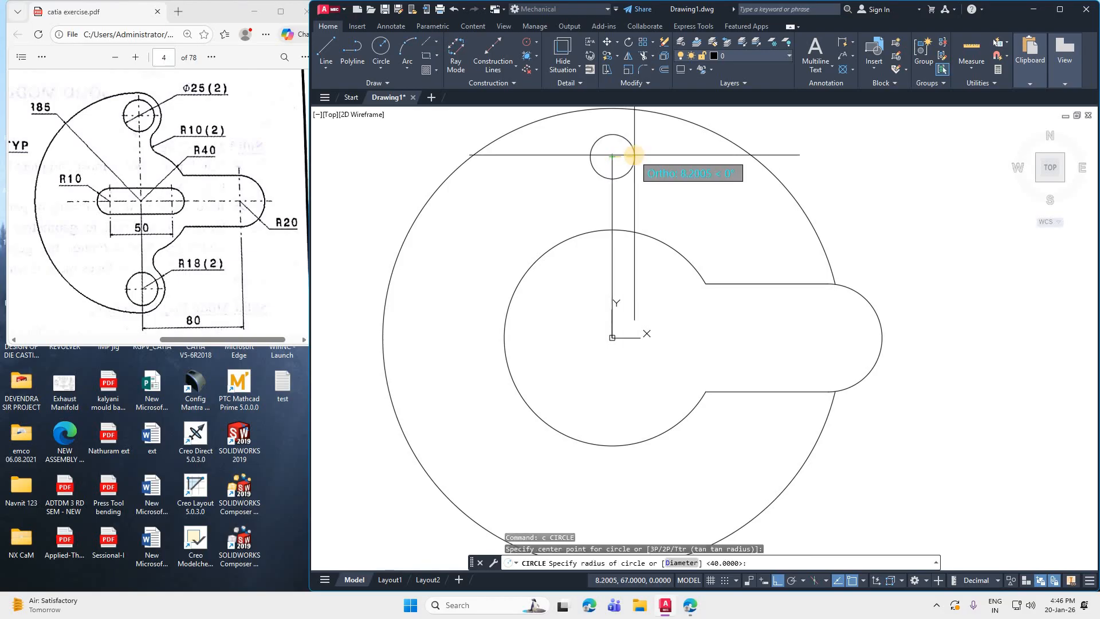
key(Return)
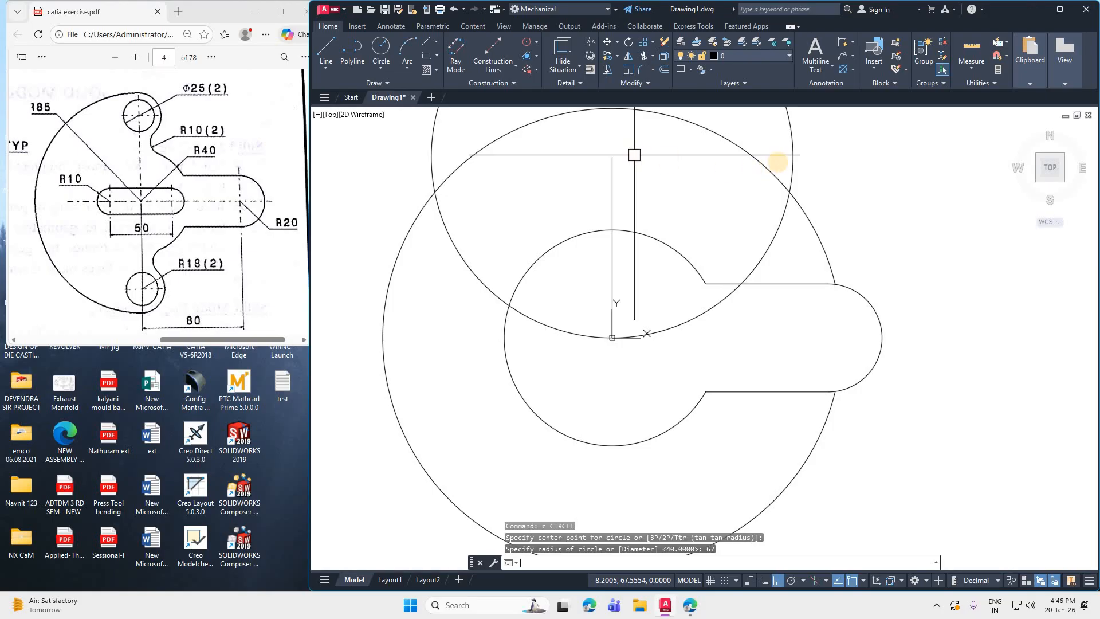
- Delete the radius 67 circle centred on the upper end of the vertical line
click(790, 154)
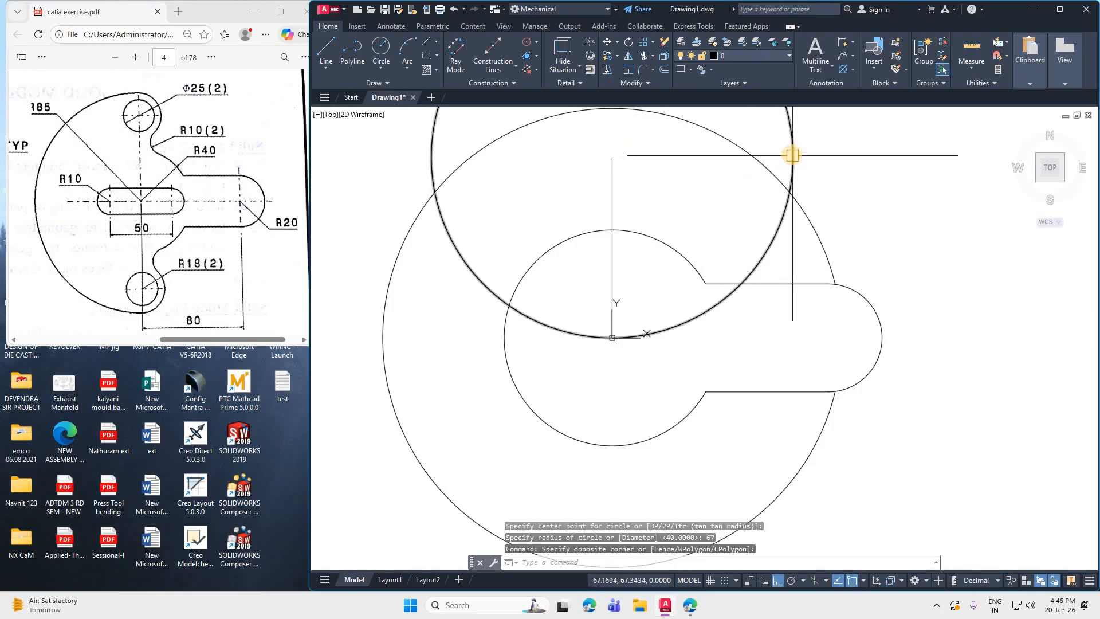
click(793, 156)
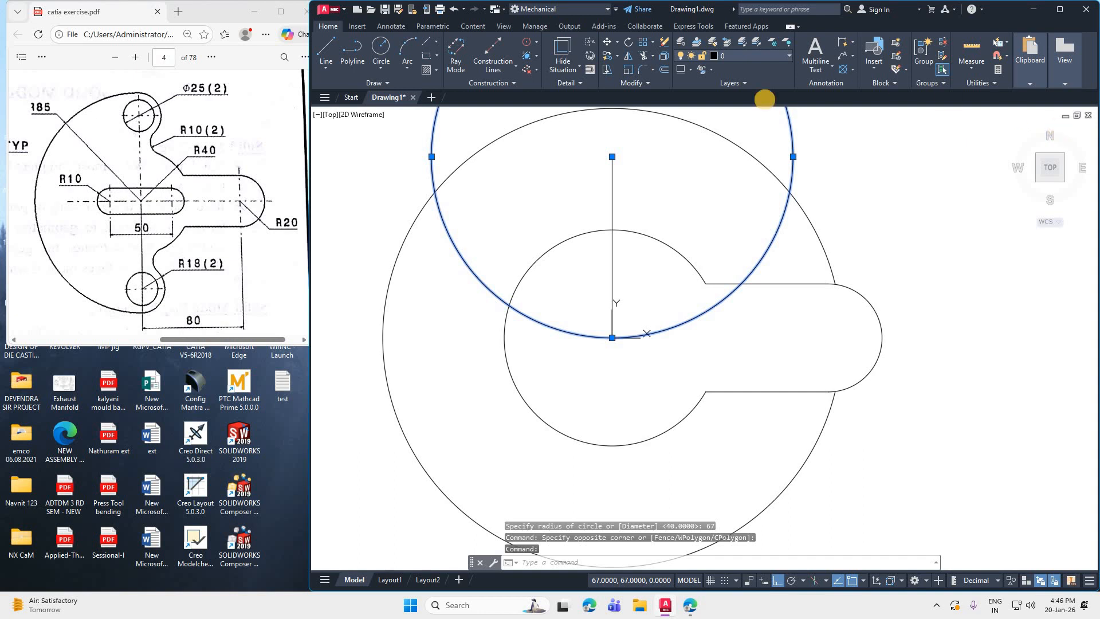
key(Delete)
- Draw a circle of radius 18 centred on the upper end of the vertical line
text(c)
key(Return)
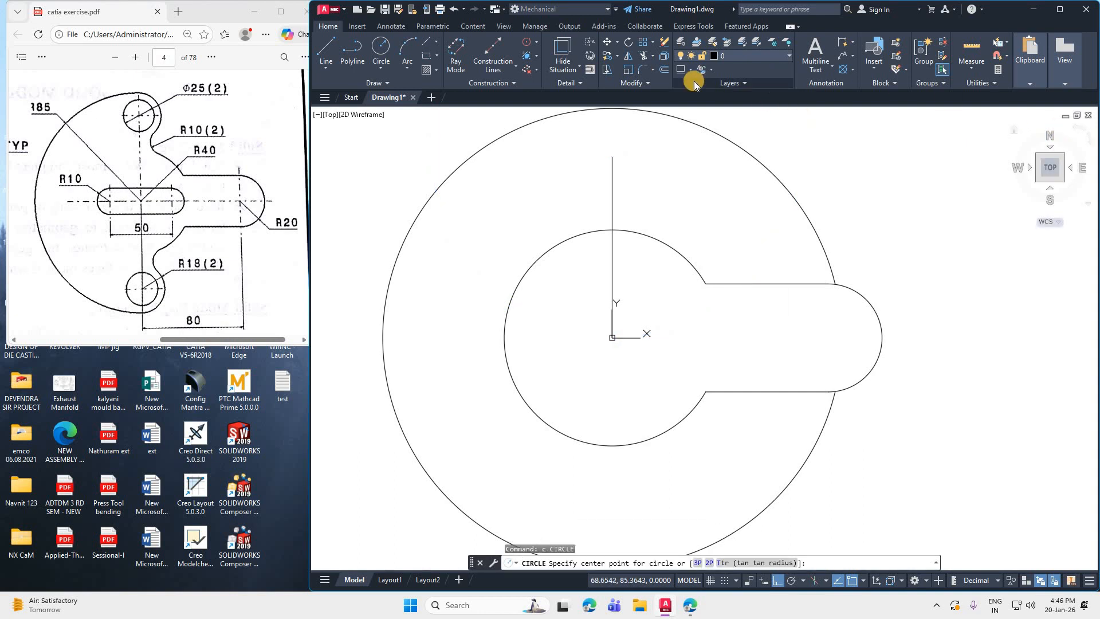
text(c)
key(Return)
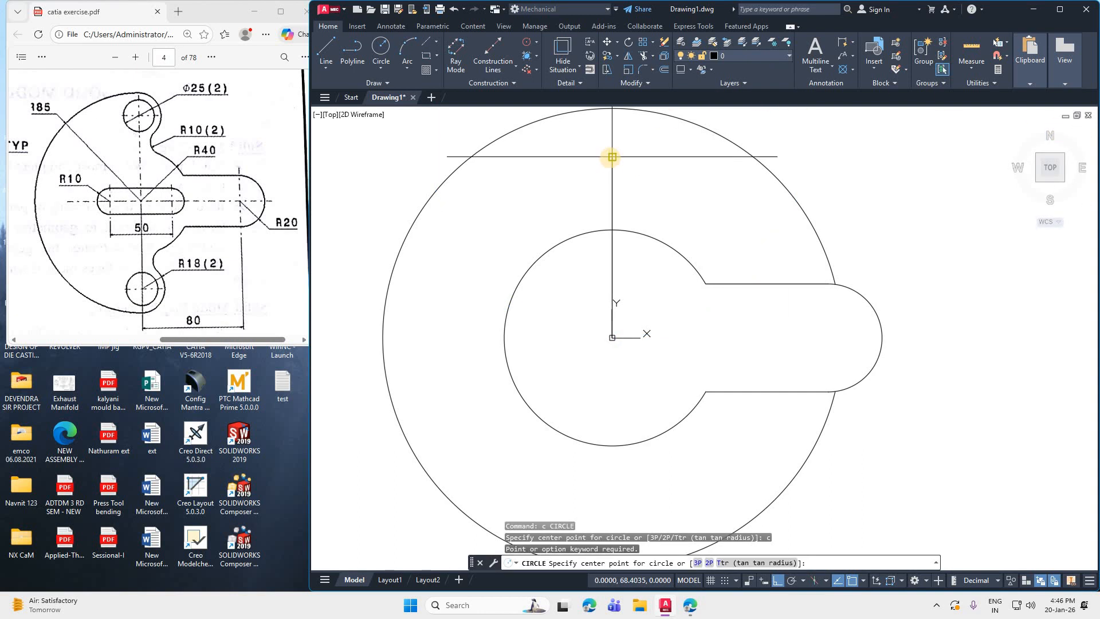
click(612, 157)
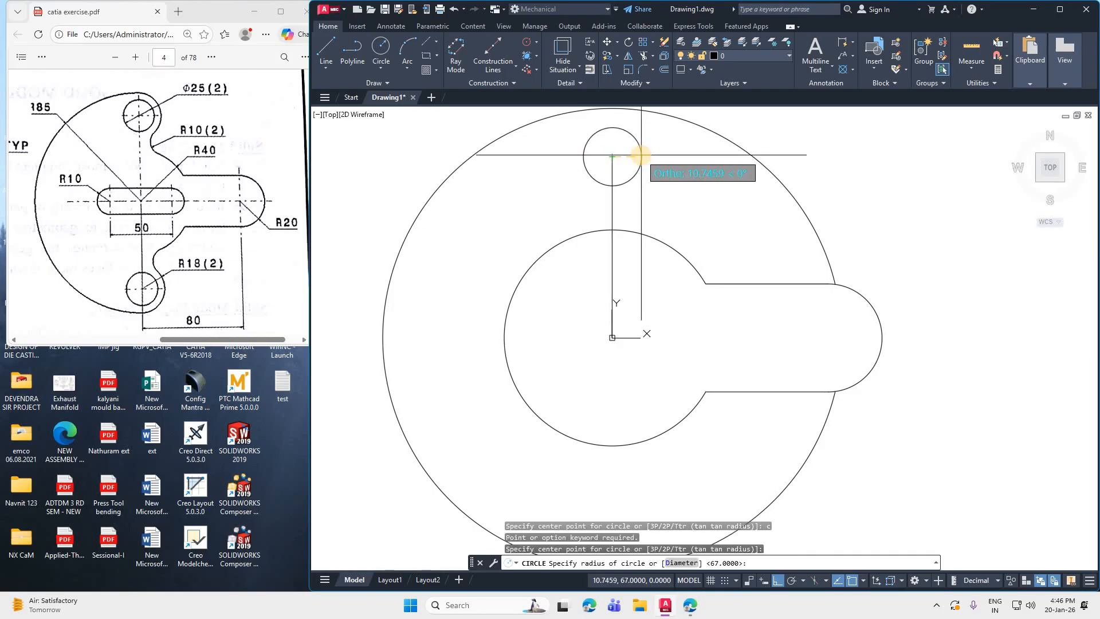
text(18)
key(Return)
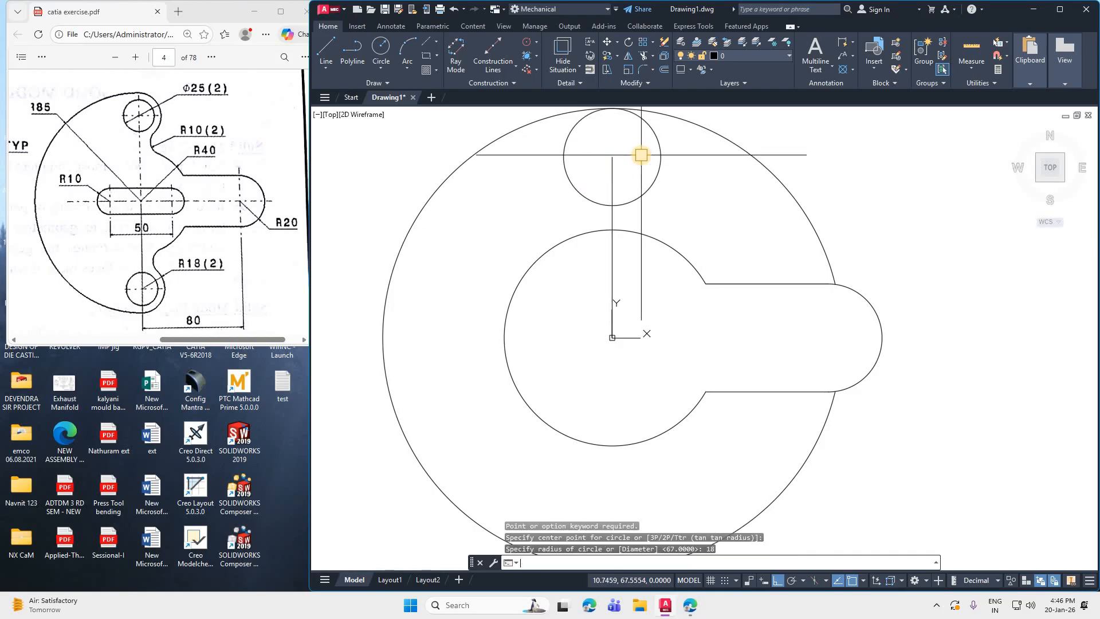
- Draw a circle of diameter 25 concentric with the R18 circle at the upper end of the vertical line
text(c)
key(Return)
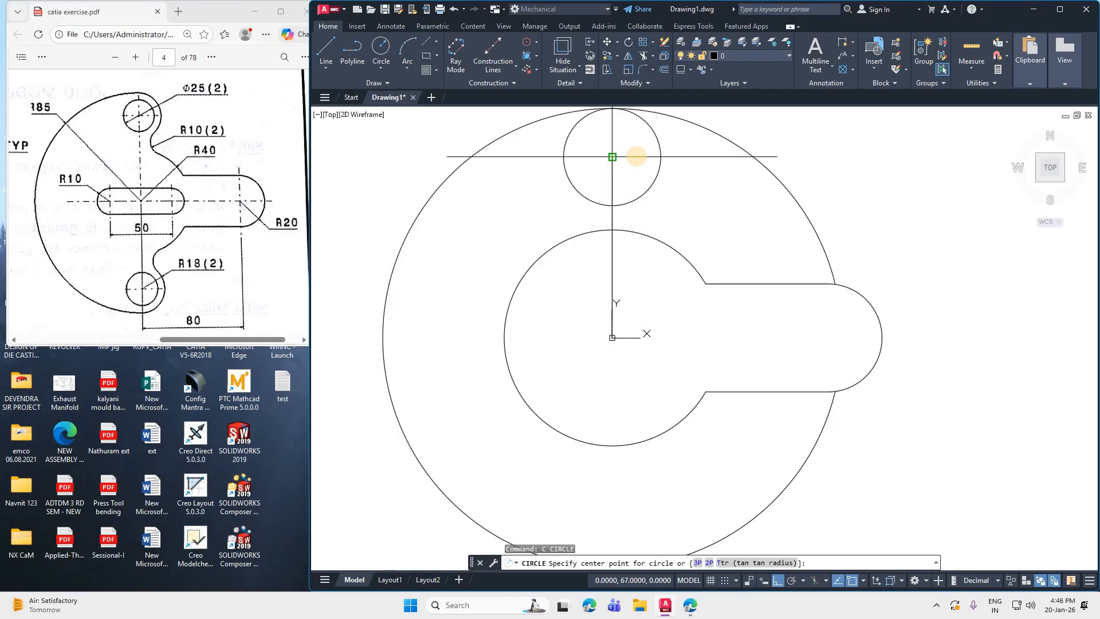
click(611, 157)
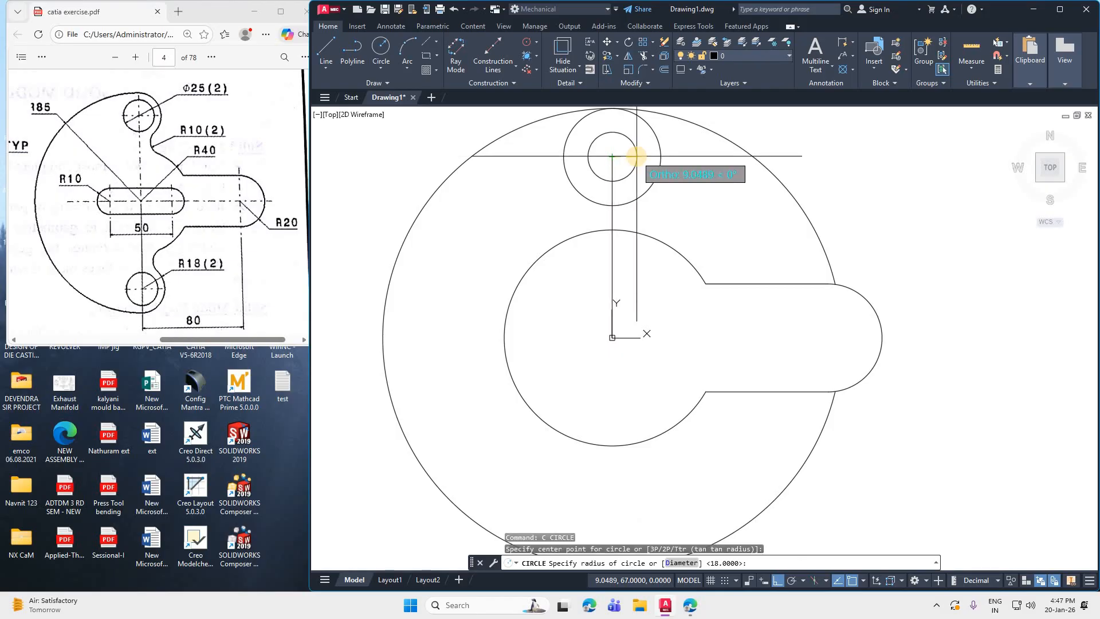
text(d)
key(Return)
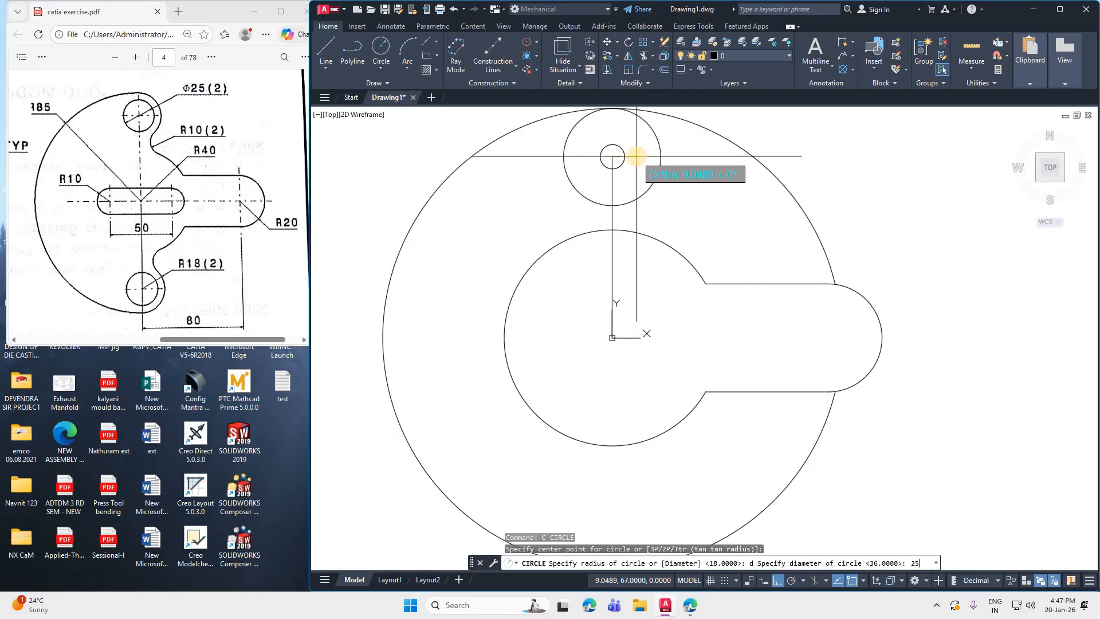
key(Return)
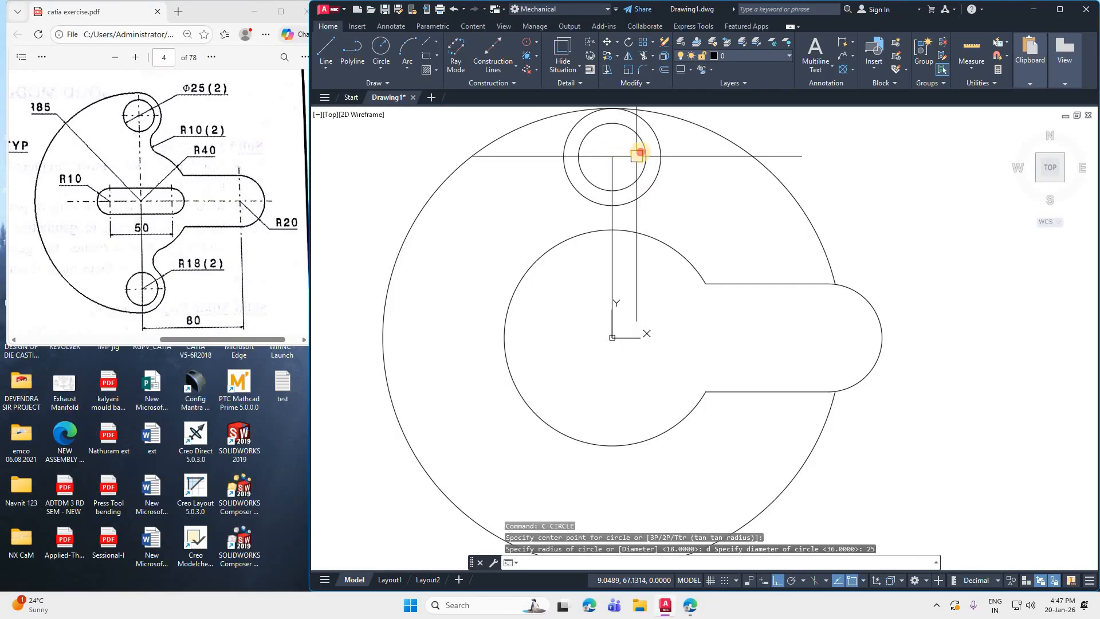
- Mirror the R18 and diameter 25 circles about the horizontal axis through the origin, keeping the source circles
click(641, 153)
click(657, 140)
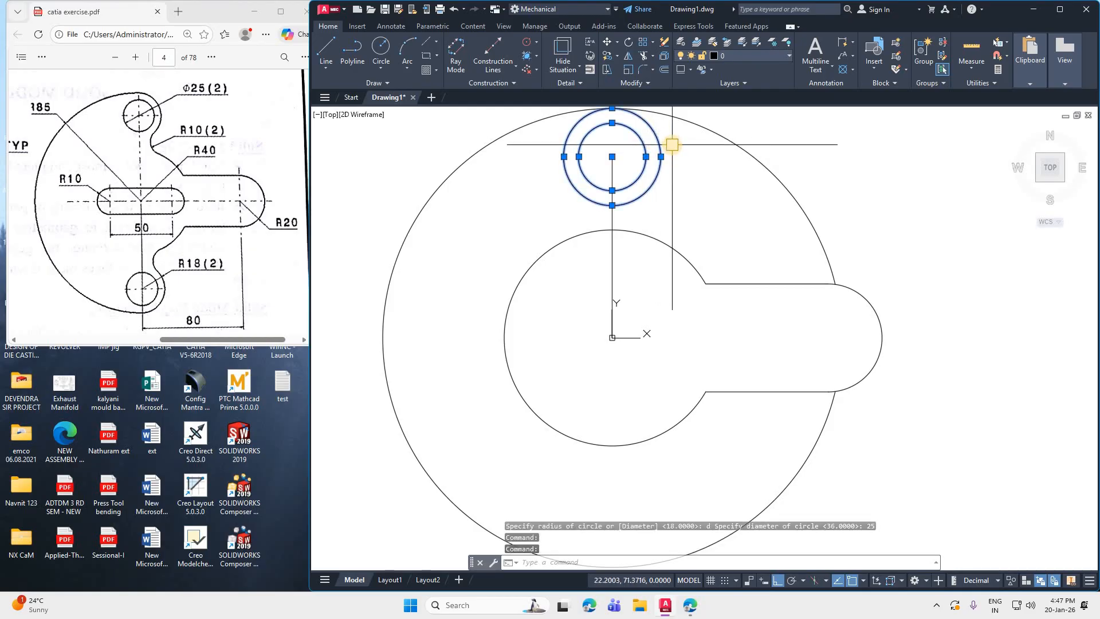
text(mi)
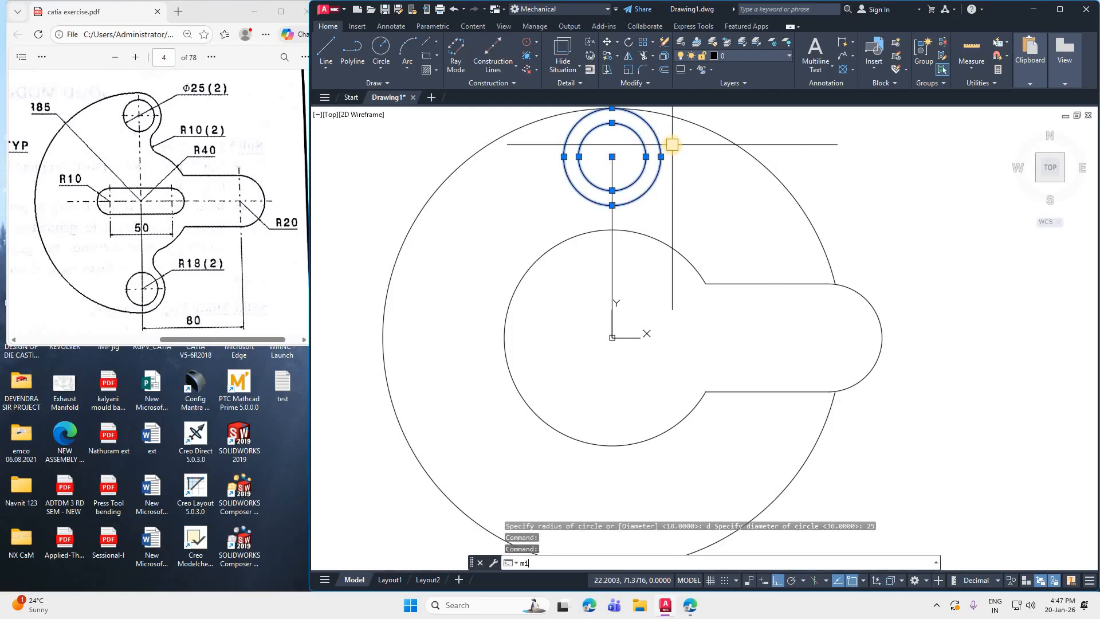
key(Return)
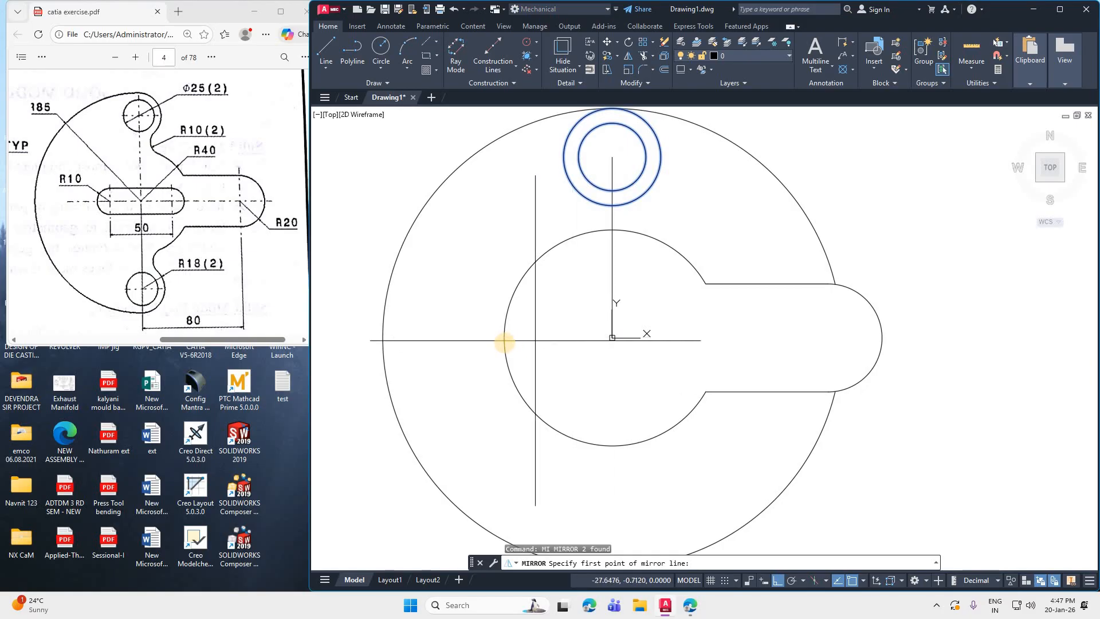
click(612, 338)
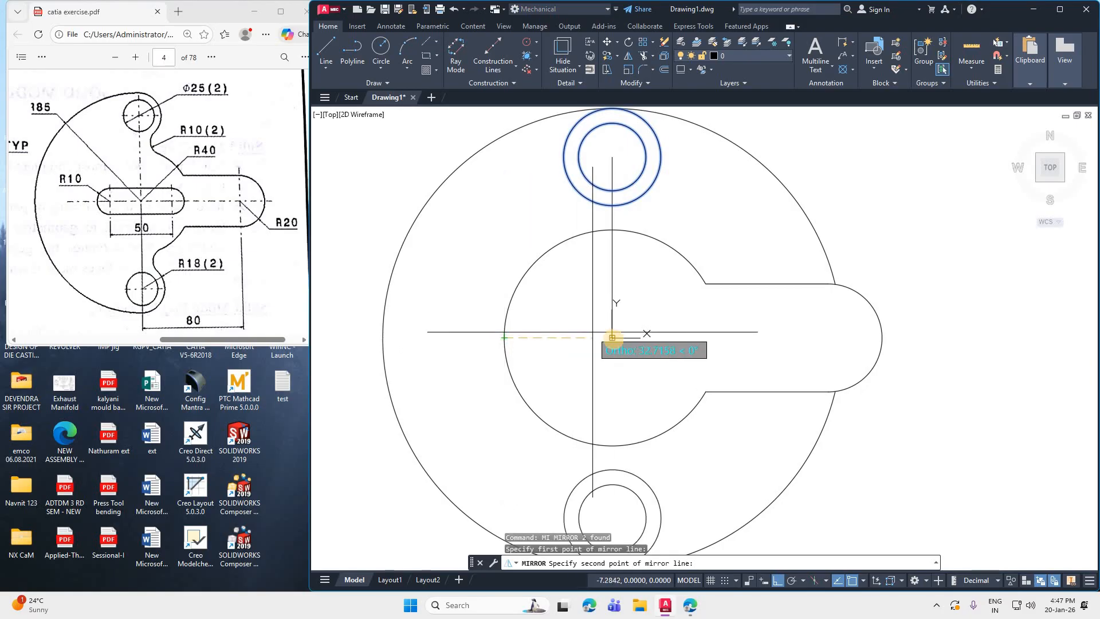
click(613, 337)
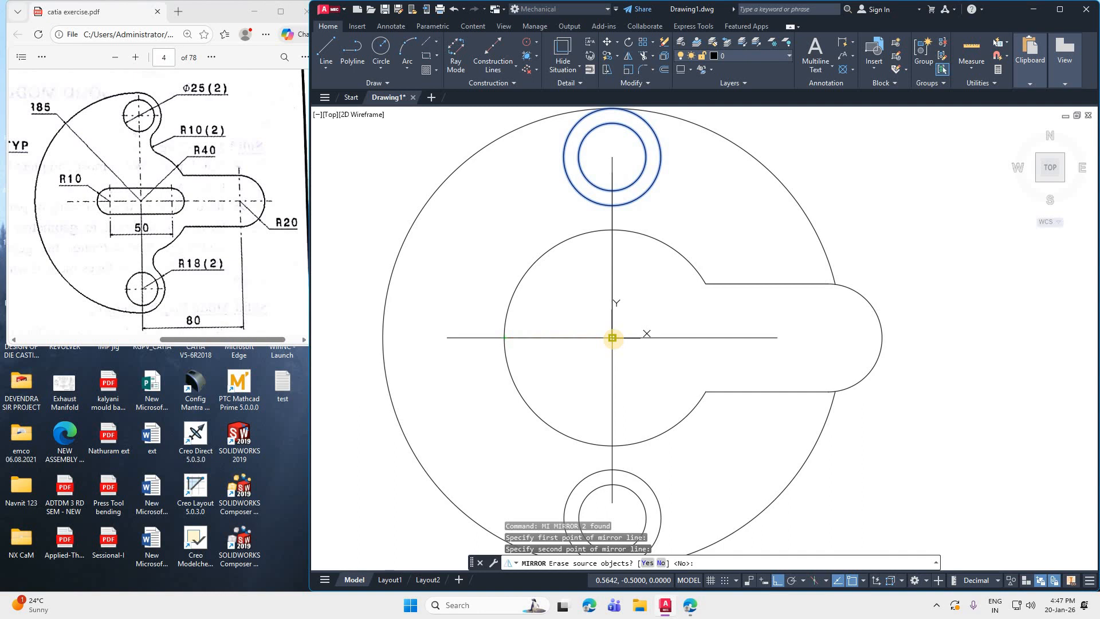
text(n)
key(Return)
scroll(634, 270, down, 3)
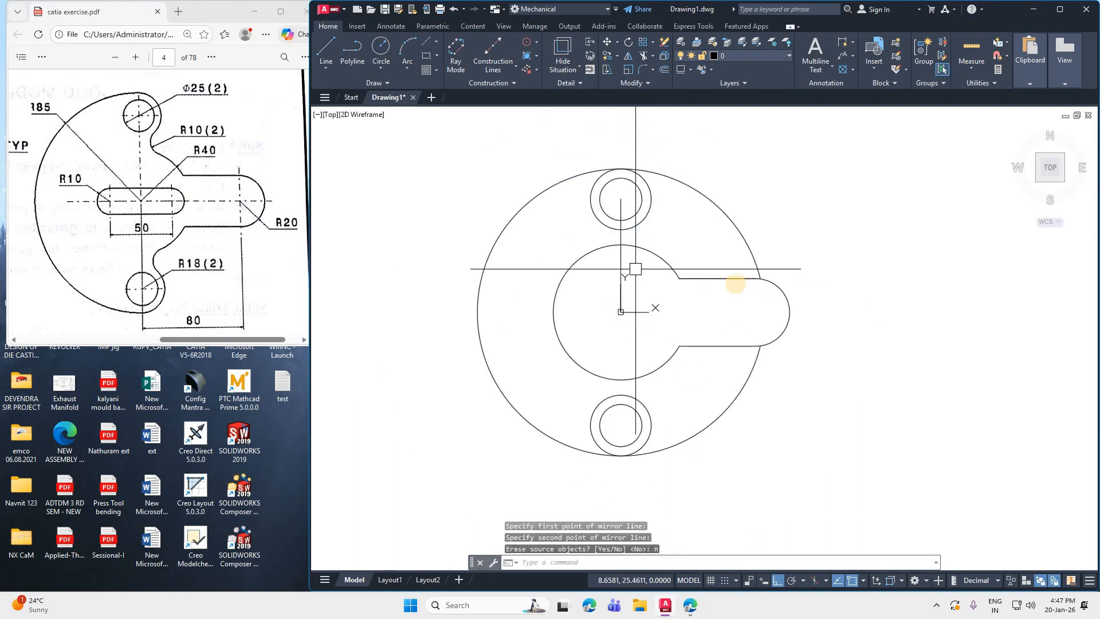
- Trim the outer R85 circle's portions above and below the arm, back to the two R18 circles
text(tr)
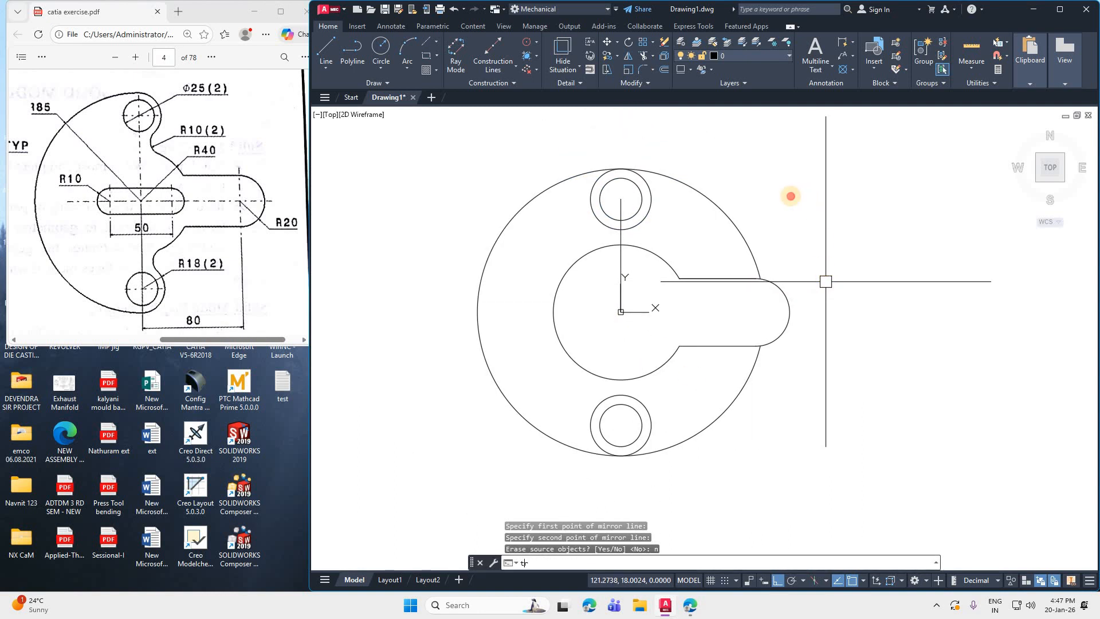
key(Return)
drag(804, 194, 723, 229)
drag(712, 380, 776, 446)
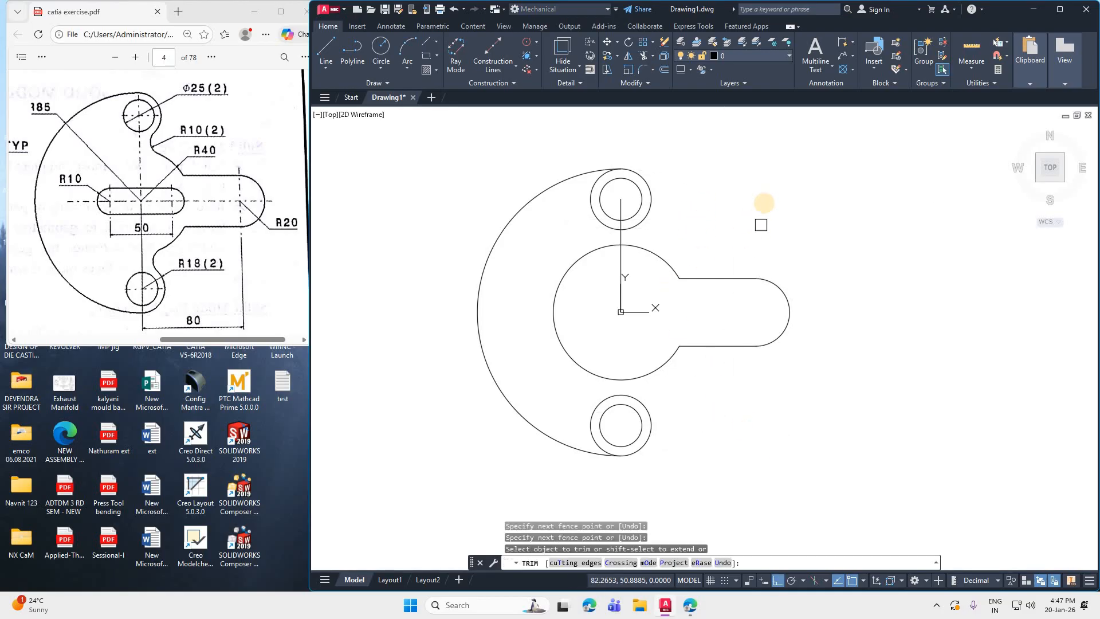
key(Escape)
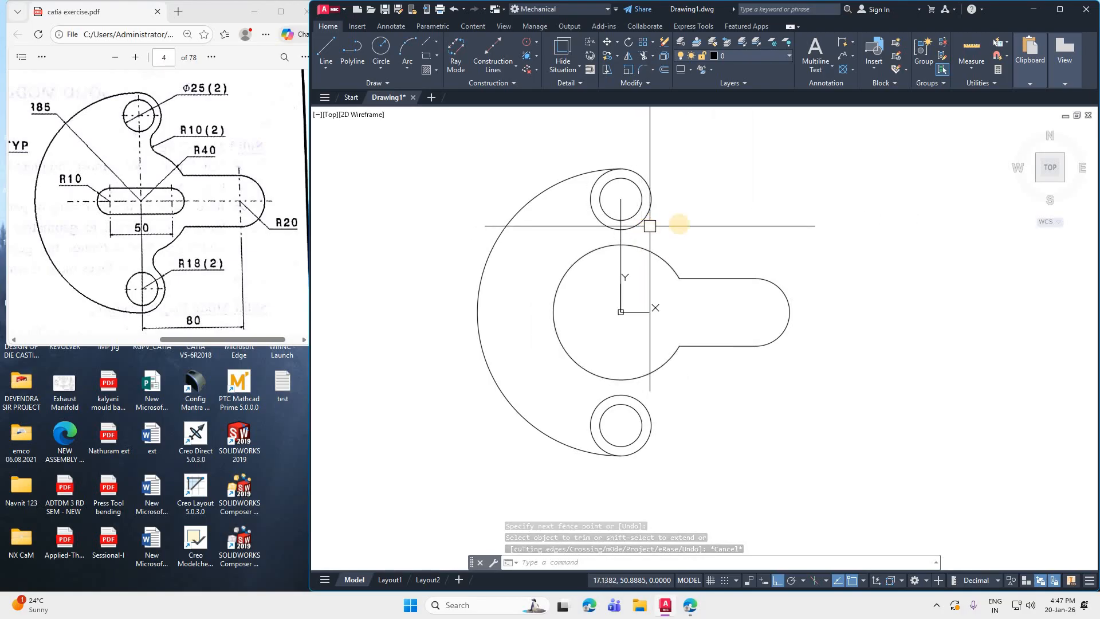
- Fillet the R40 hub to the upper and lower R18 circles with a radius of 10, on the arm side
text(f)
key(Return)
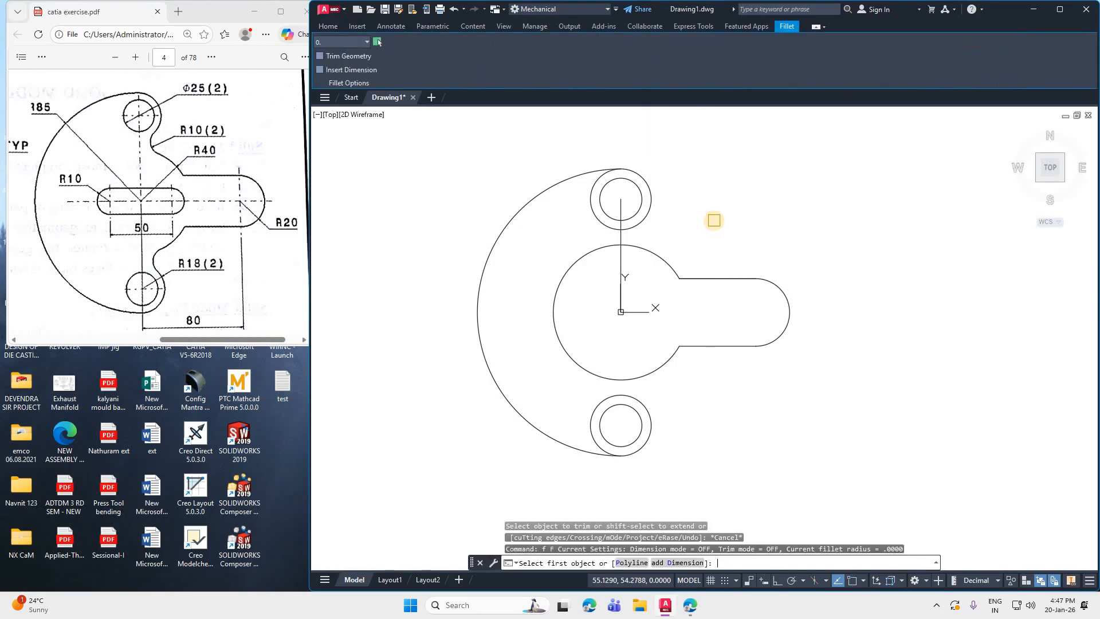
text(r)
key(Return)
key(Return)
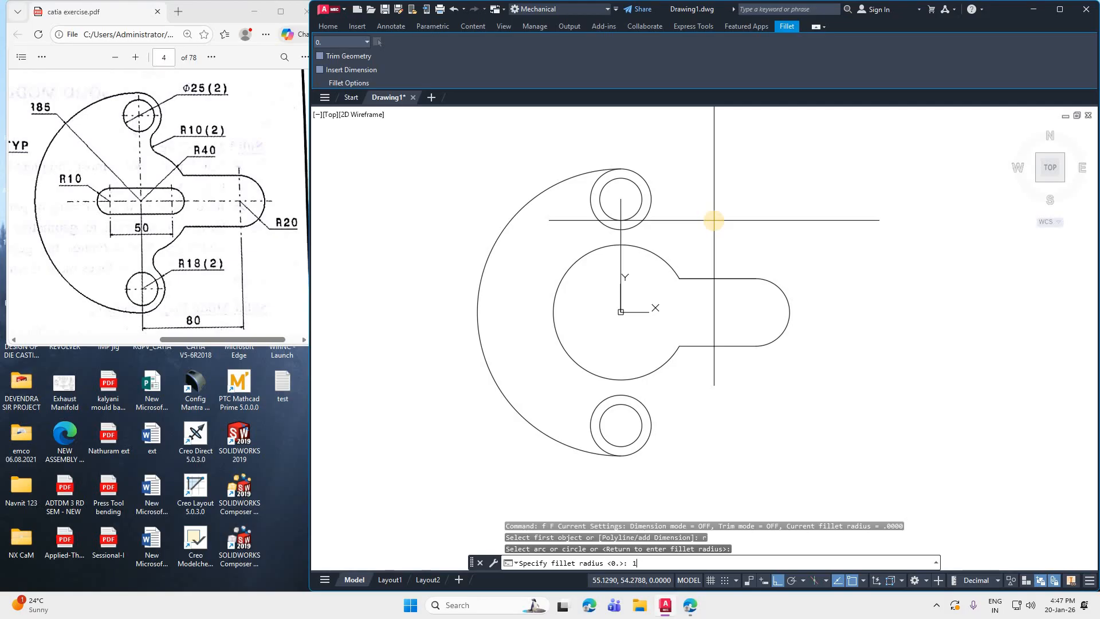
key(Return)
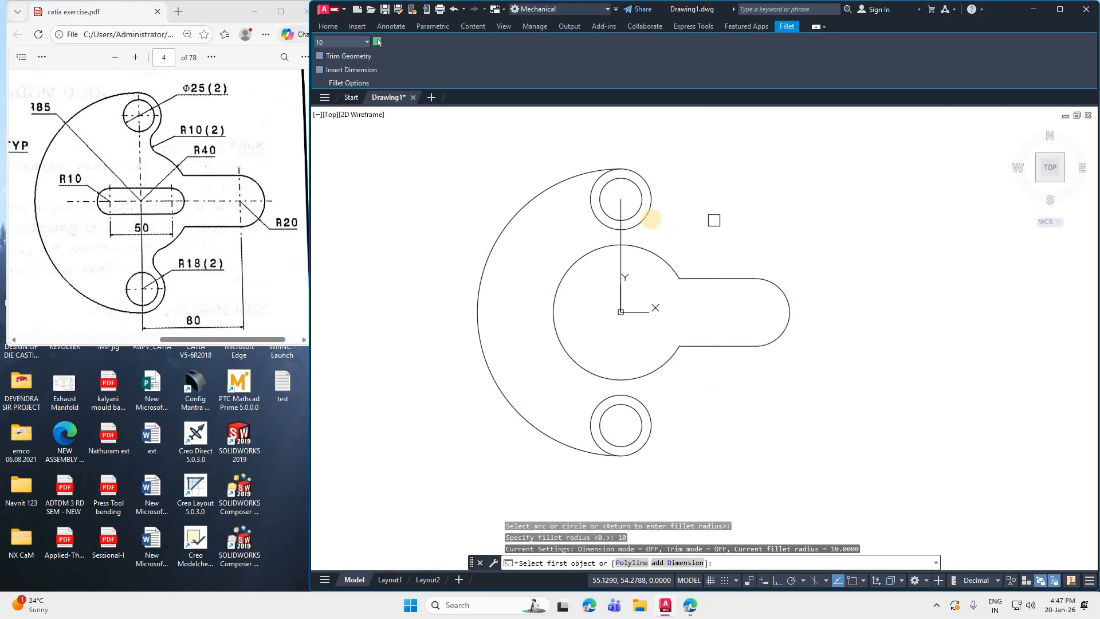
click(644, 218)
click(647, 249)
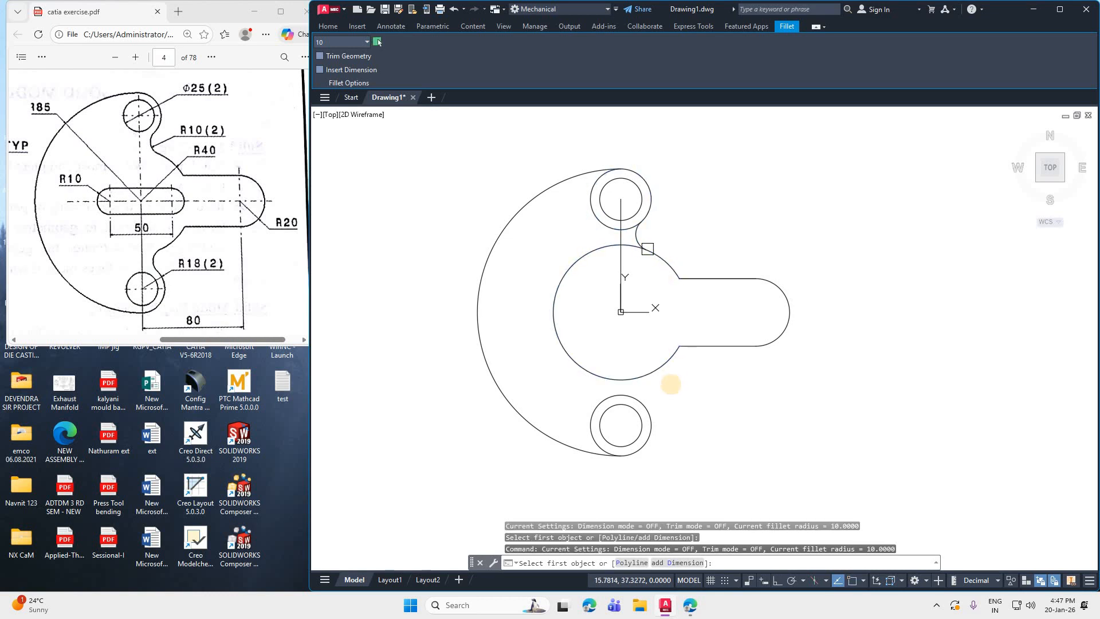
click(658, 367)
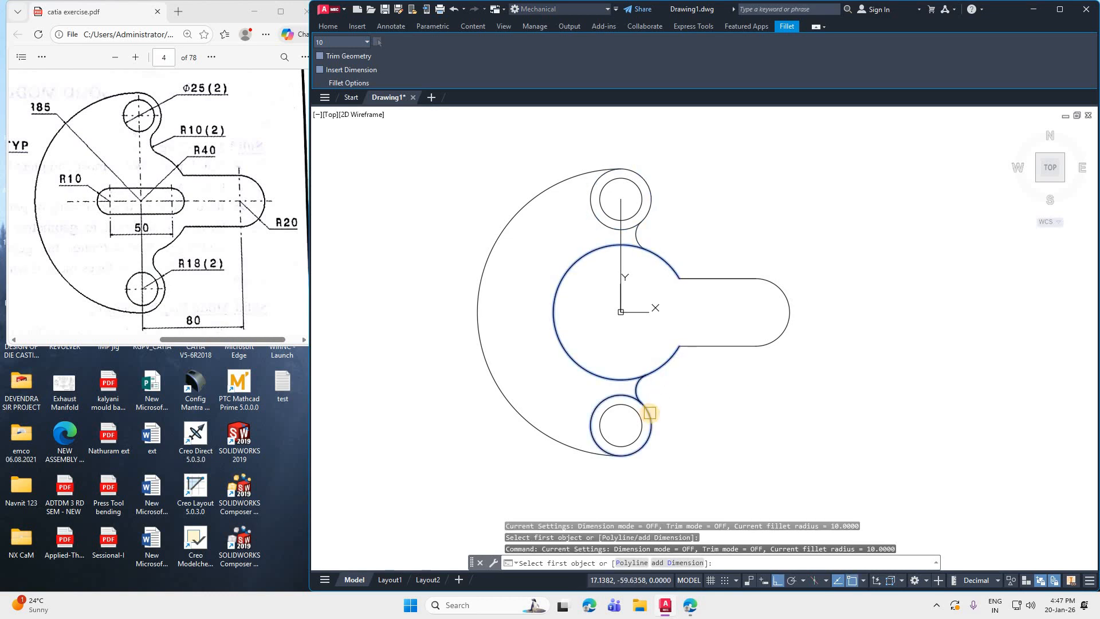
click(650, 412)
key(Escape)
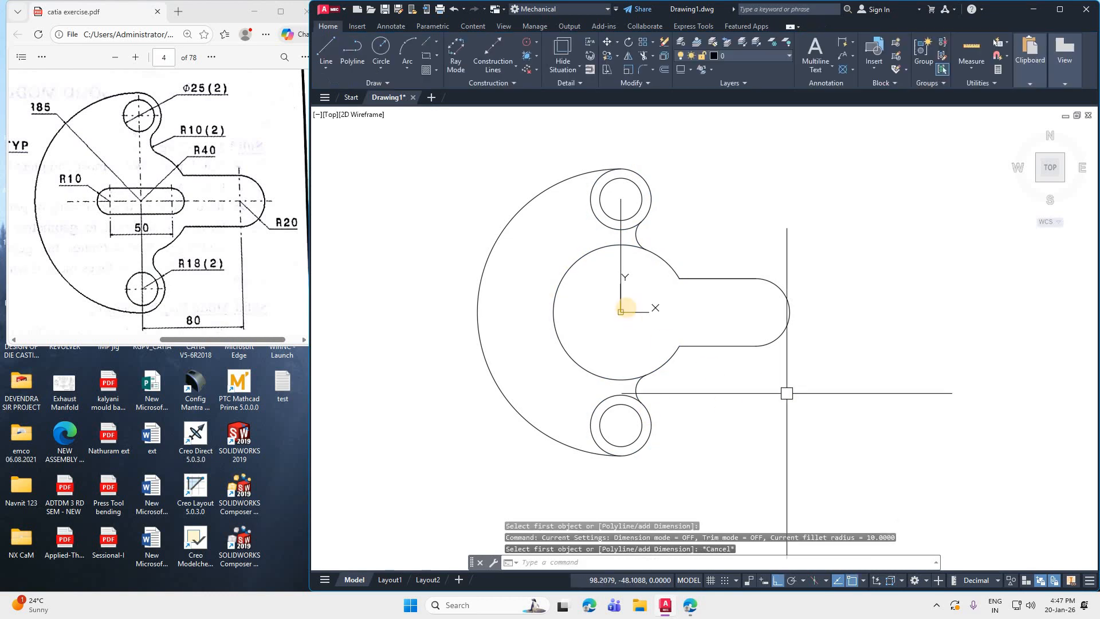
- Trim the R40 hub arc on the side away from the arm, back to the two R10 fillets
text(tr)
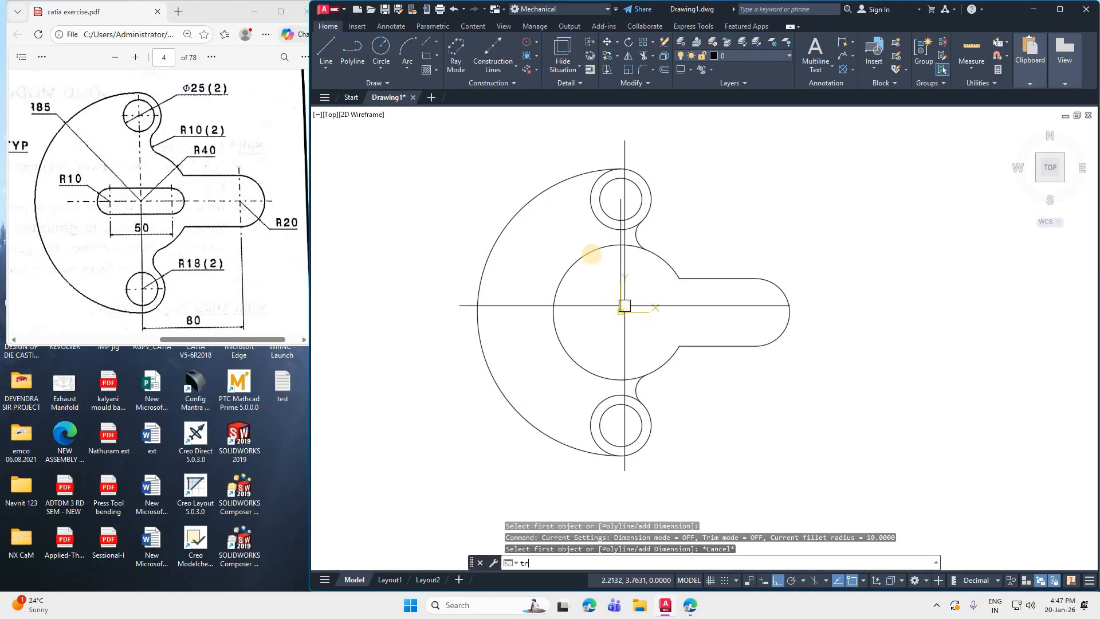
key(Return)
click(592, 253)
scroll(633, 246, up, 4)
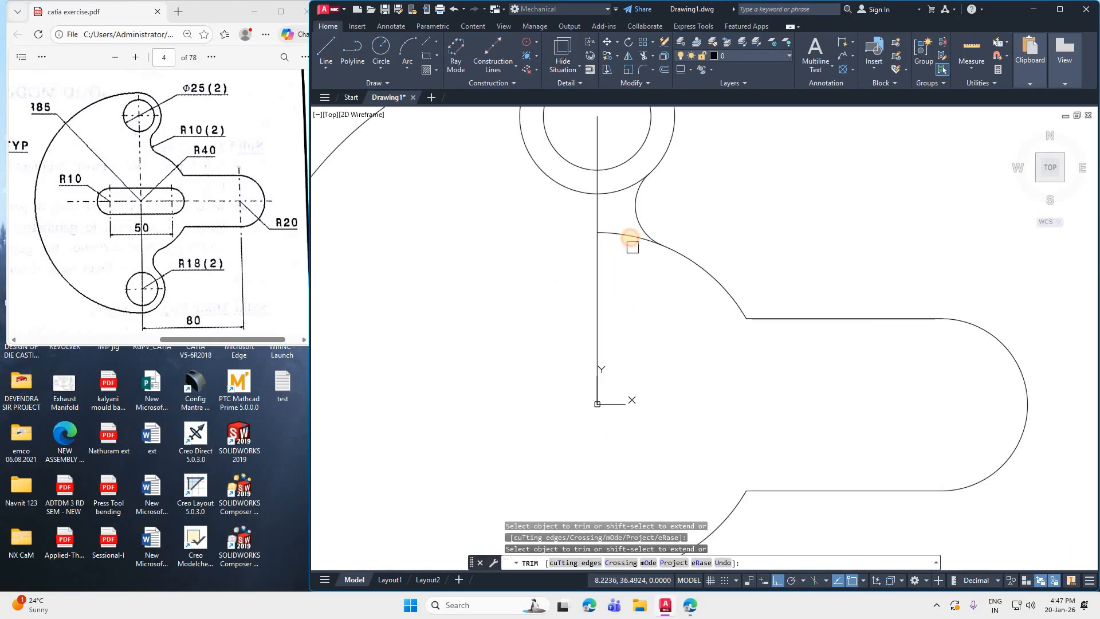
scroll(687, 189, down, 4)
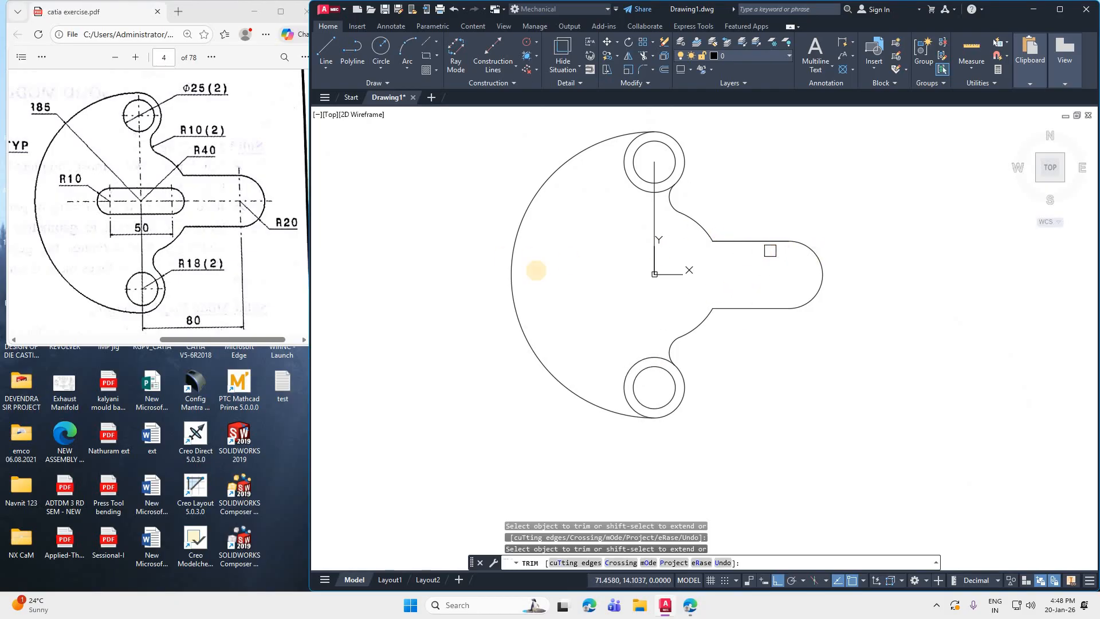
key(Escape)
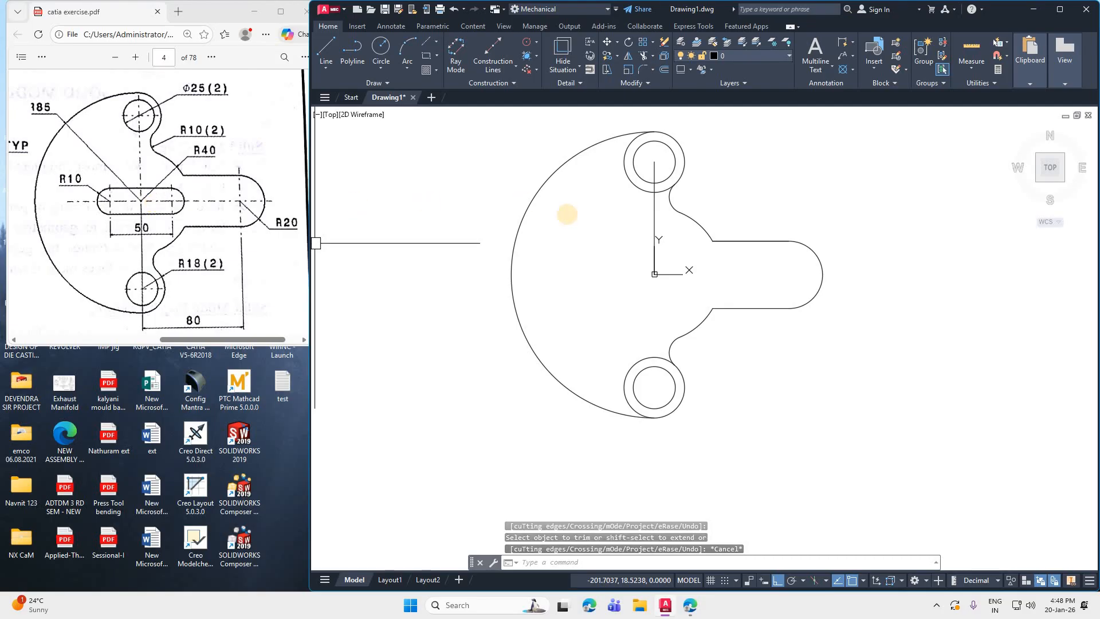
- Draw a horizontal line 25 units long from the origin 0,0 toward the arm
text(l)
key(Return)
text(0,)
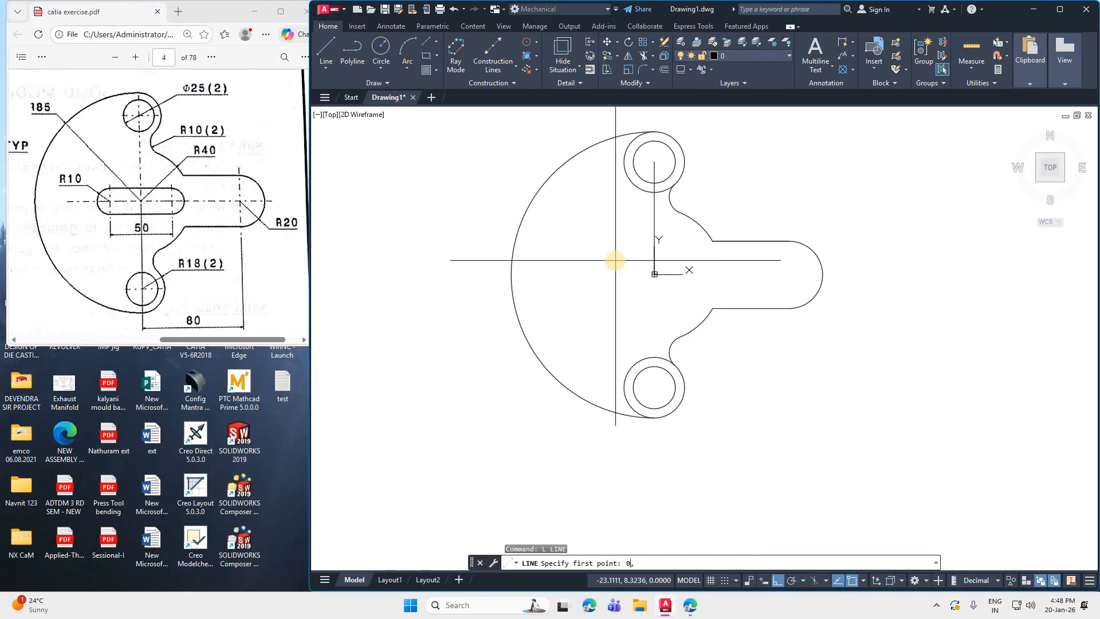
text(0)
key(Return)
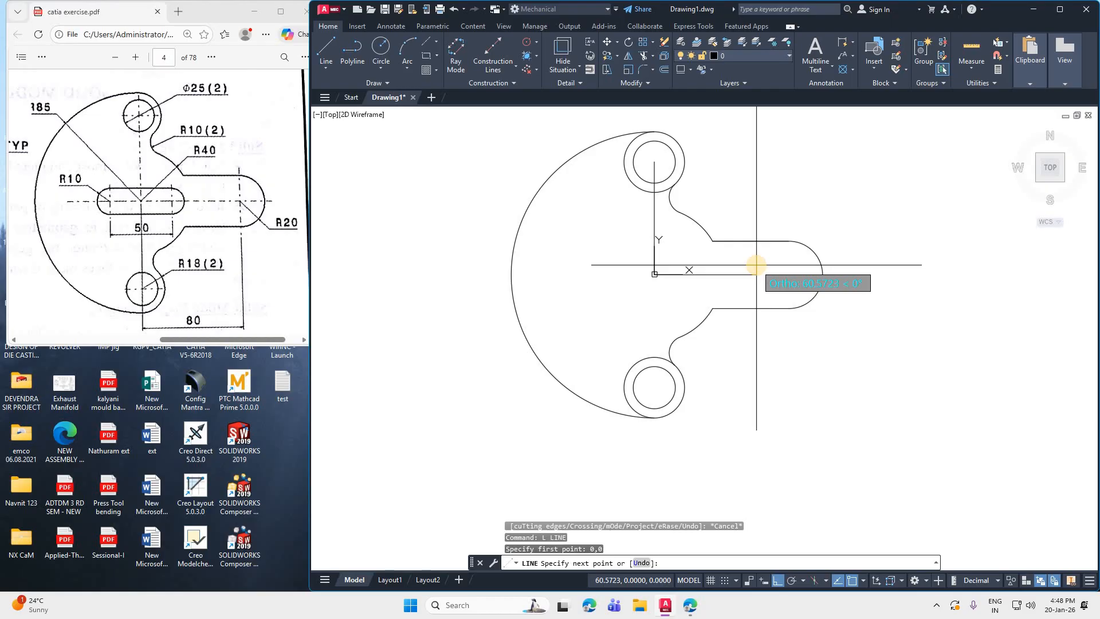
text(25)
key(Return)
key(Return)
- Draw a circle of radius 10 centred on the arm-side end of the 25-unit horizontal line
text(c)
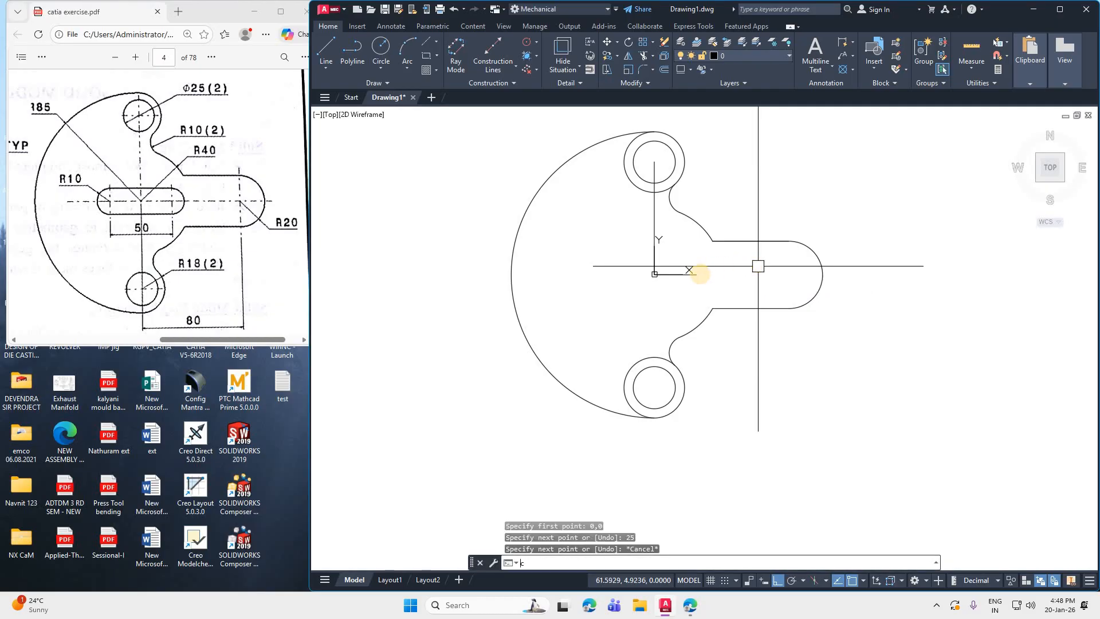
key(Return)
click(696, 274)
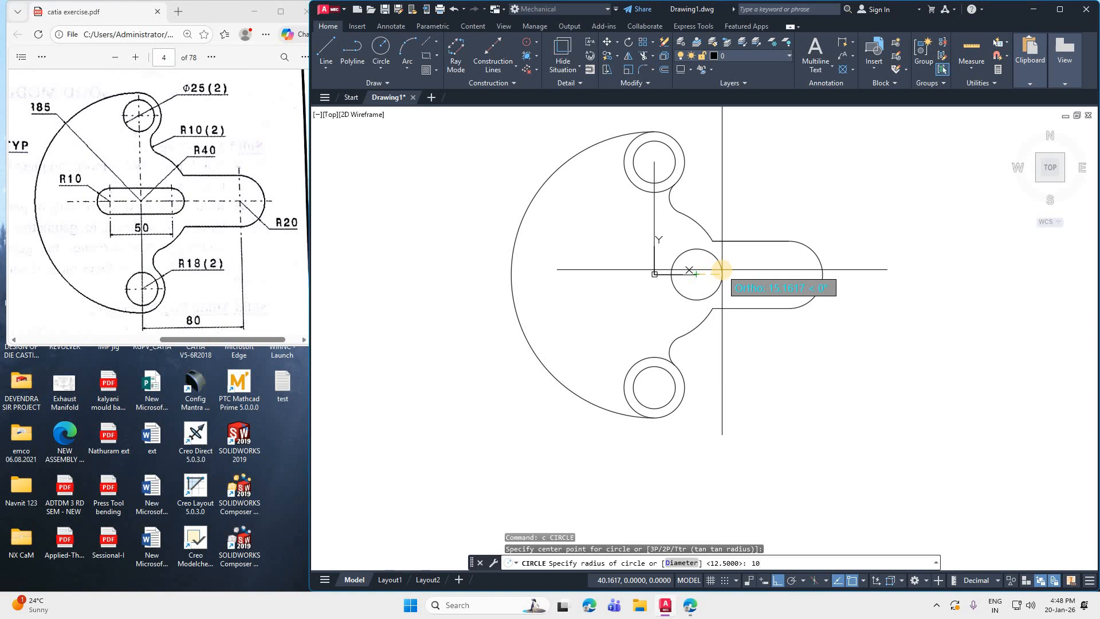
key(Return)
key(Escape)
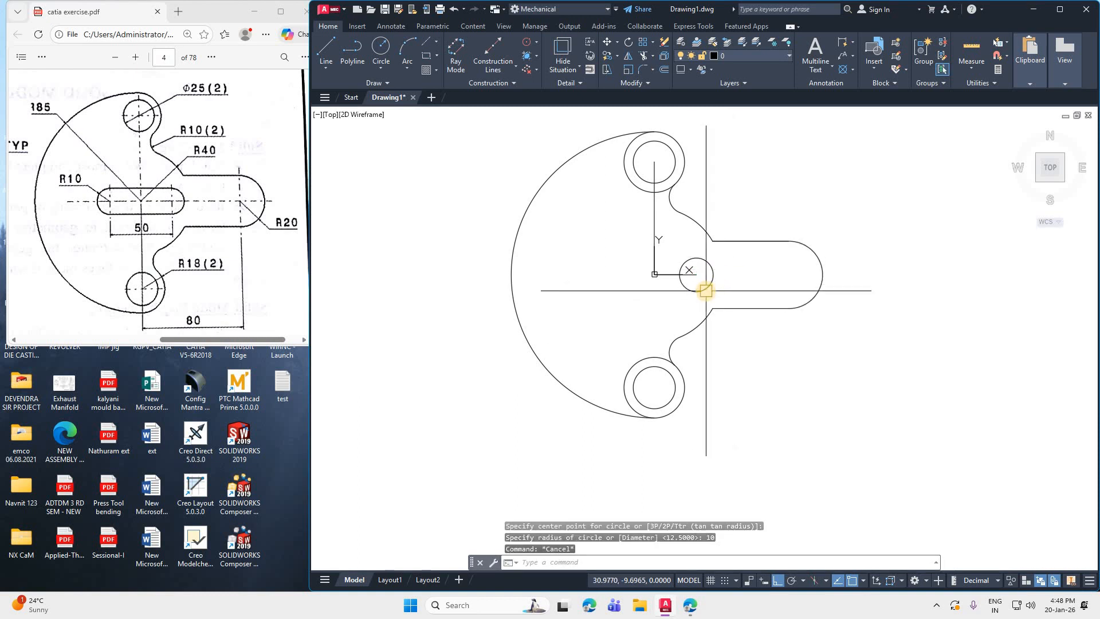
- Offset the 25-unit horizontal line by 10 to both sides, above and below, to form the slot edges
text(o)
key(Return)
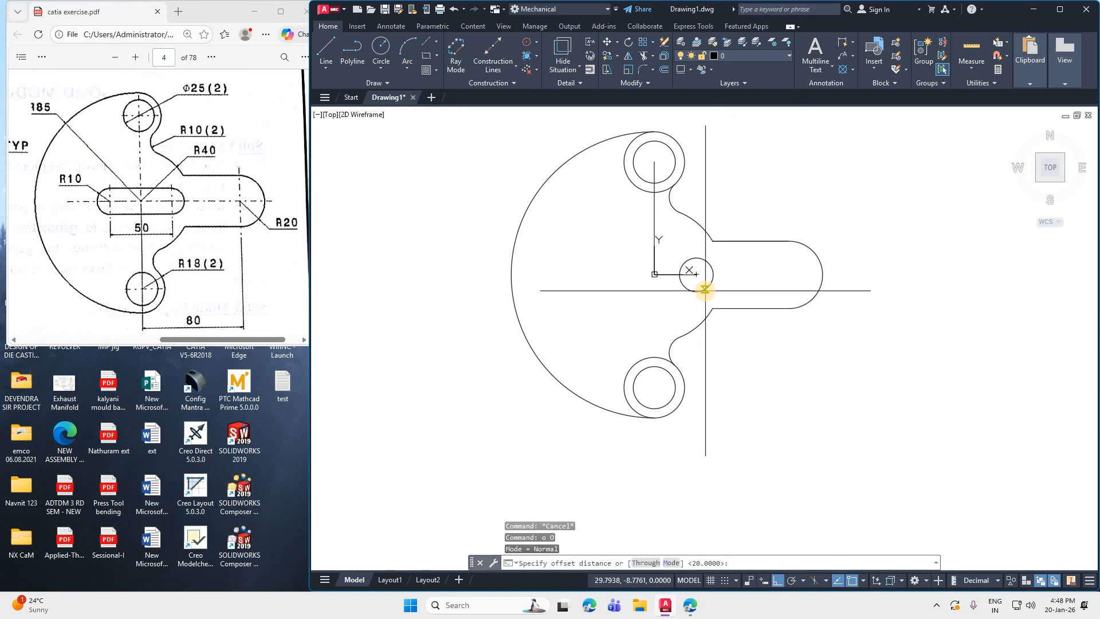
text(10)
key(Return)
scroll(675, 275, up, 4)
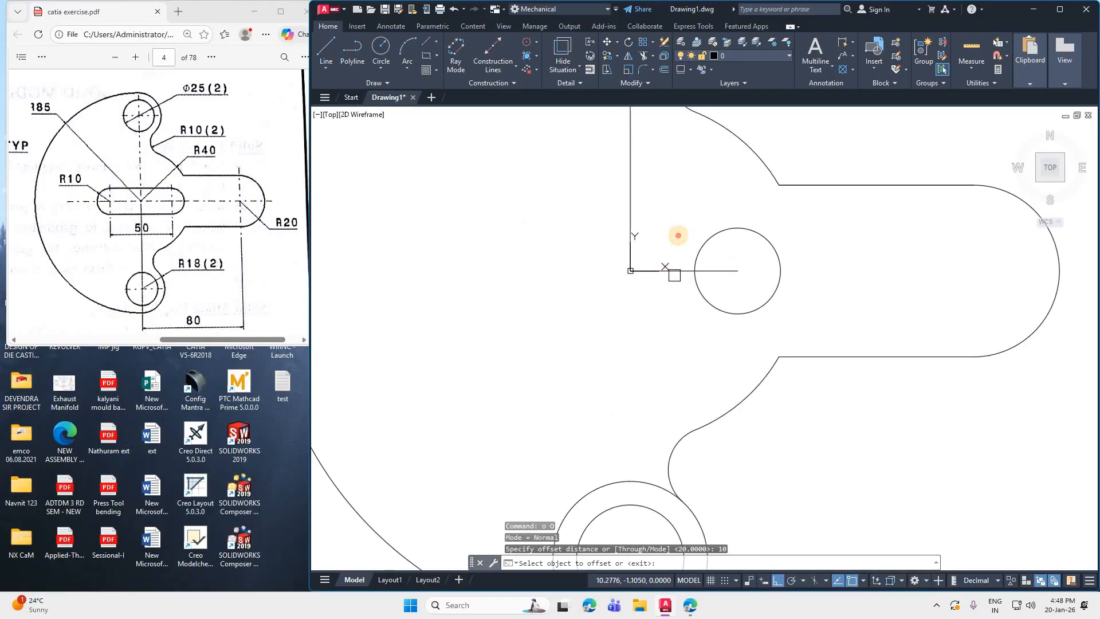
click(676, 271)
click(678, 235)
click(685, 270)
click(691, 319)
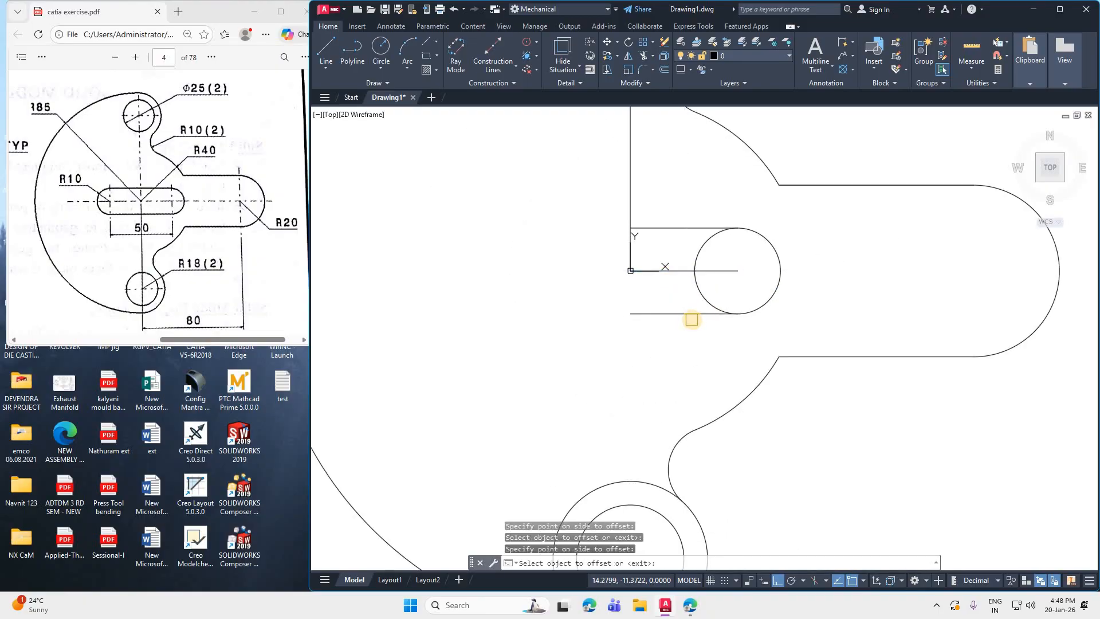
key(Escape)
- Trim away the inner half of the R10 circle between the two offset lines, leaving the arm-side semicircle
text(tr)
key(Return)
click(706, 246)
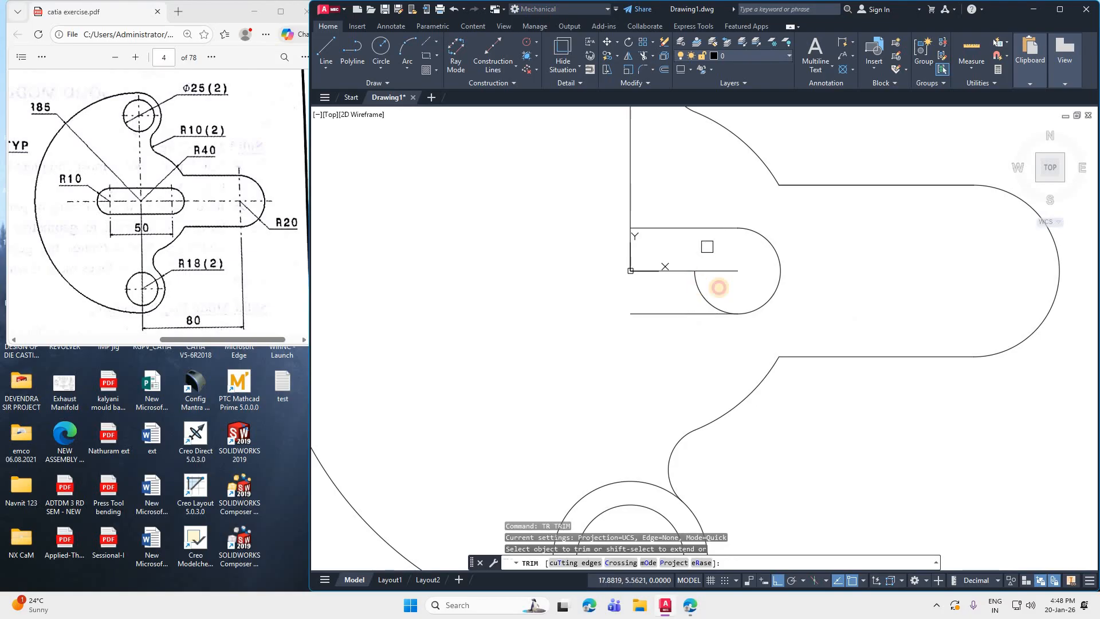
click(698, 287)
key(Escape)
click(781, 272)
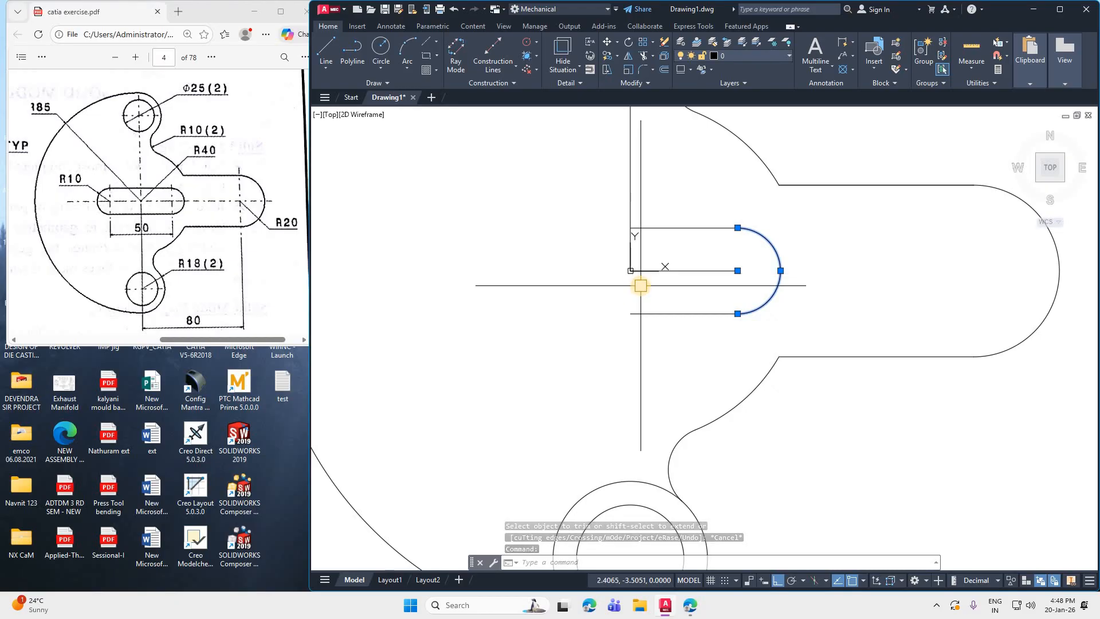
text(m)
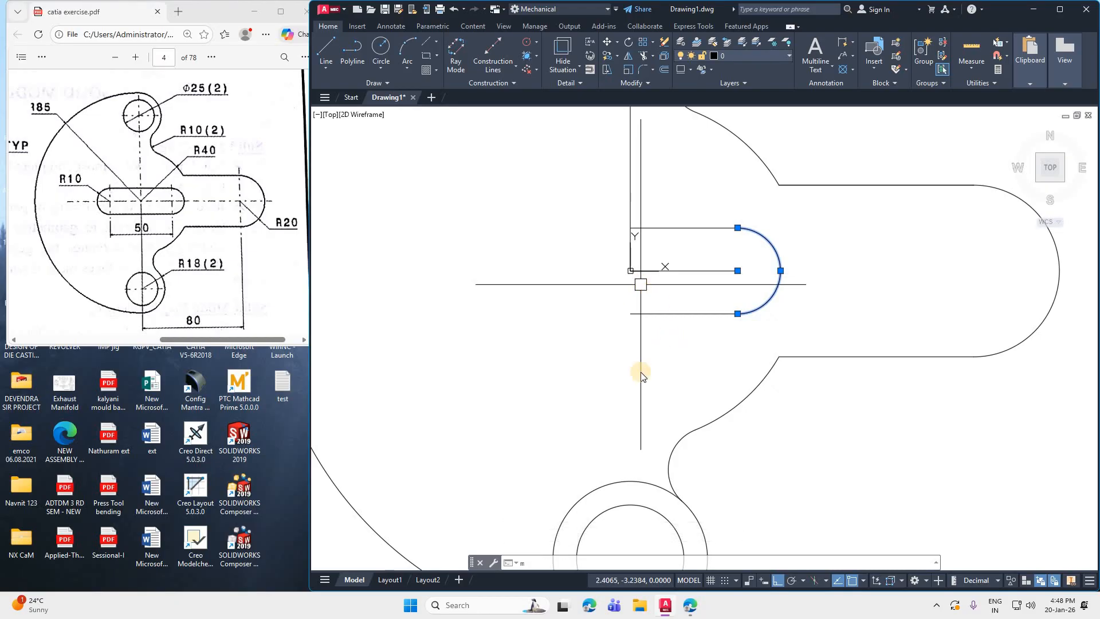
text(i)
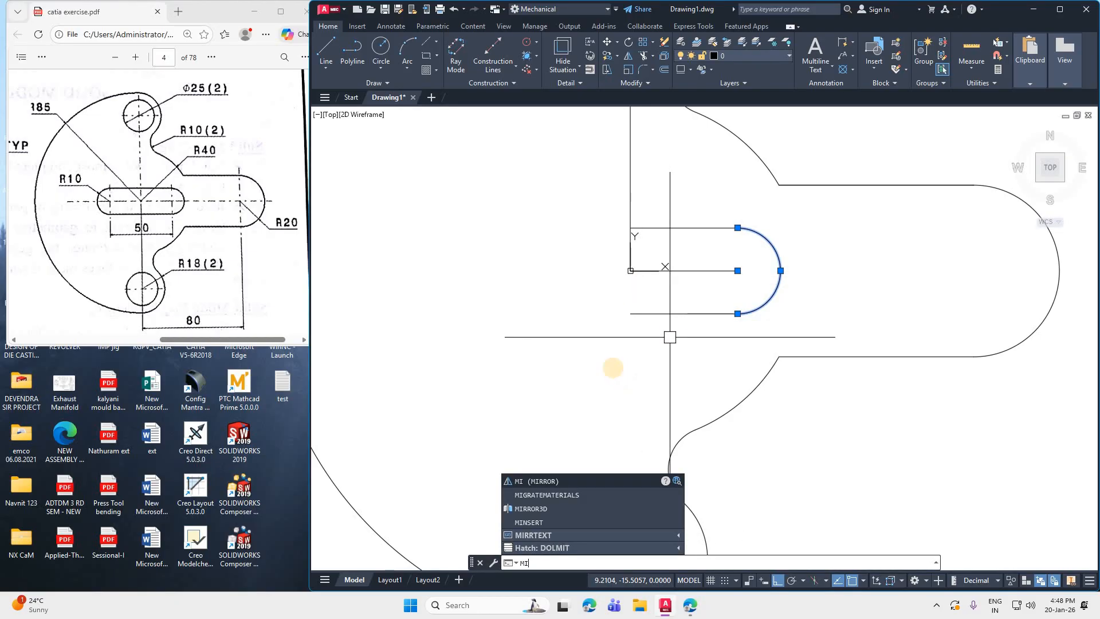
key(Return)
click(630, 313)
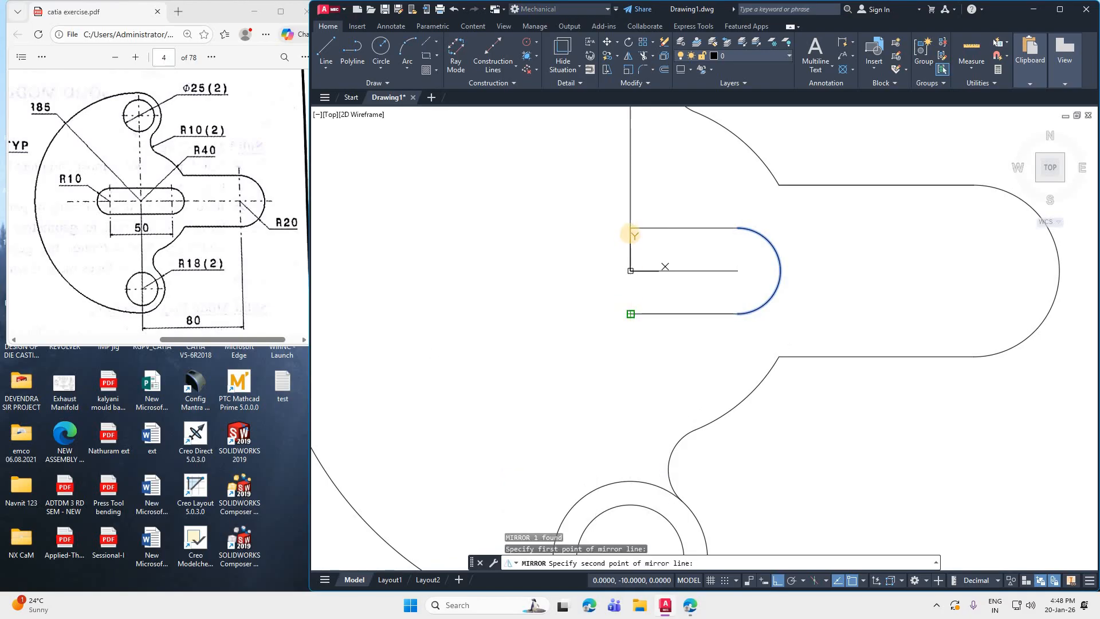
click(635, 225)
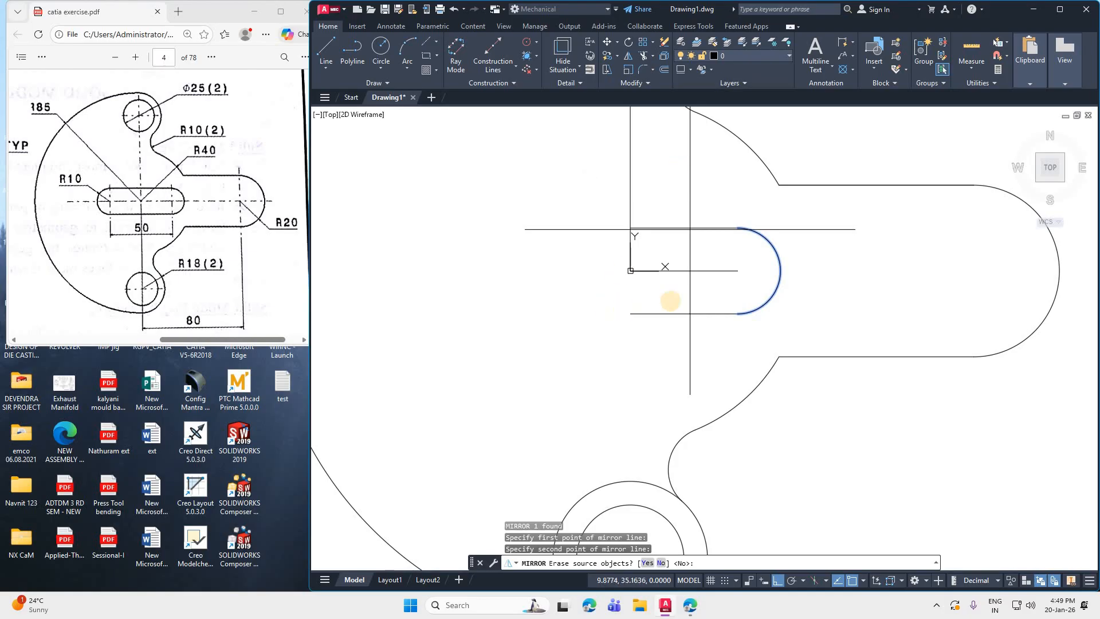
key(Escape)
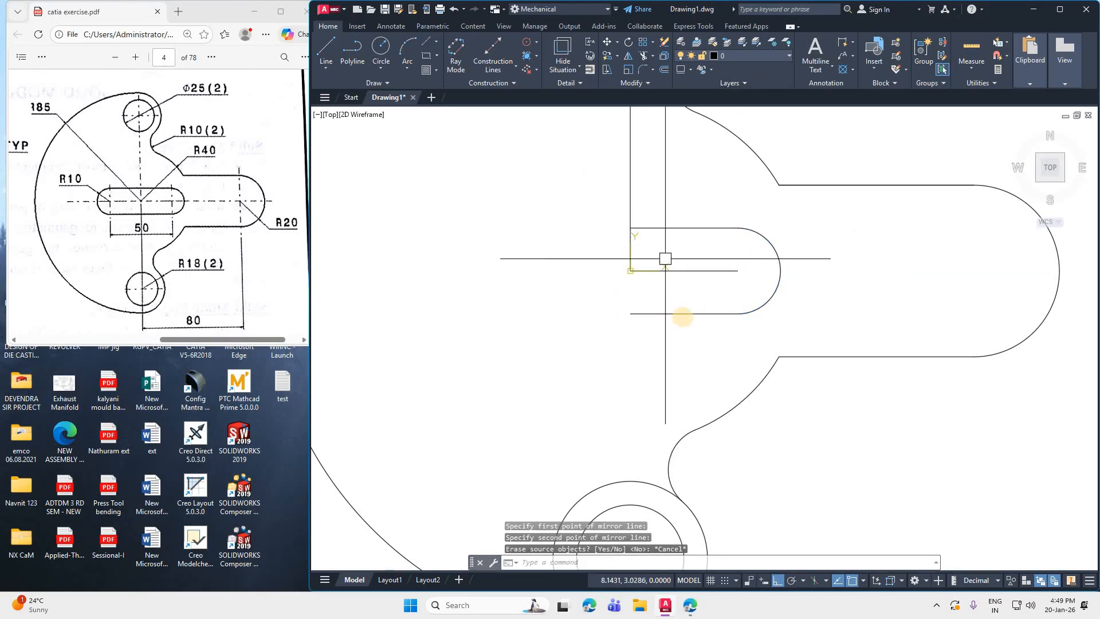
- Mirror the slot's R10 end arc about the vertical line through the inner ends of the offset lines, keeping the source arc
click(782, 271)
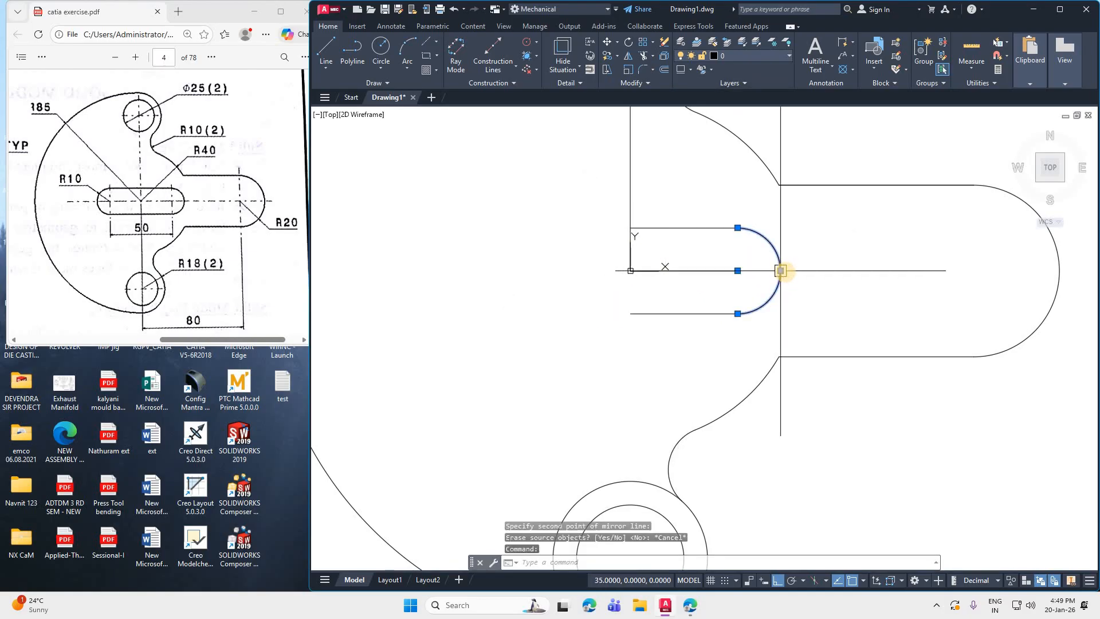
text(mi)
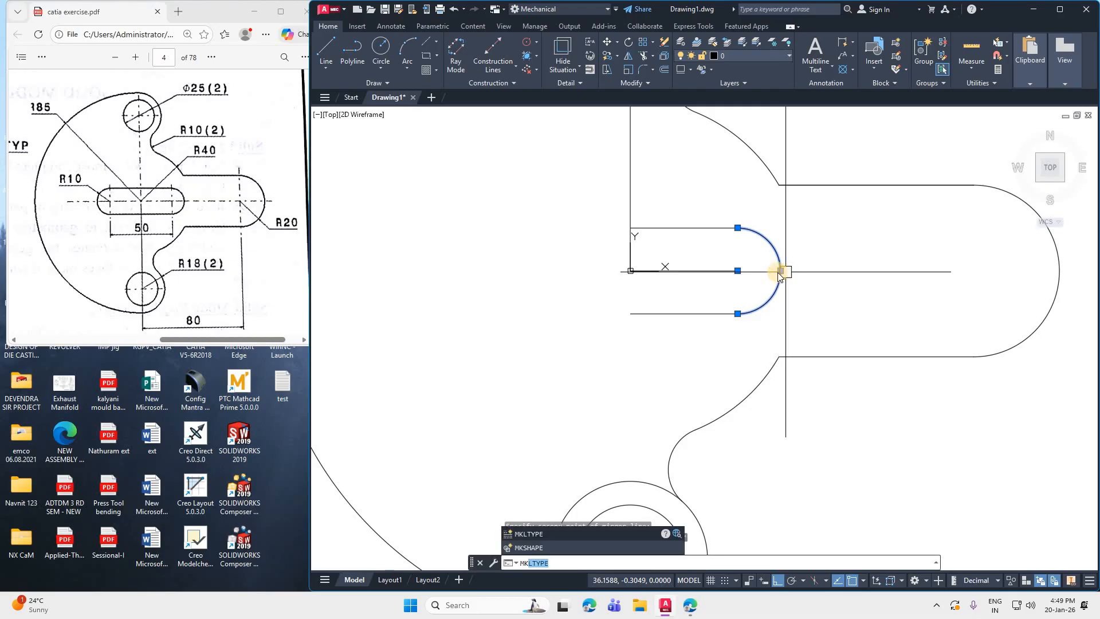
key(BackSpace)
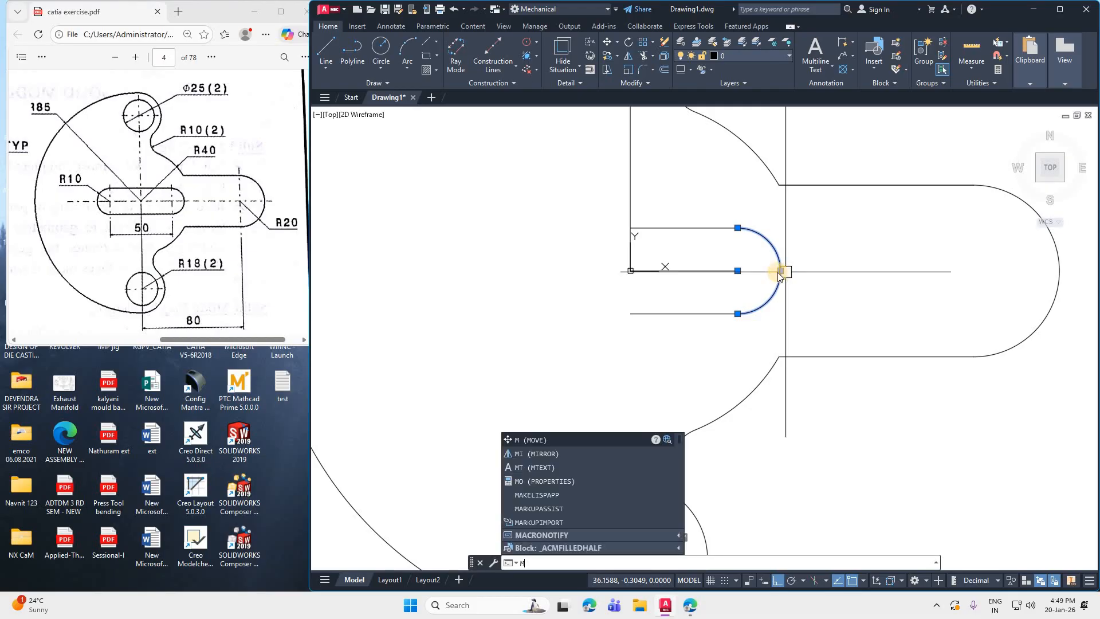
text(i)
key(Return)
click(630, 228)
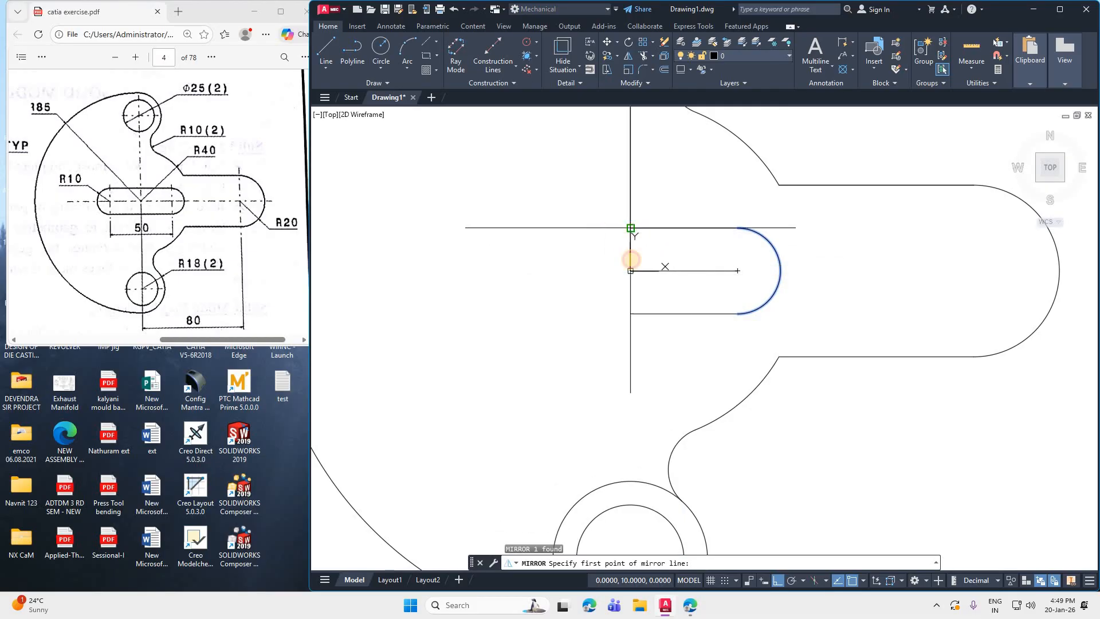
click(631, 314)
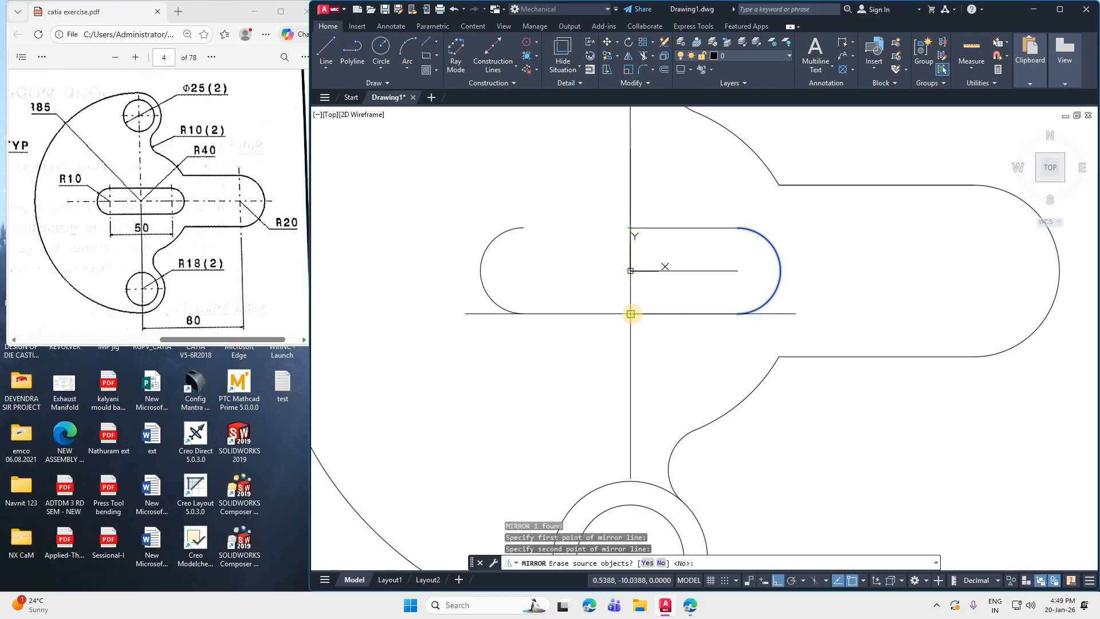
text(n)
key(Return)
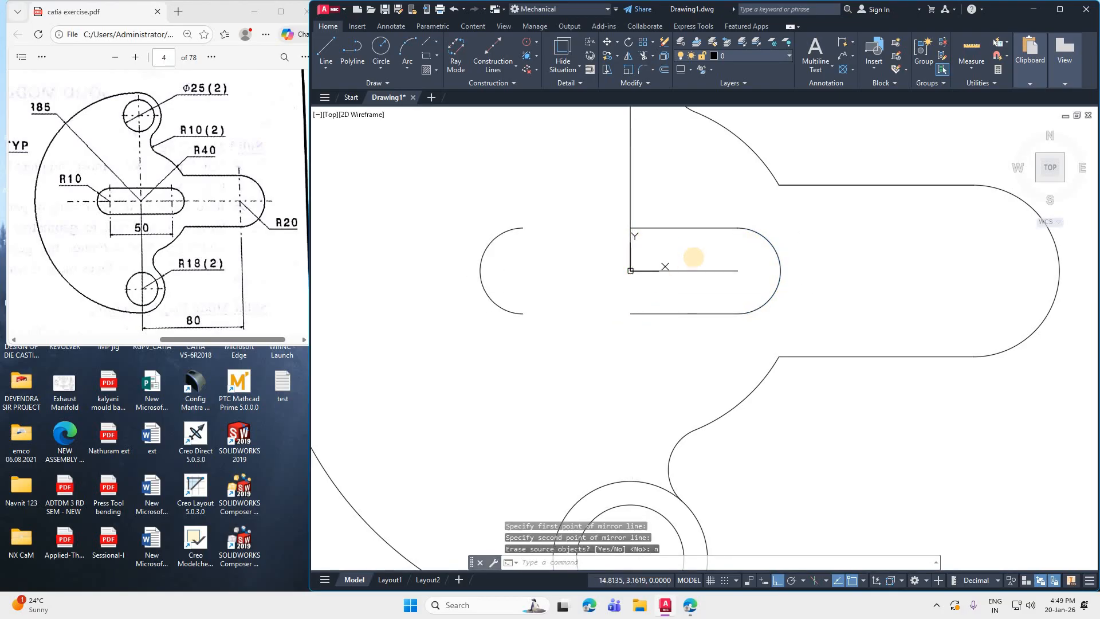
- Extend the upper and lower slot lines to the mirrored R10 arc to close the slot
text(ex)
key(Return)
click(659, 228)
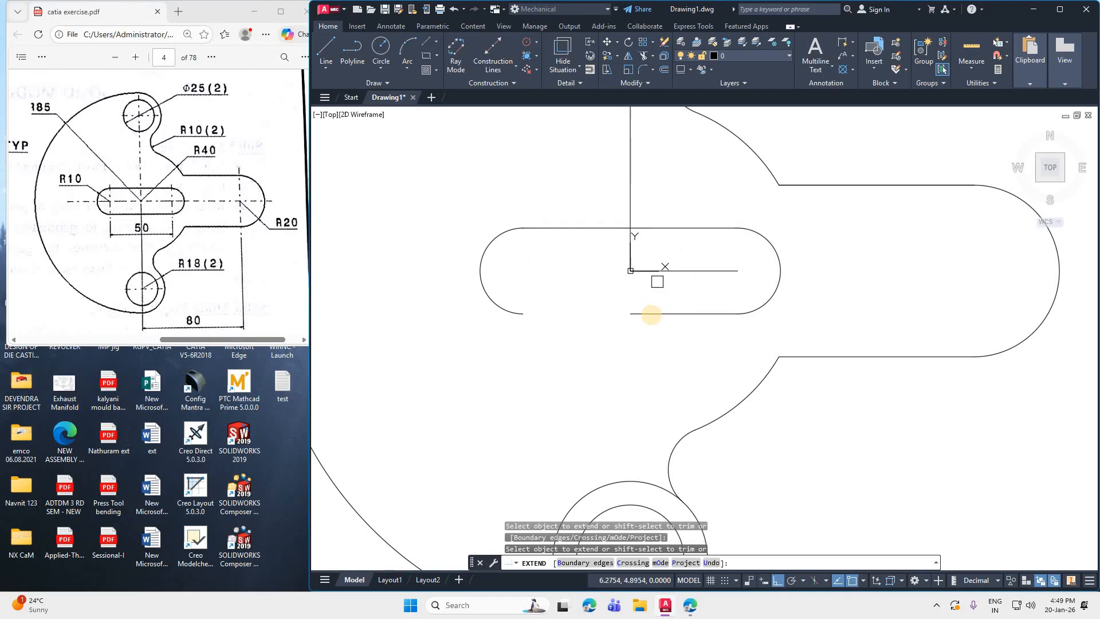
click(653, 314)
key(Return)
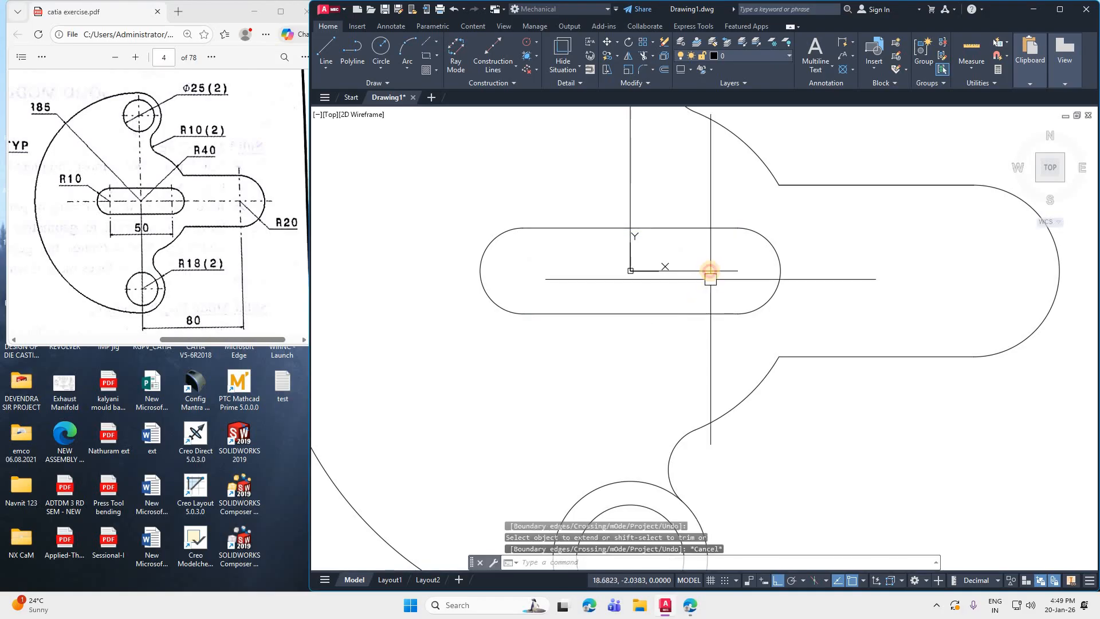
- Delete the horizontal construction line inside the slot and the vertical one from the origin to the upper hole's centre
click(709, 270)
key(Delete)
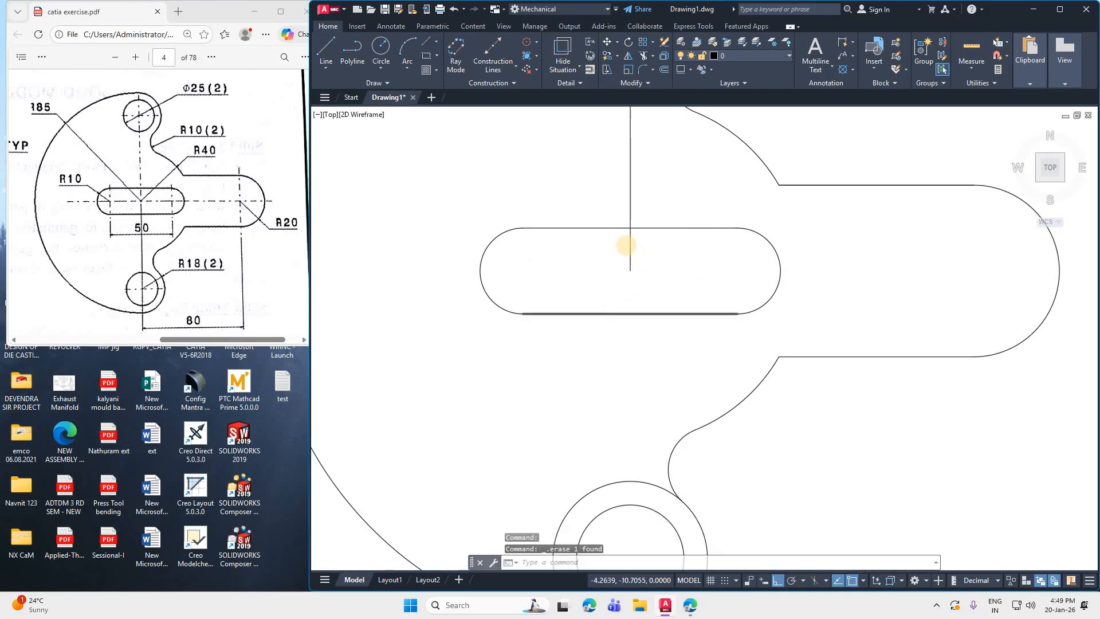
scroll(626, 245, down, 4)
click(623, 245)
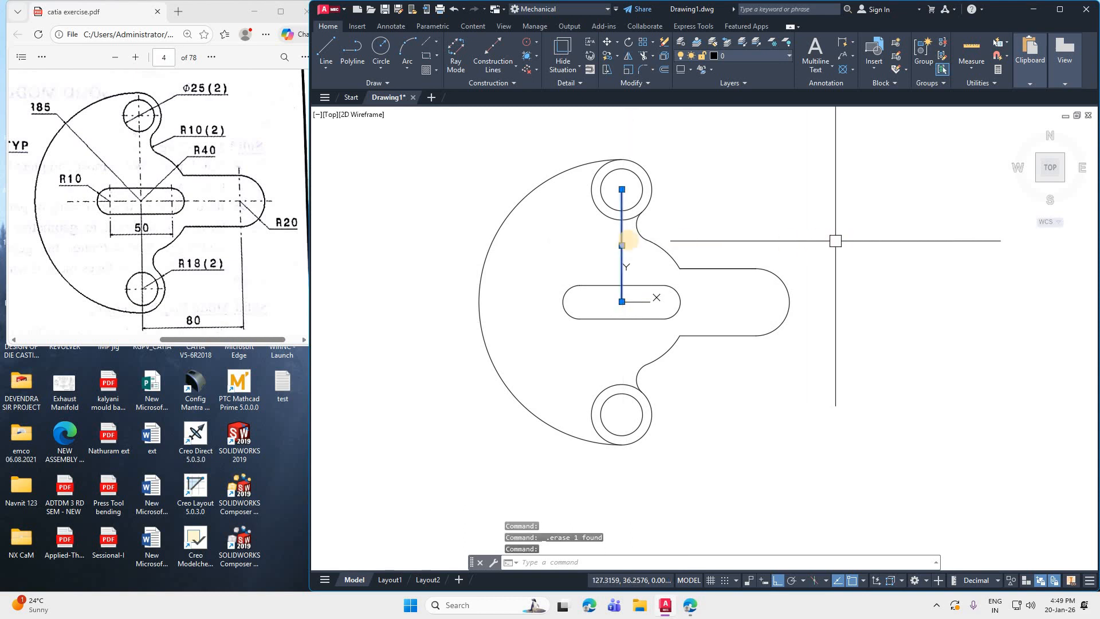
key(Delete)
- Replace the large outer arc with a tangent-tangent-radius circle of radius 85, tangent to the outer sides of both R18 circles
click(527, 193)
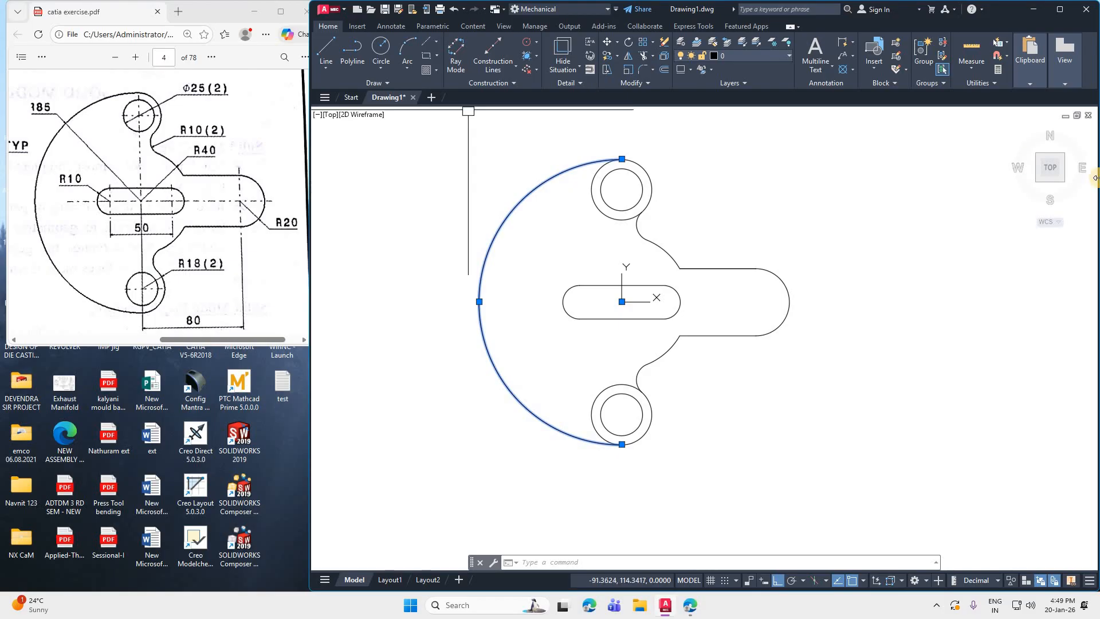
key(Delete)
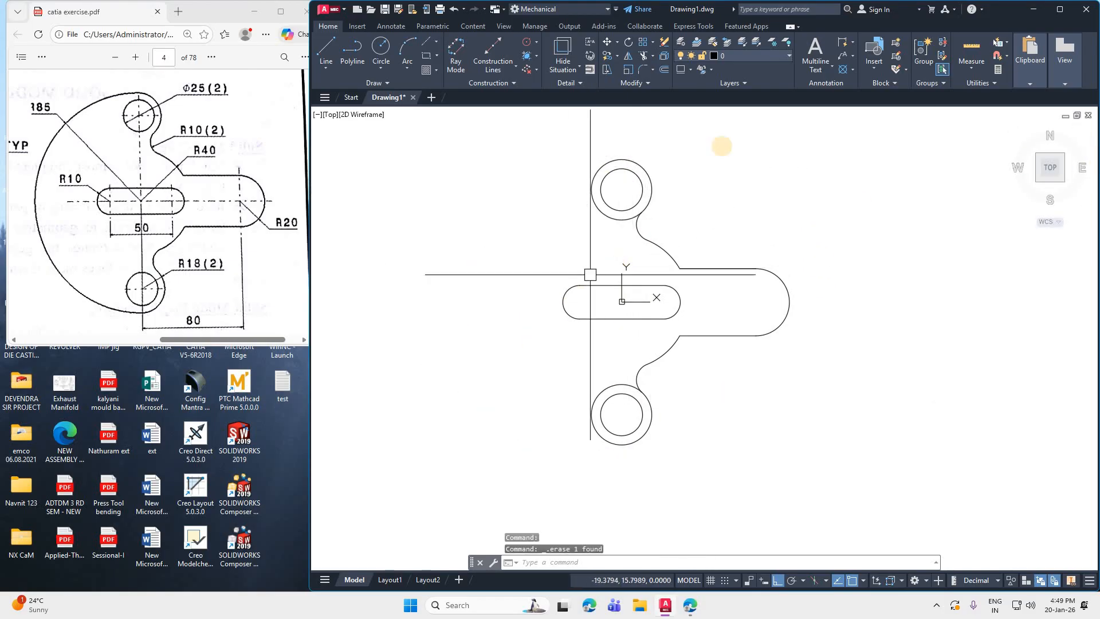
text(c)
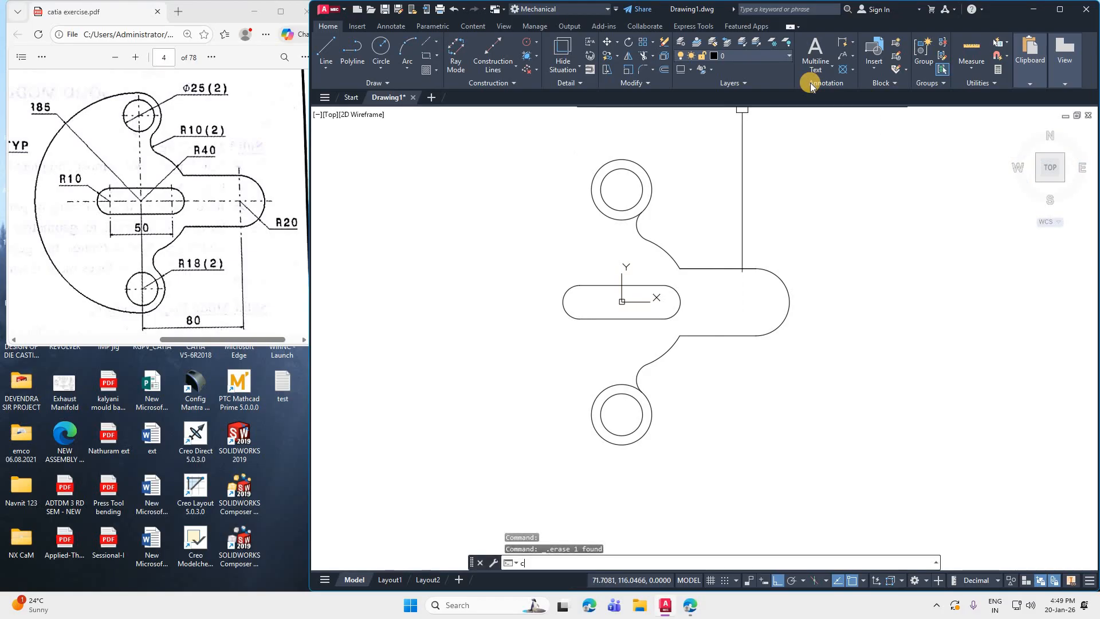
key(Return)
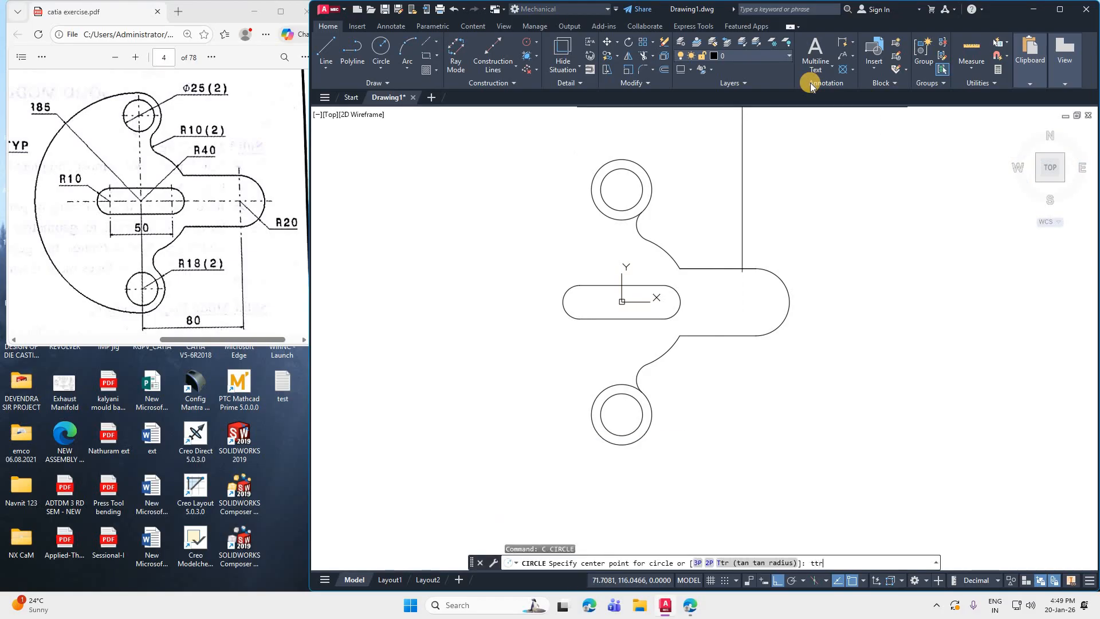
text(ttr)
key(Return)
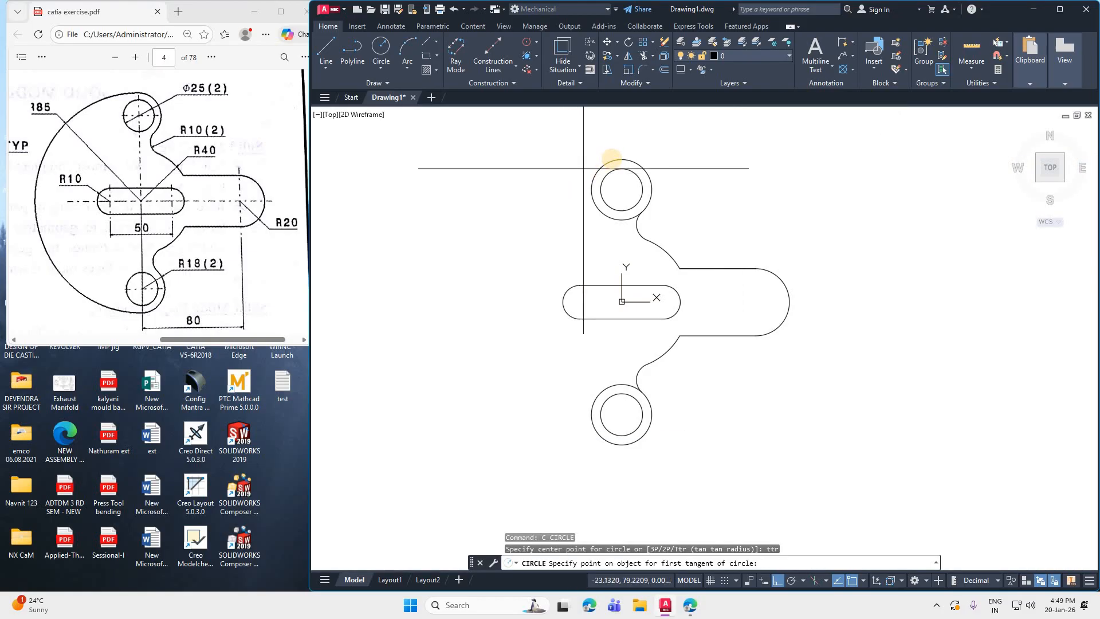
click(597, 175)
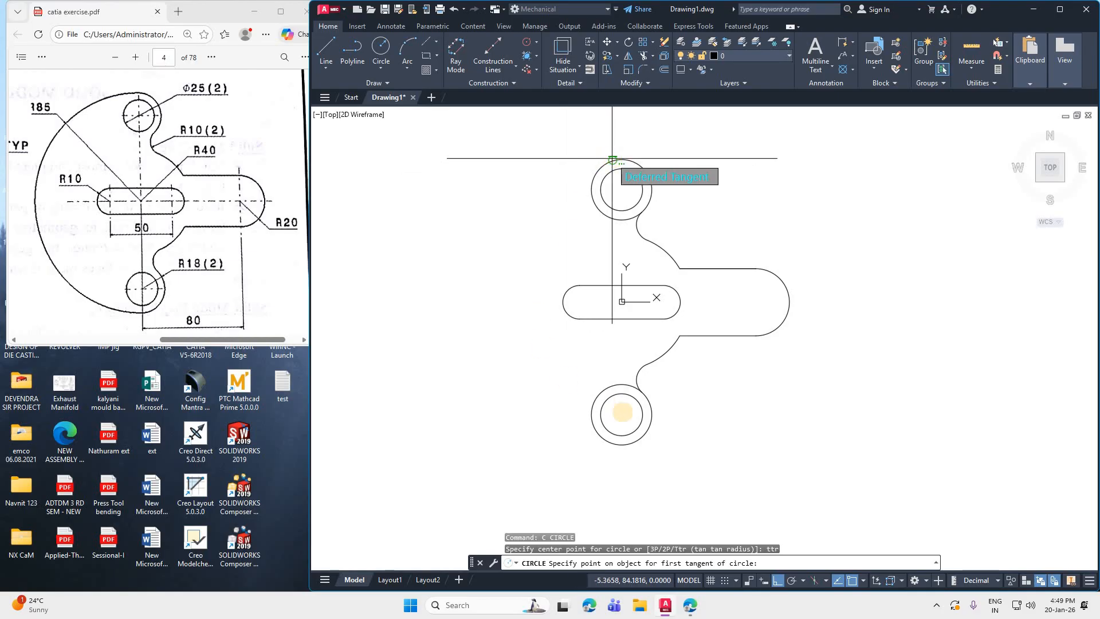
click(612, 159)
click(609, 444)
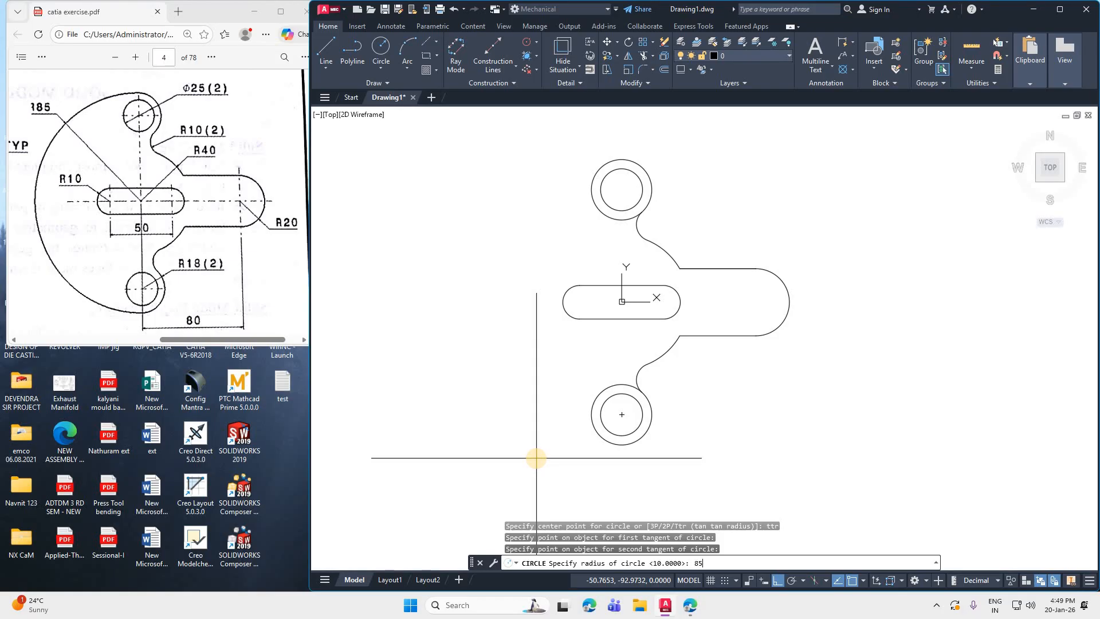
key(Return)
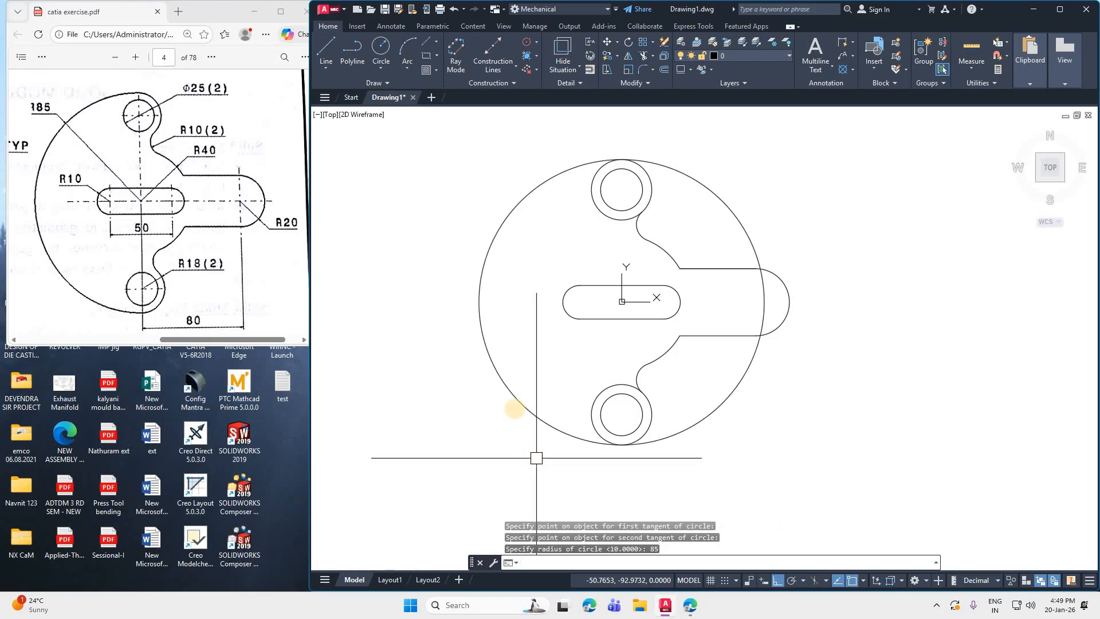
- Trim the R85 circle on the arm side, including the piece crossing the arm, leaving the arc opposite the arm
click(517, 402)
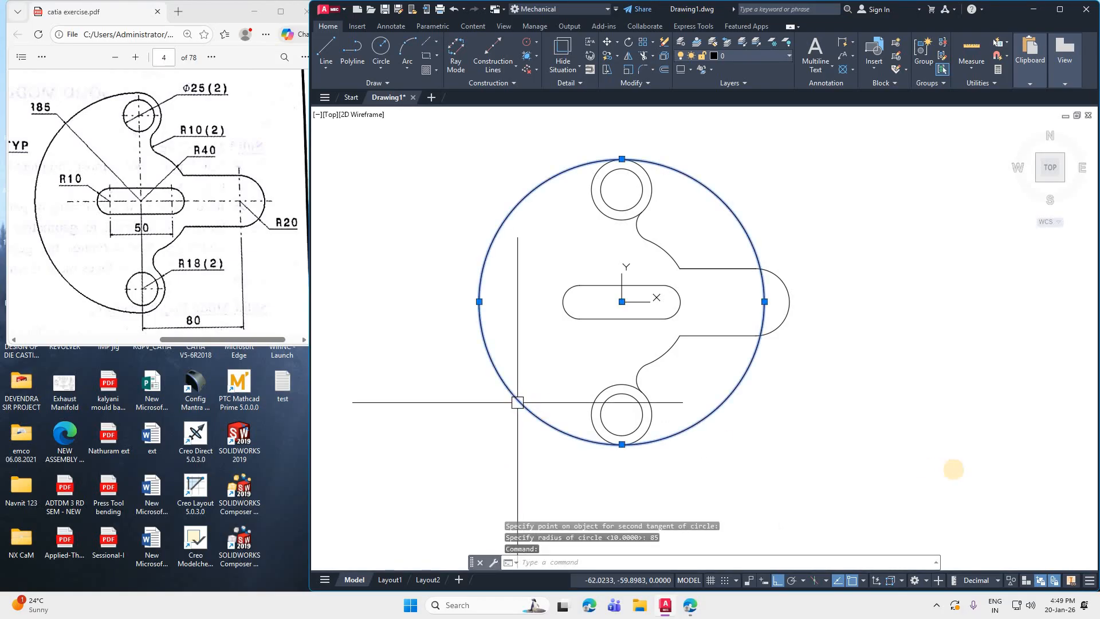
key(Escape)
text(tr)
key(Return)
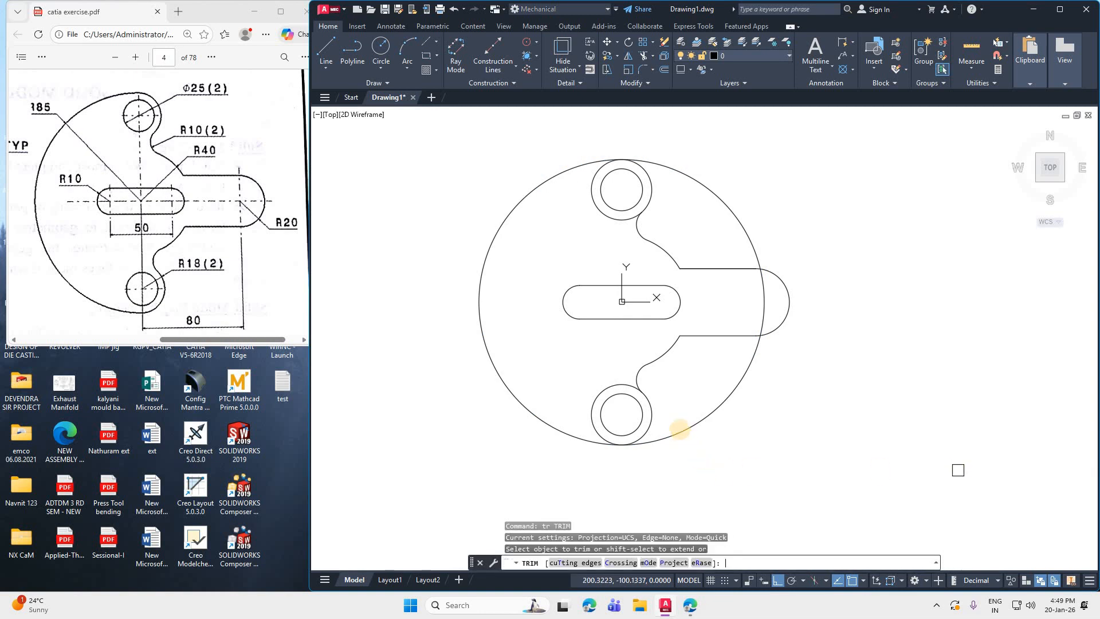
click(679, 430)
click(766, 288)
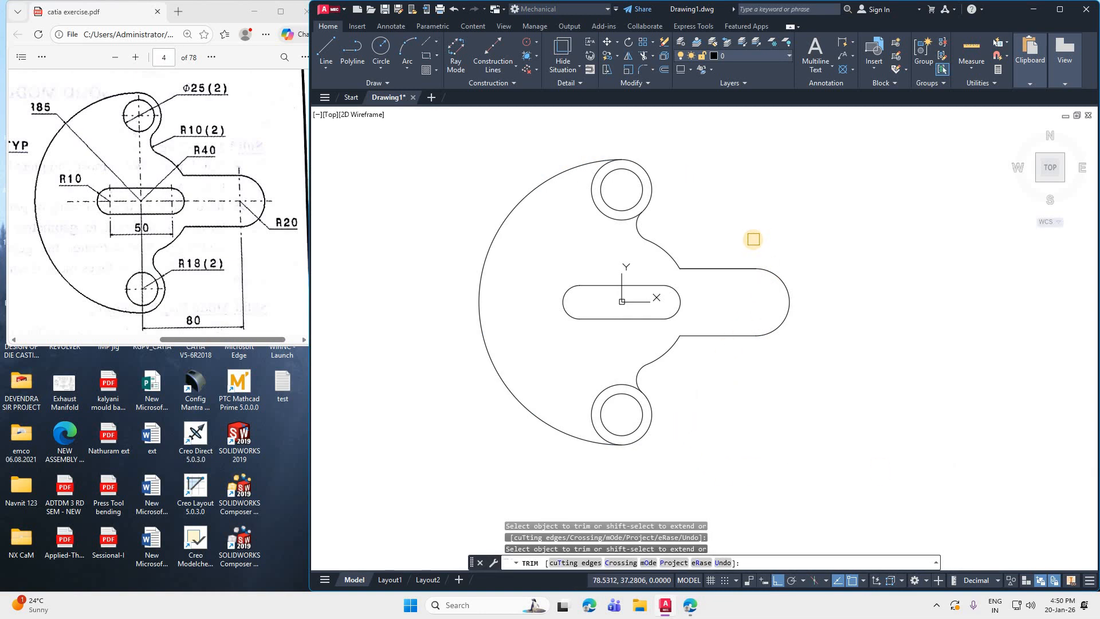
key(Escape)
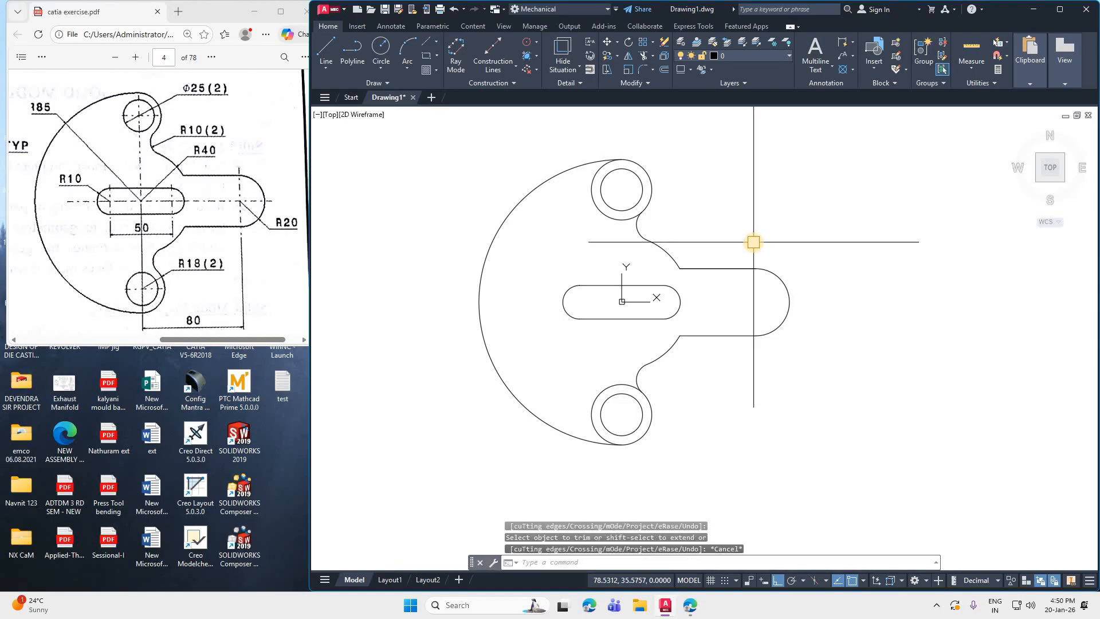
- Add a radius dimension to the R20 end arc of the arm, placed outside the profile just below the arc's tip
click(393, 27)
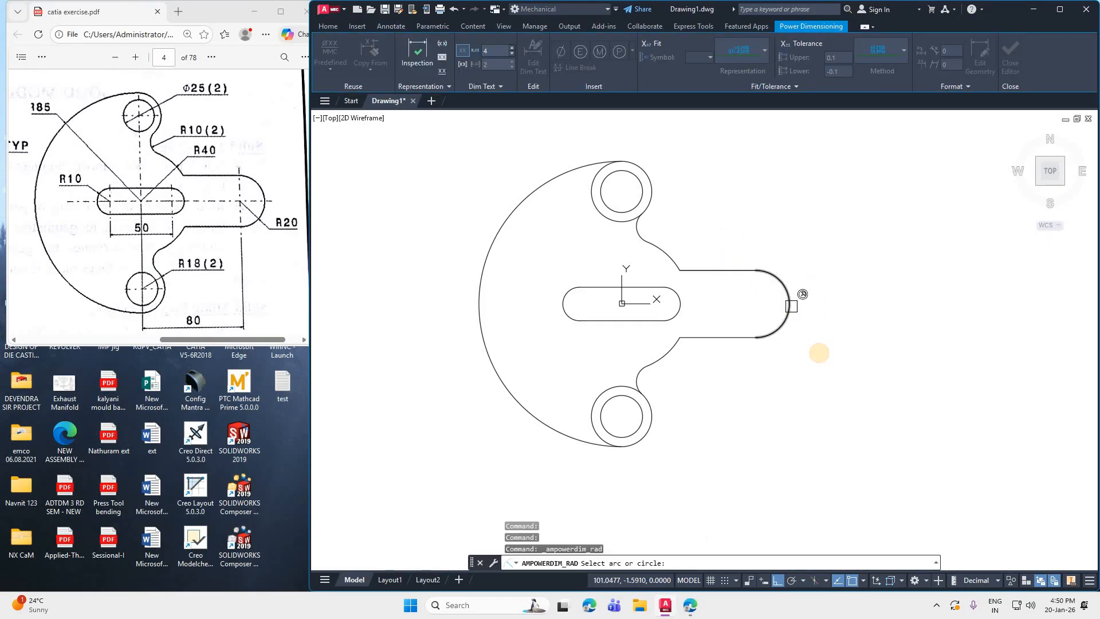
click(788, 312)
click(849, 333)
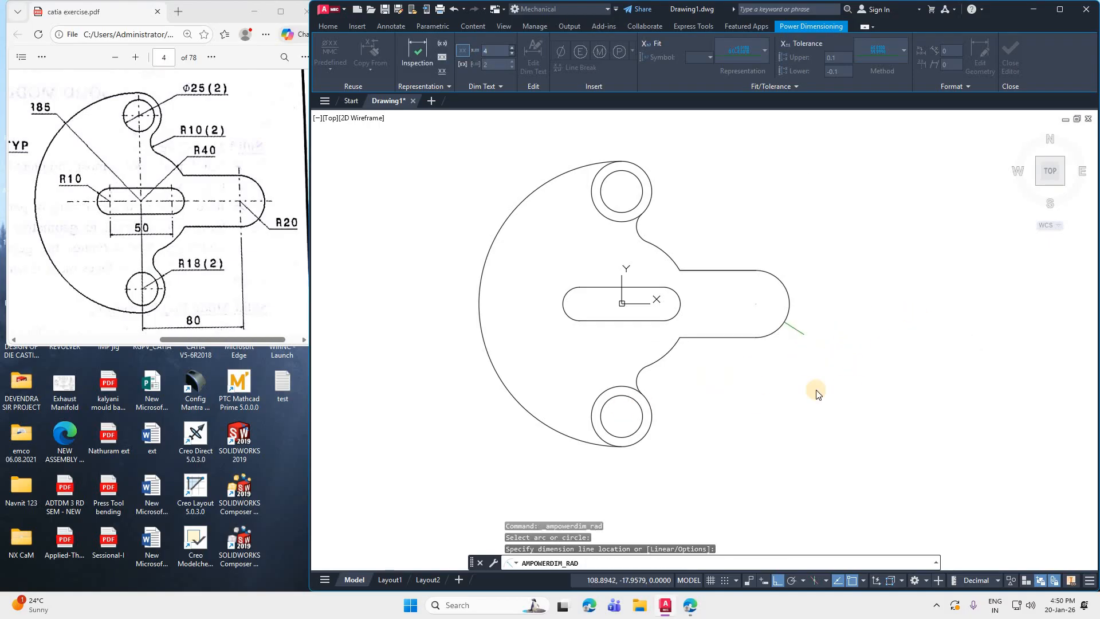
click(830, 395)
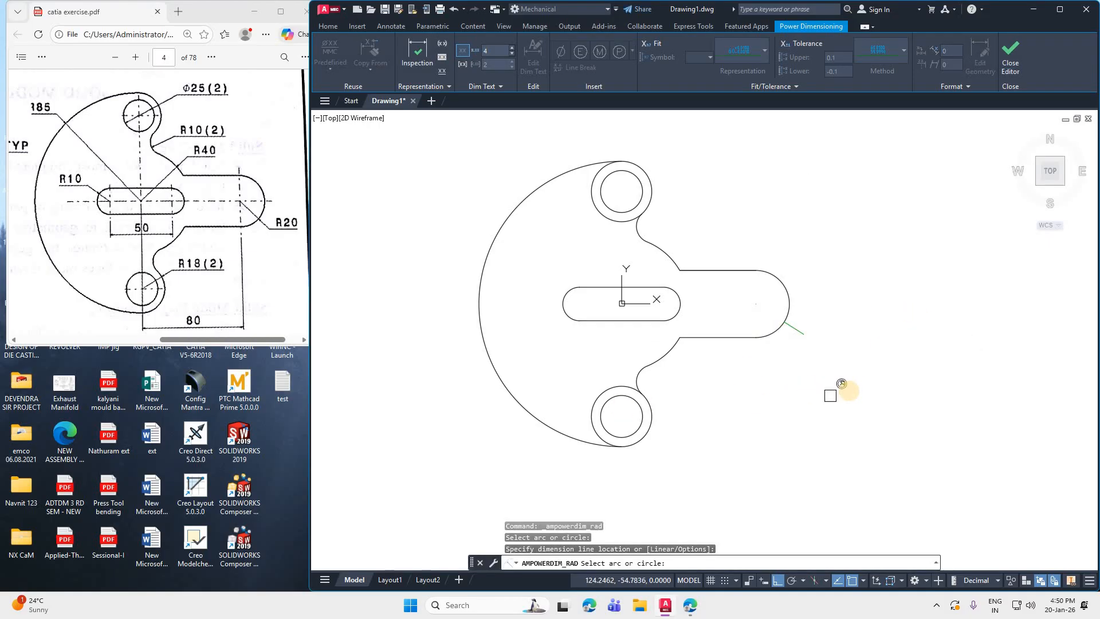
- Modify the AM_ANSI dimension style by enlarging its text height and setting the arrow size to 2
key(Escape)
key(Escape)
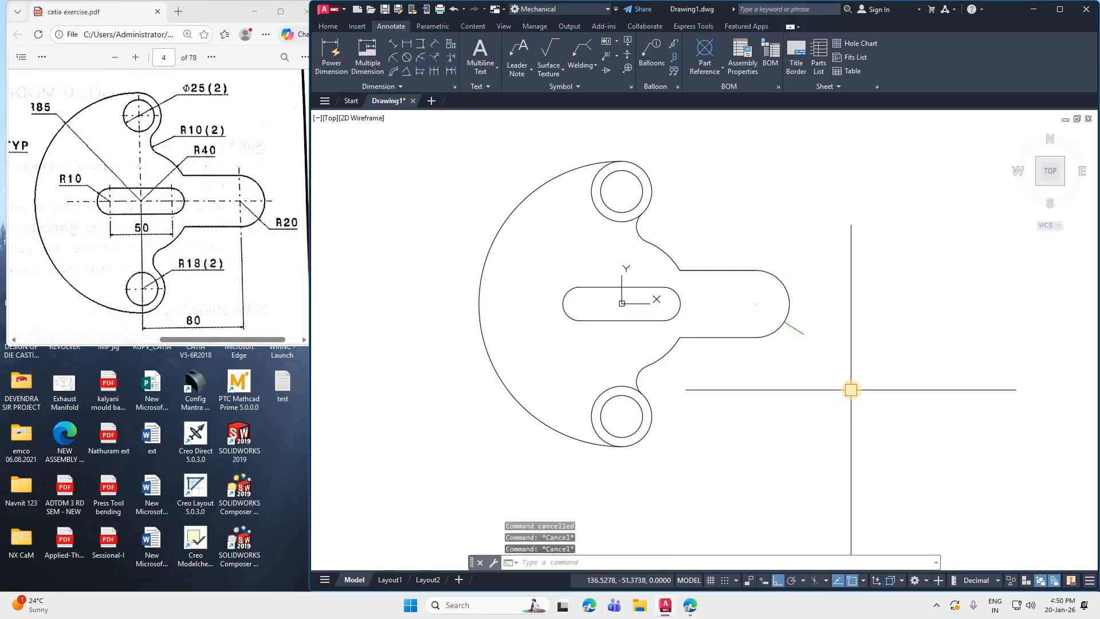
text(d)
key(Return)
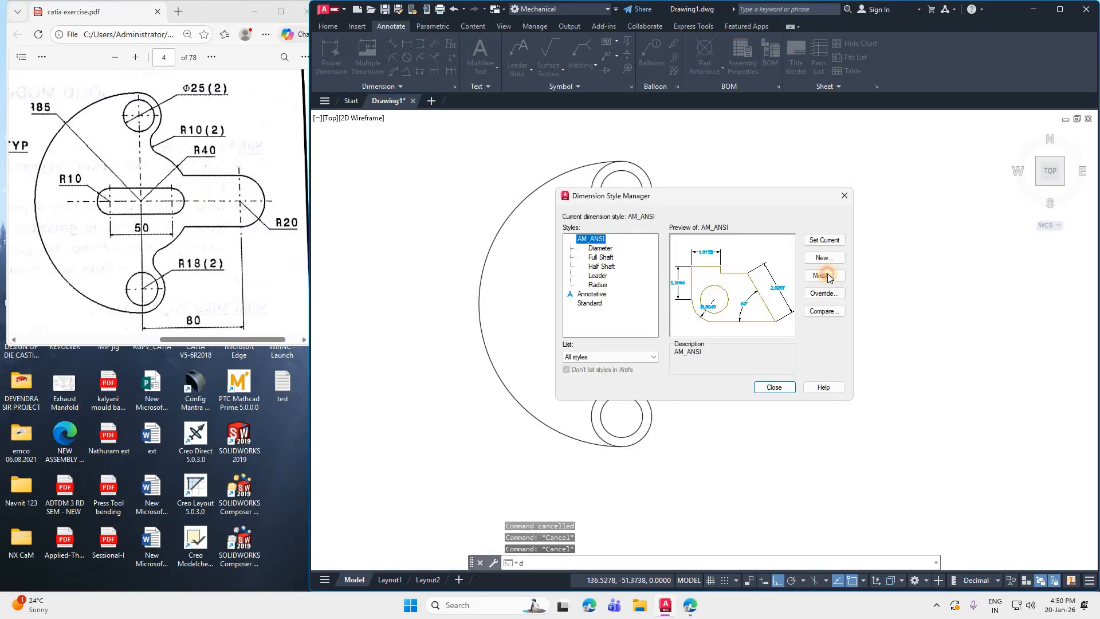
click(822, 275)
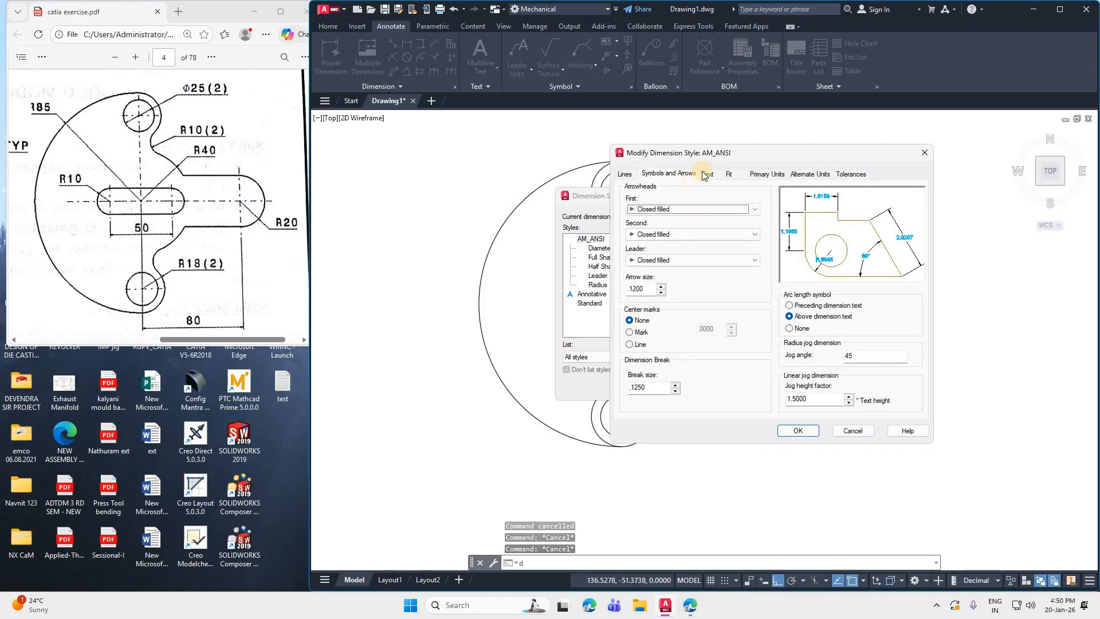
click(708, 175)
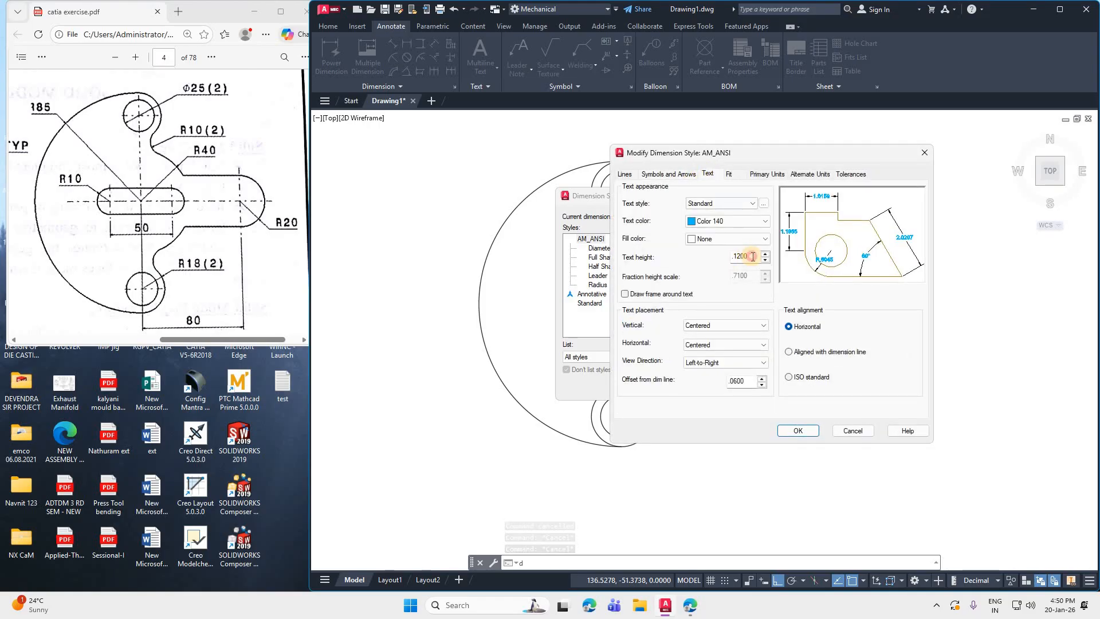
click(753, 257)
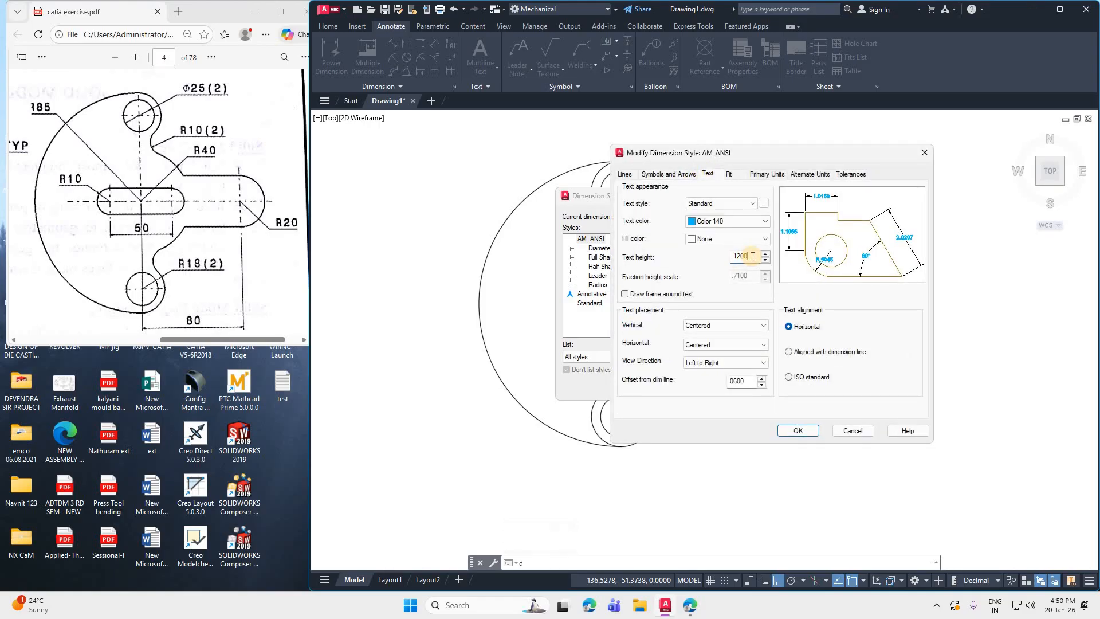
click(671, 175)
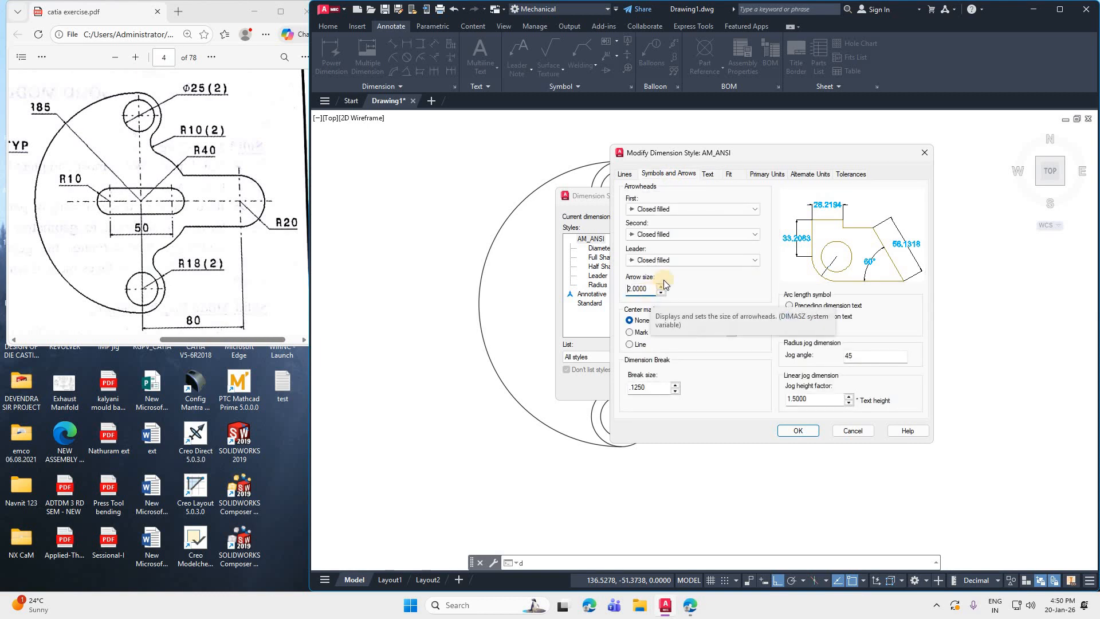
- Set the AM_ANSI style's linear dimension precision to 0 and make the style current
click(774, 174)
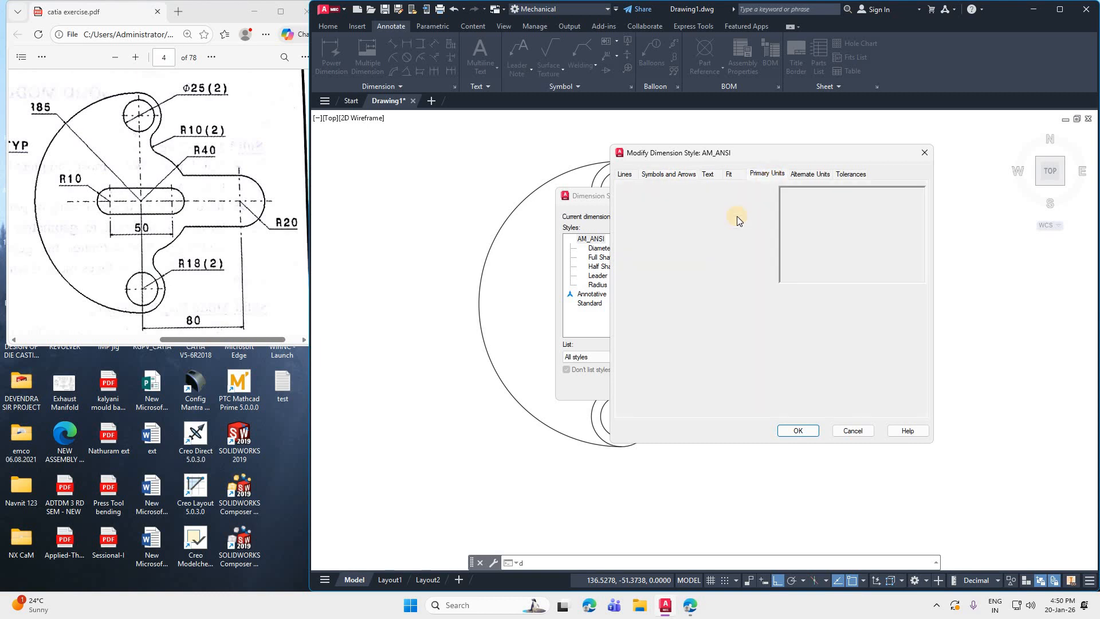
click(727, 214)
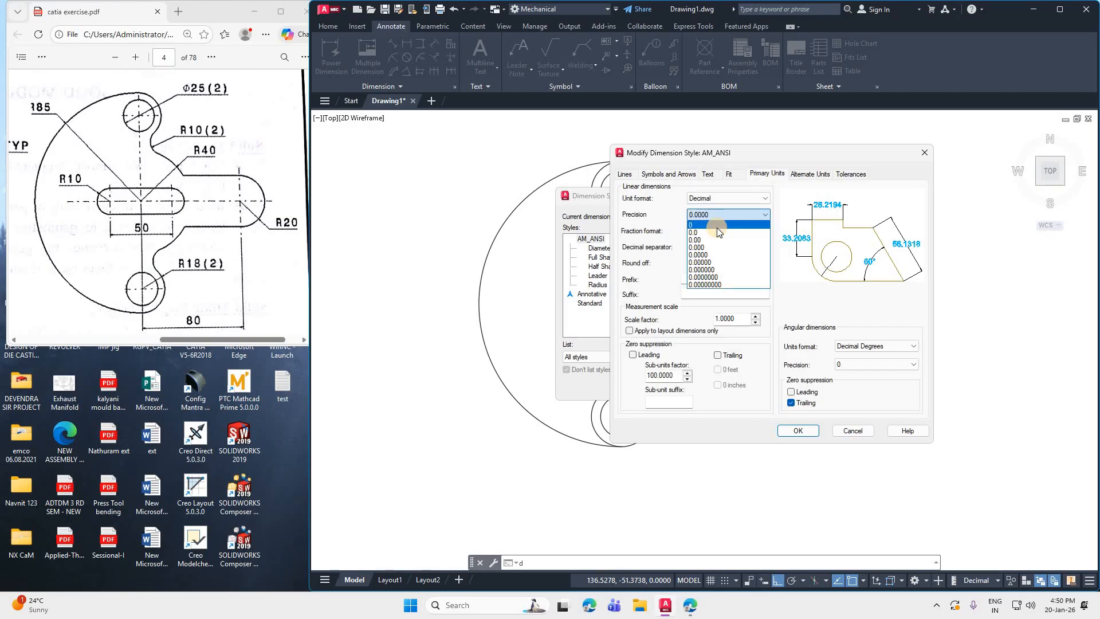
click(717, 226)
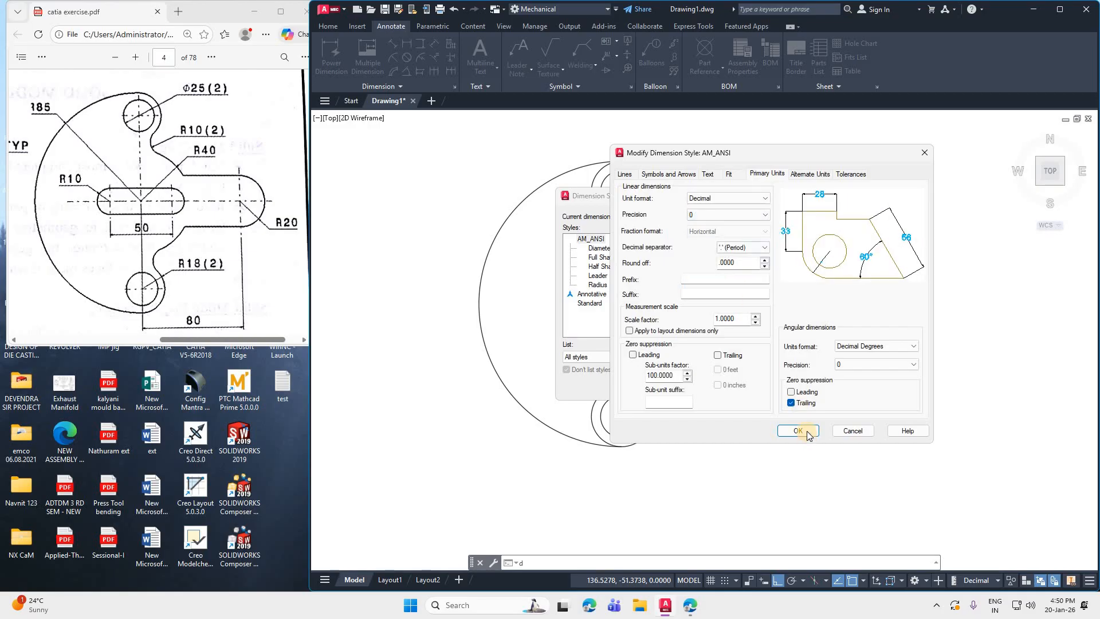
click(799, 431)
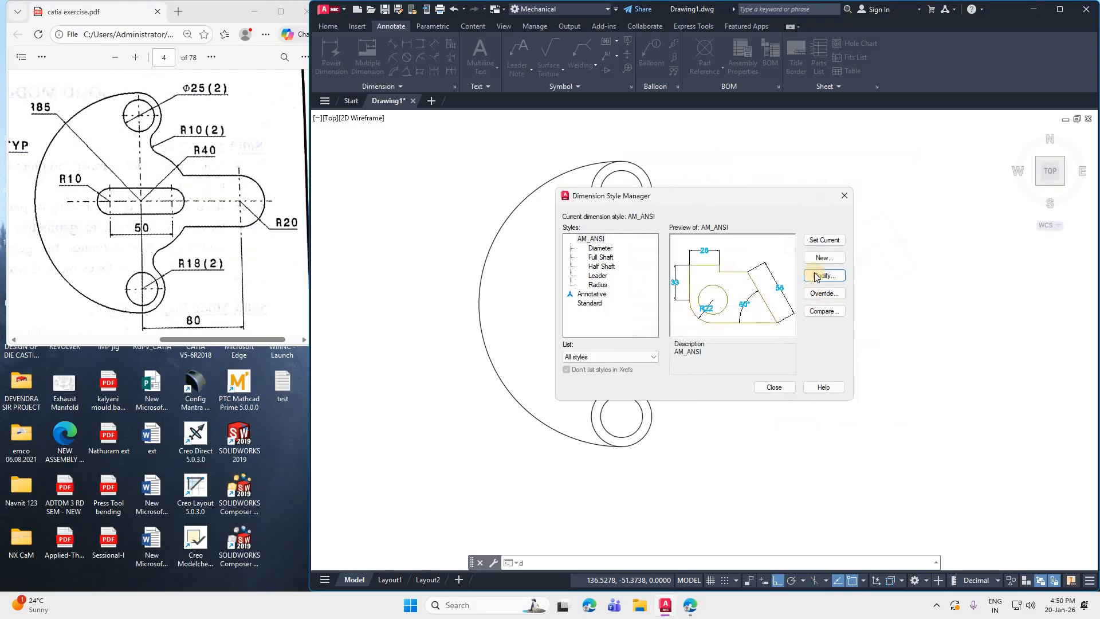
click(823, 236)
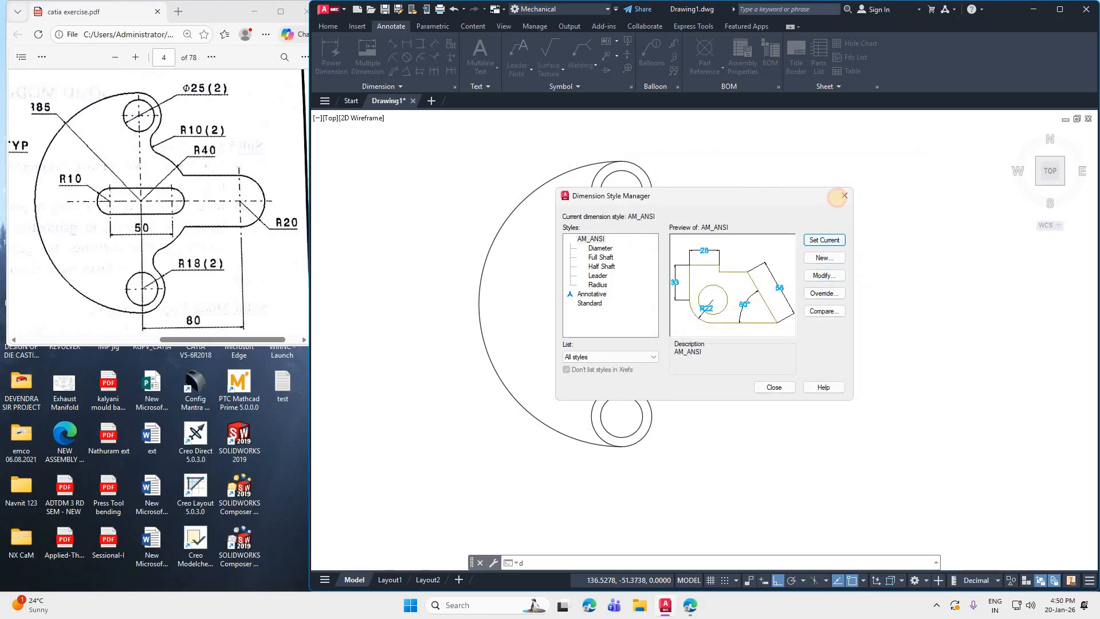
click(844, 196)
scroll(791, 337, up, 6)
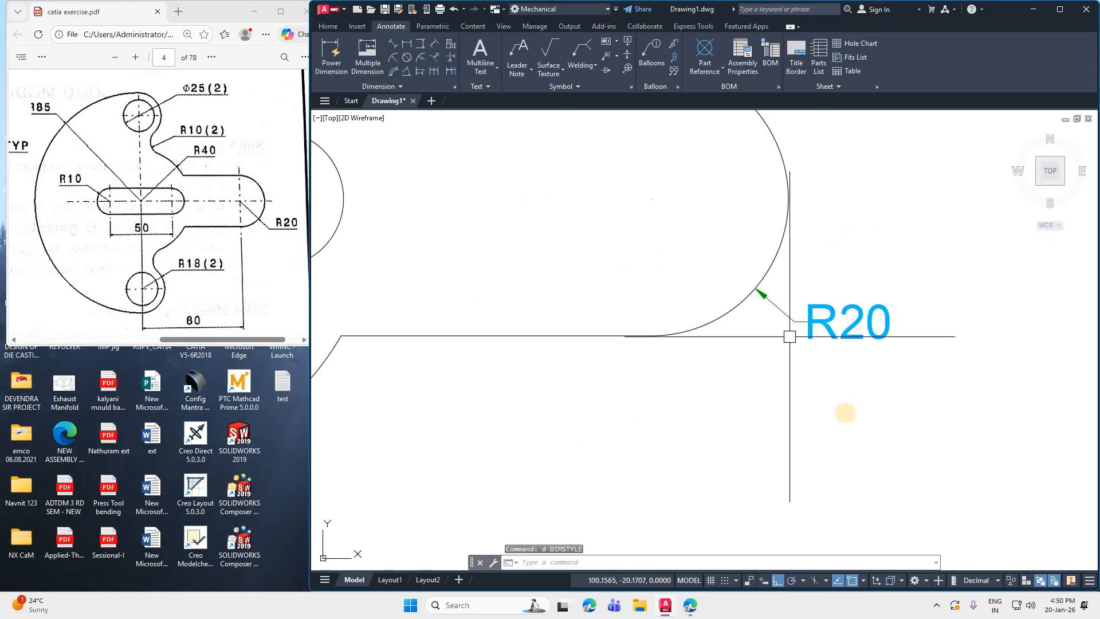
scroll(857, 408, down, 5)
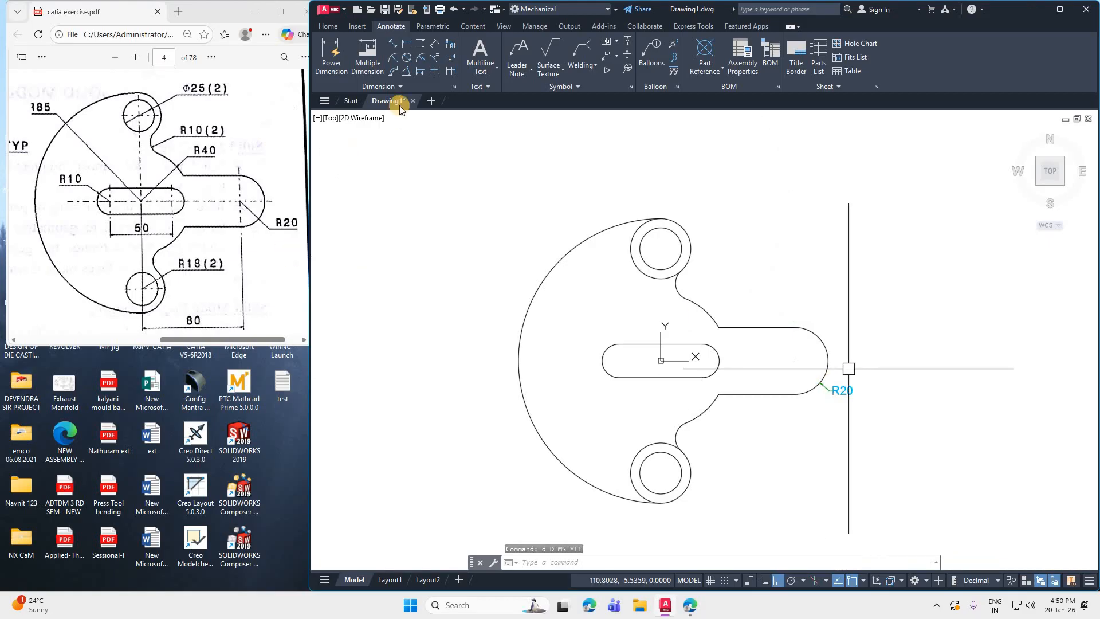
- Add a horizontal dimension from the origin to the centre of the arm's end arc, placed below the profile
click(407, 46)
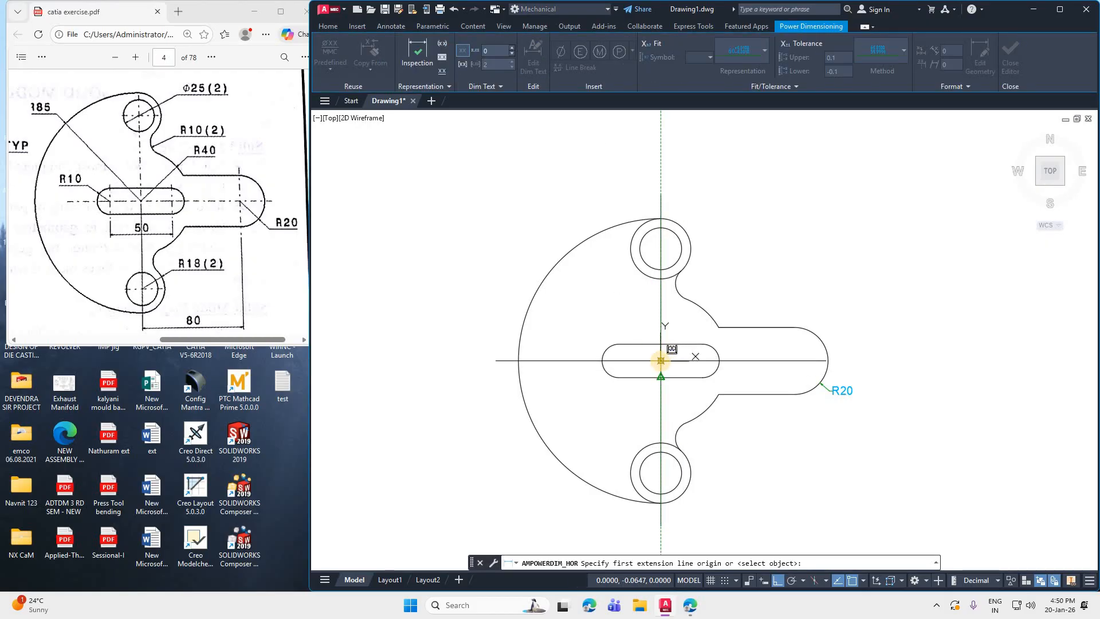
click(660, 360)
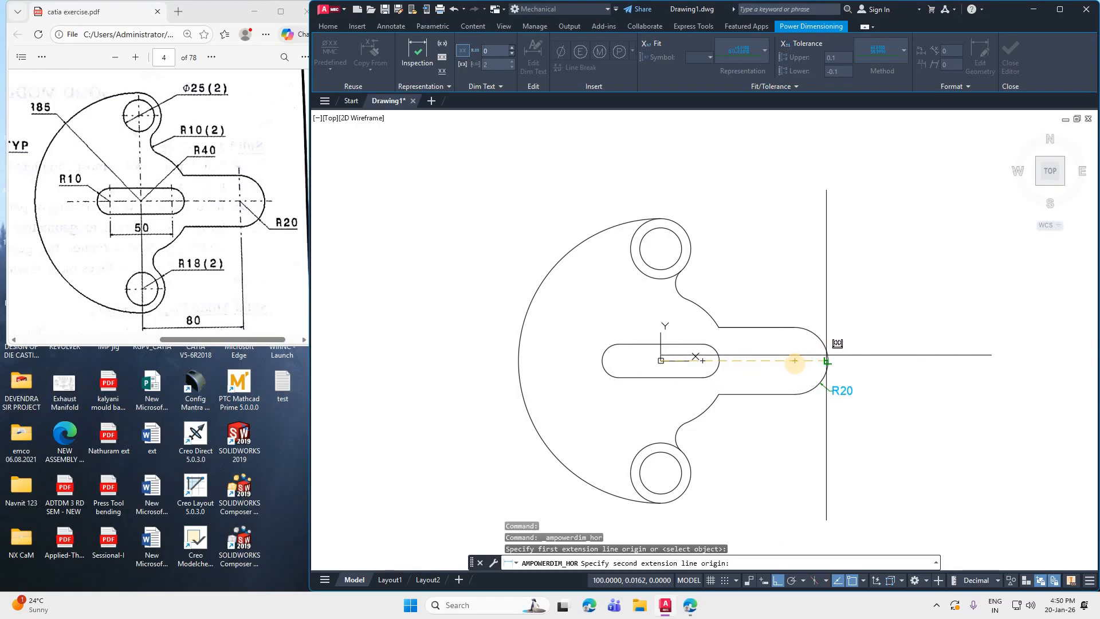
click(793, 361)
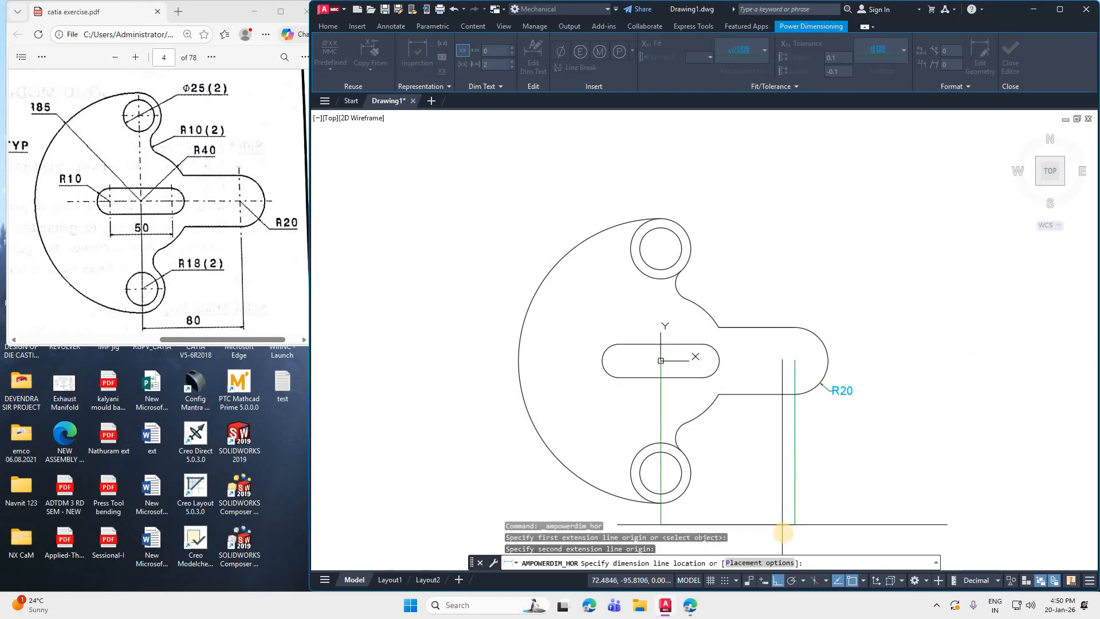
click(771, 486)
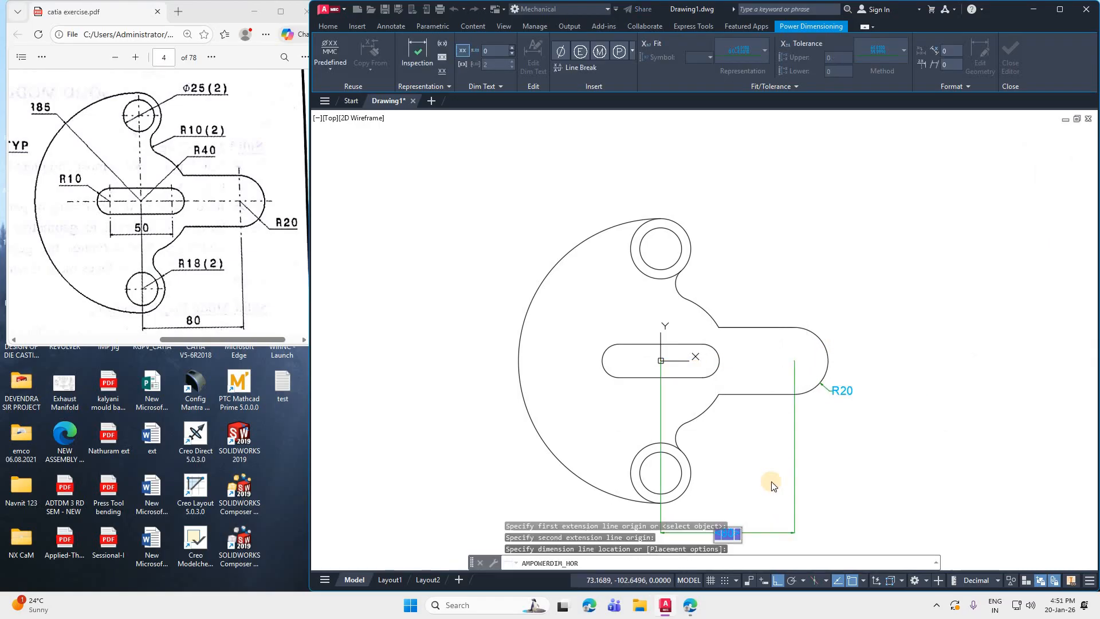
click(770, 479)
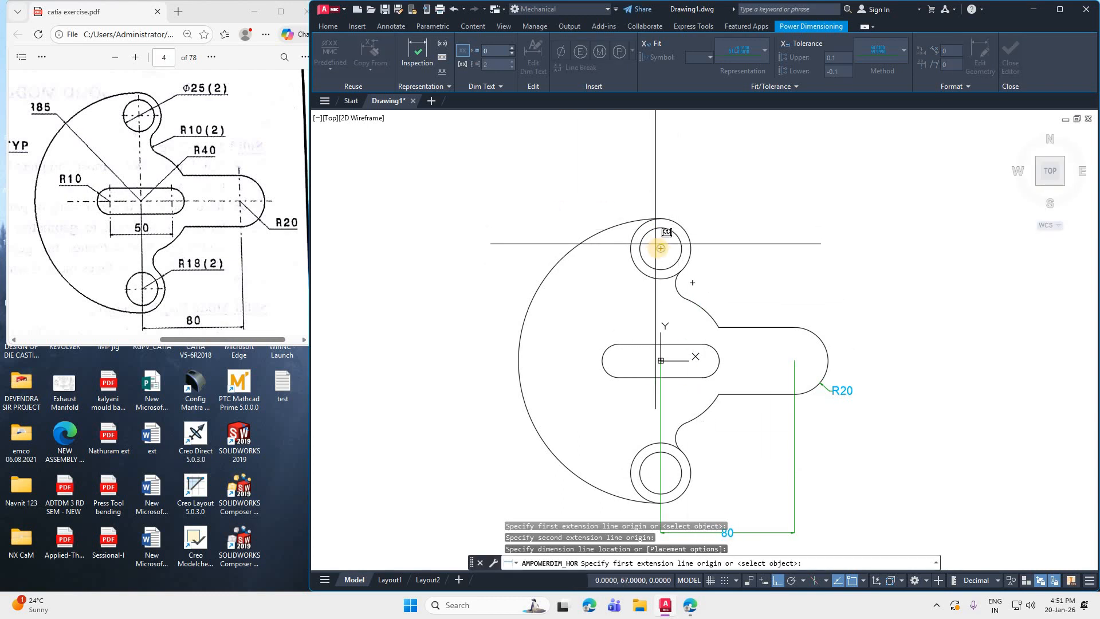
click(661, 359)
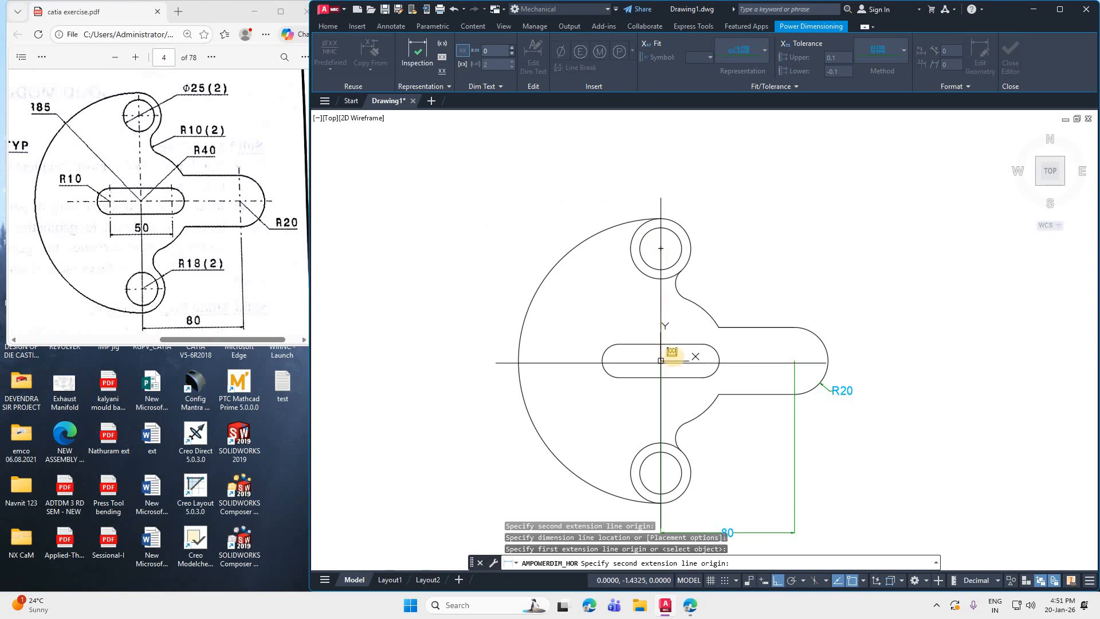
click(718, 360)
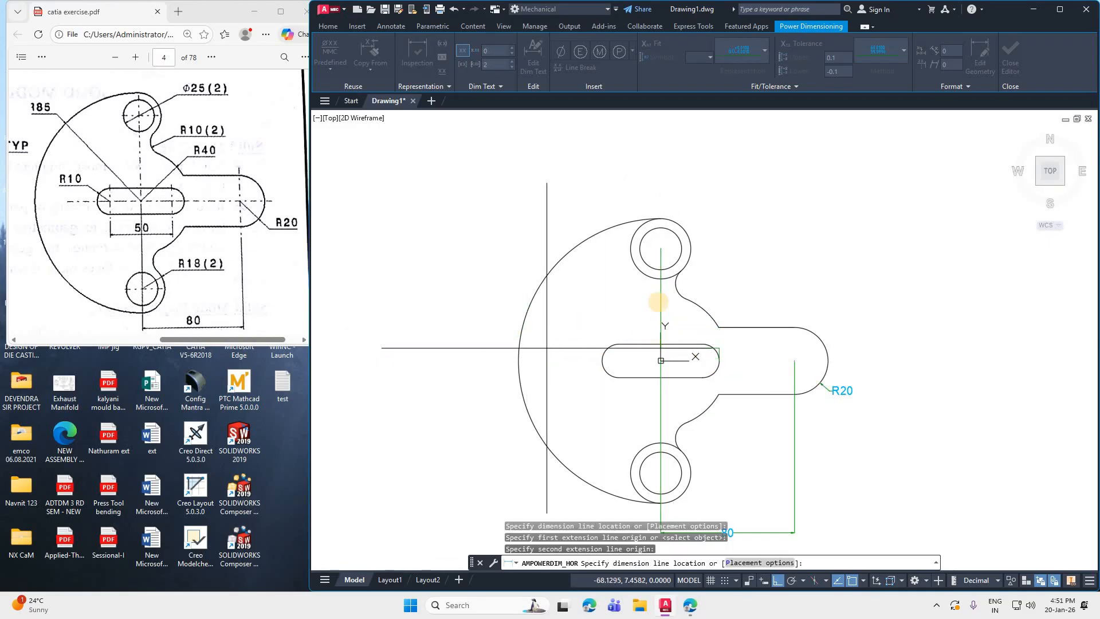
key(Escape)
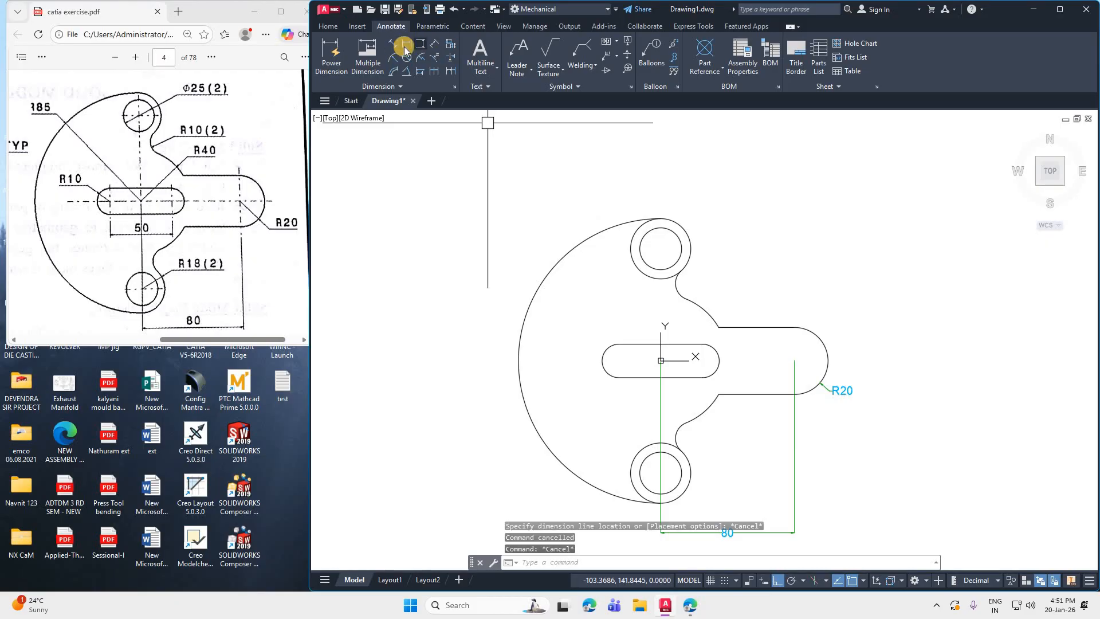
- Add a vertical dimension from the upper hole's centre to the arm-side end of the slot on its centreline, placed outside the large arc
click(418, 44)
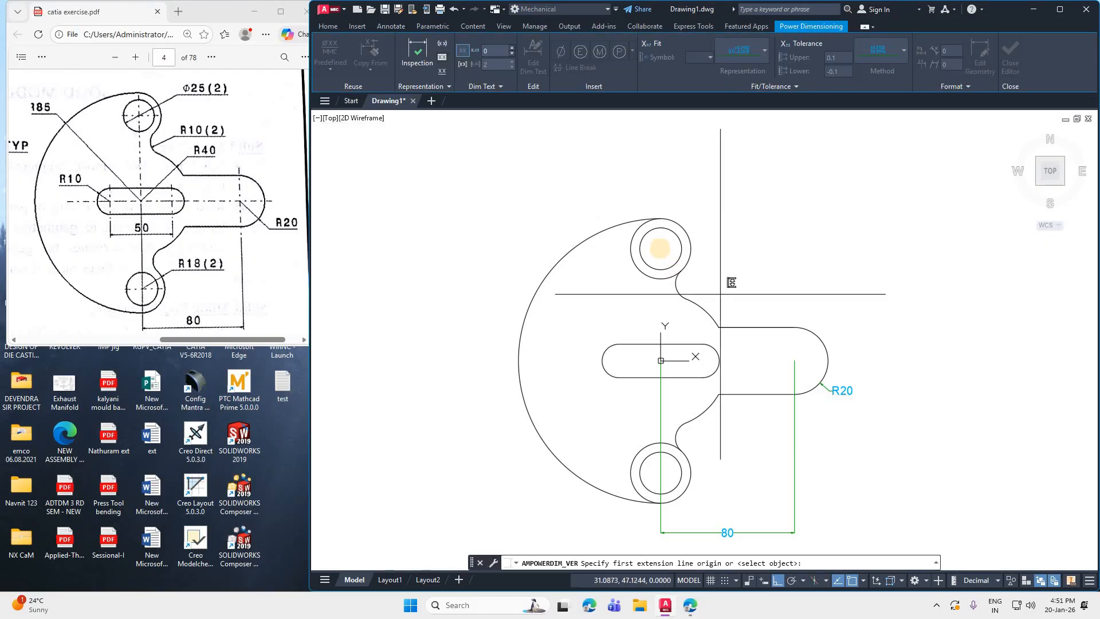
click(661, 248)
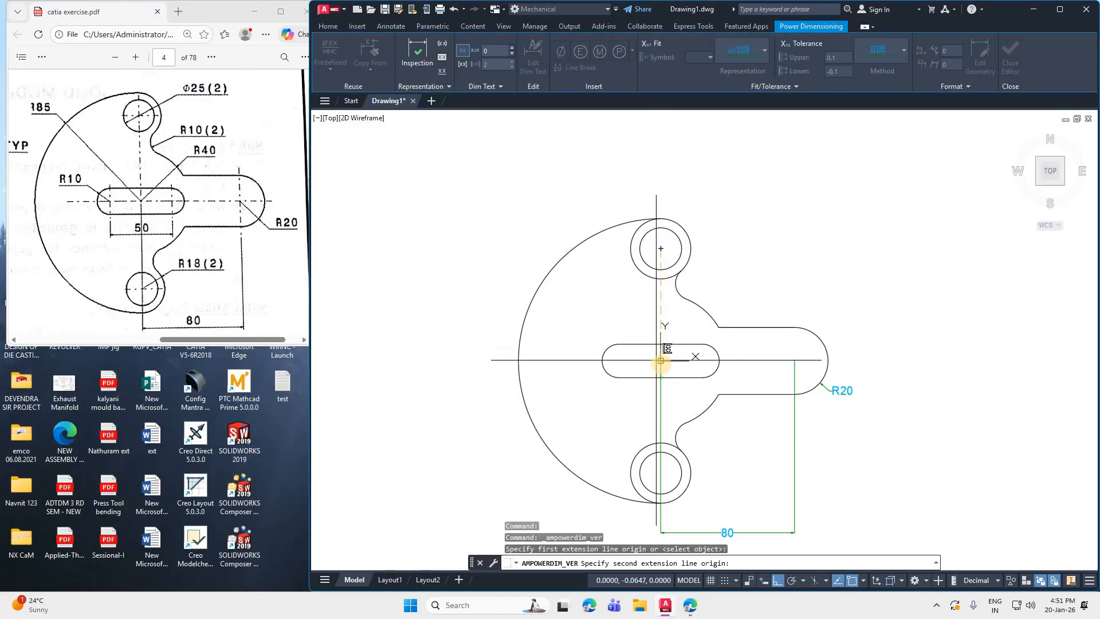
click(719, 361)
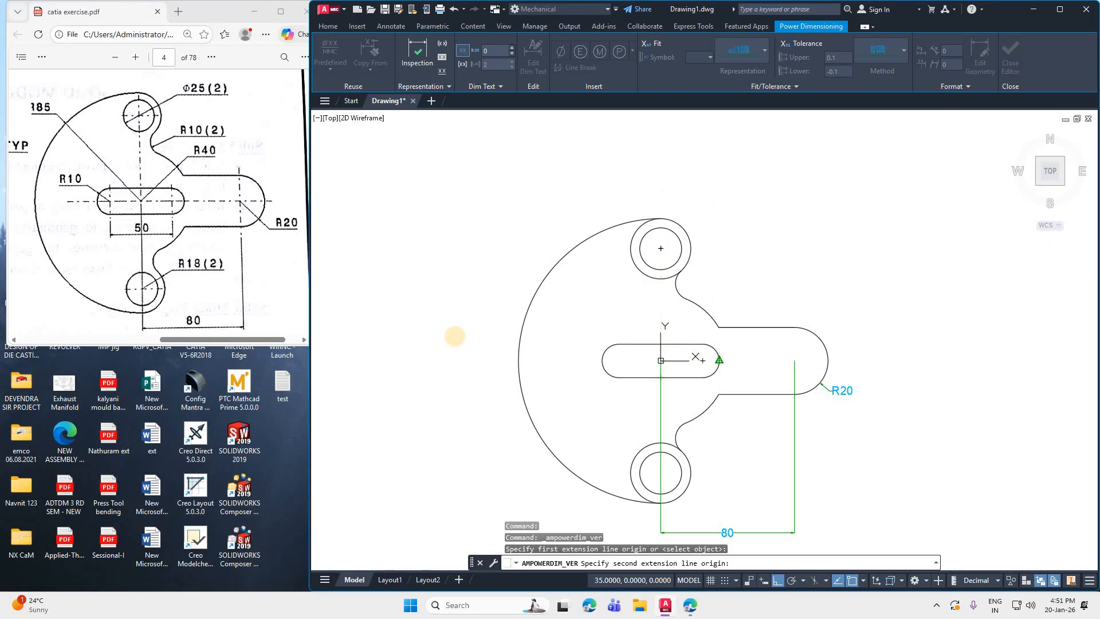
click(446, 404)
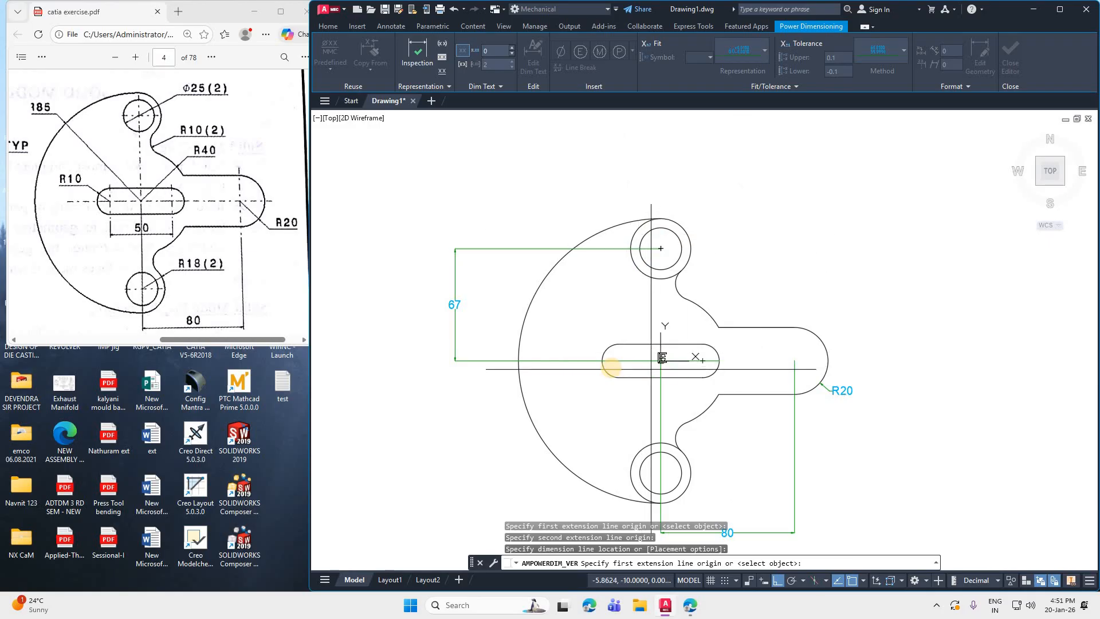
- Try a vertical dimension between the slot's two end-arc centres, and delete it
click(618, 359)
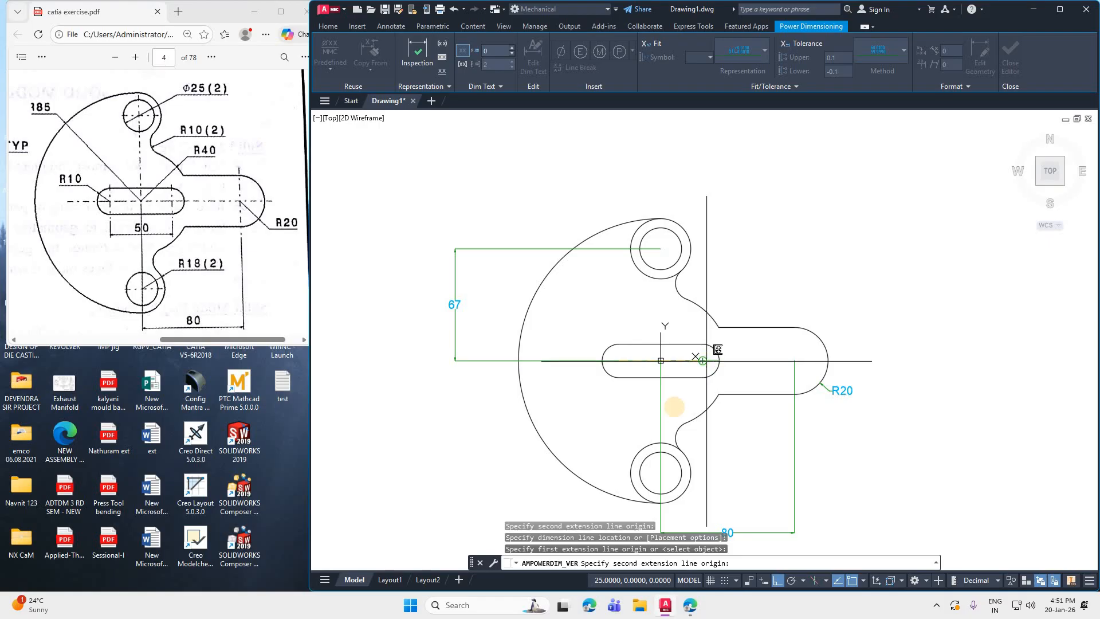
click(703, 360)
click(674, 365)
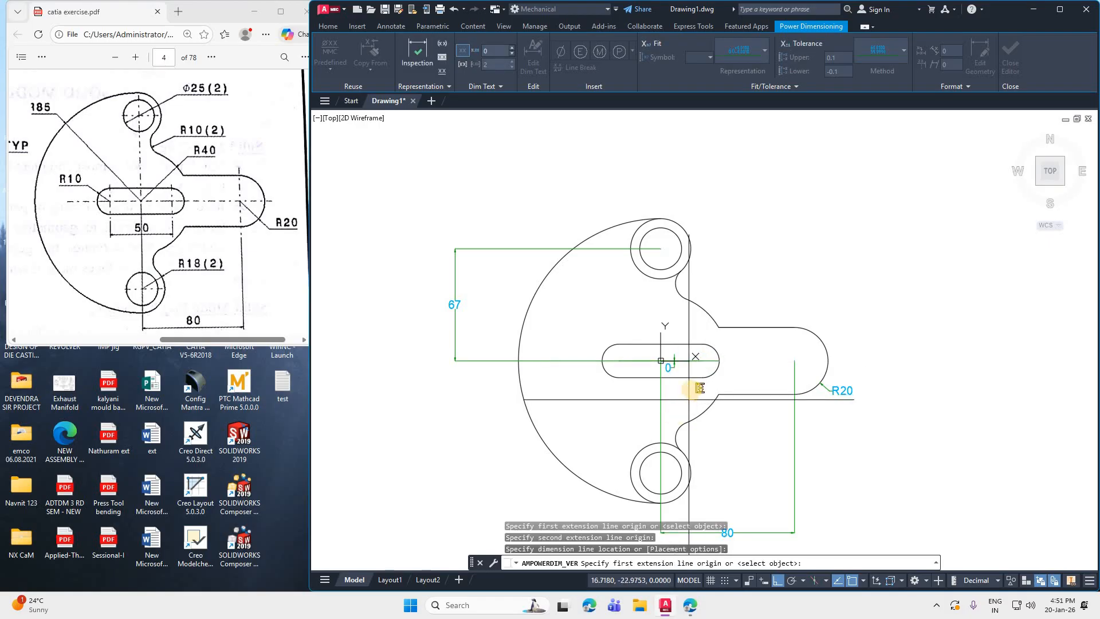
key(Escape)
click(668, 367)
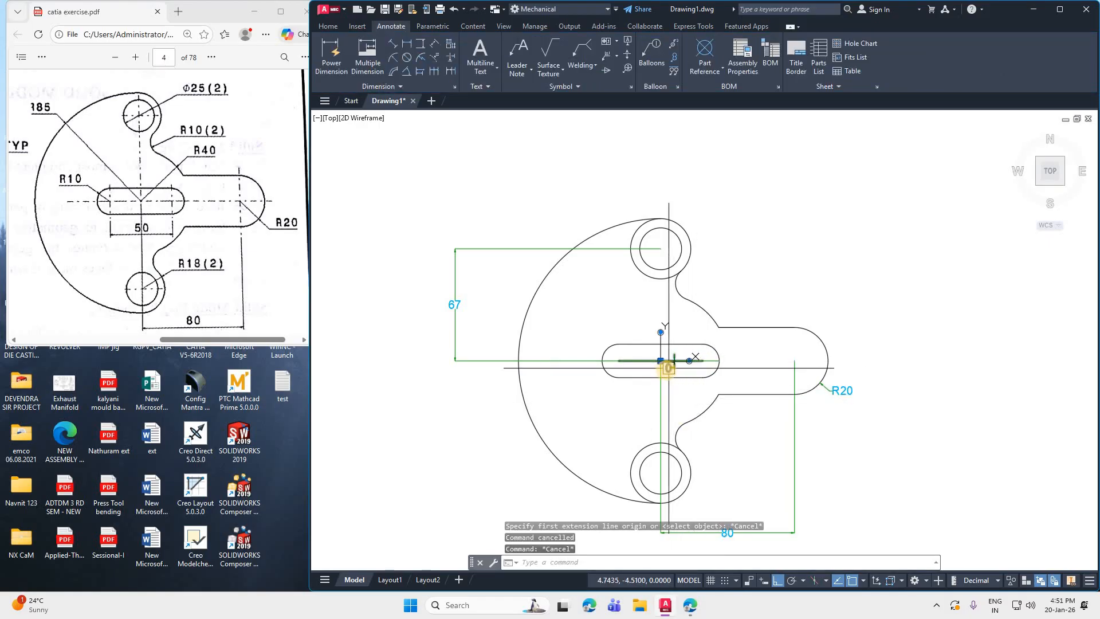
scroll(668, 367, up, 8)
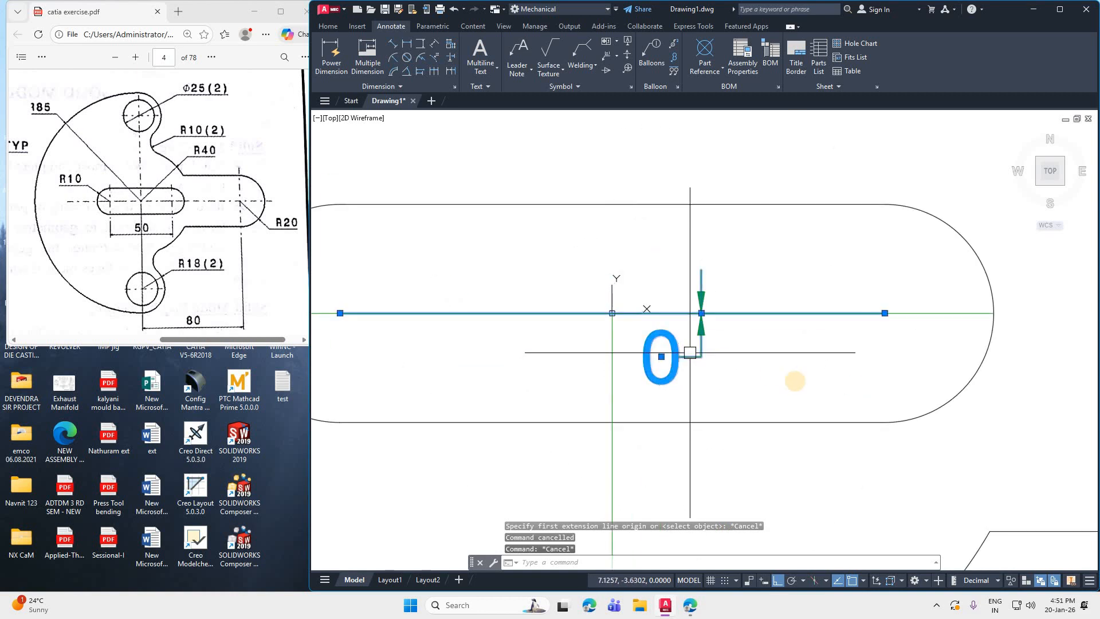
key(Delete)
scroll(798, 378, down, 6)
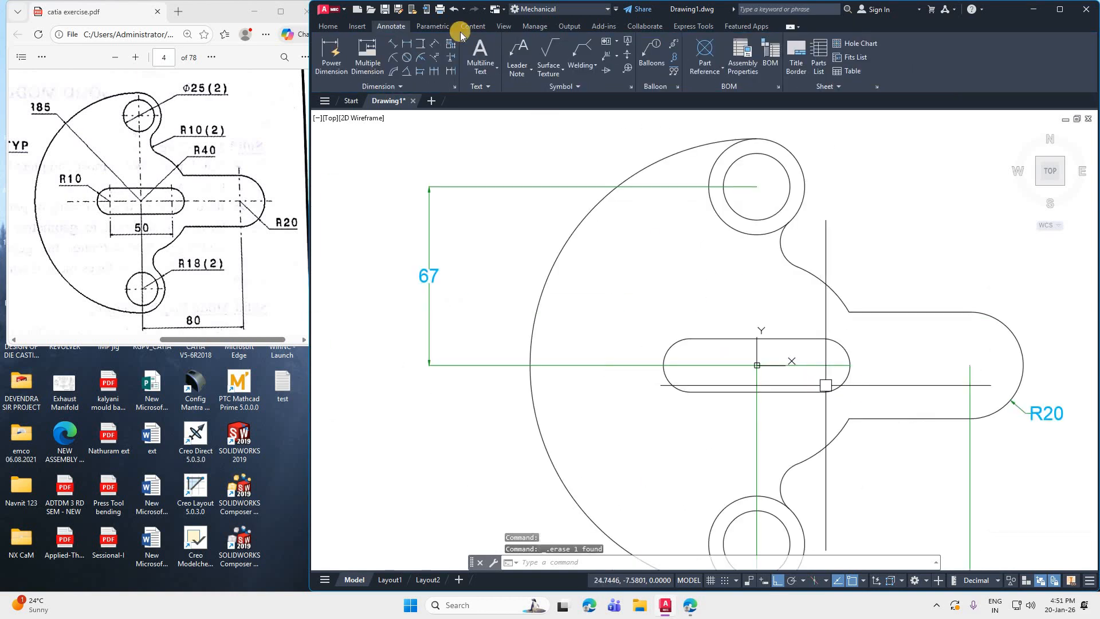
- Add a horizontal dimension between the centres of the slot's two end arcs, placed just above the slot
click(410, 41)
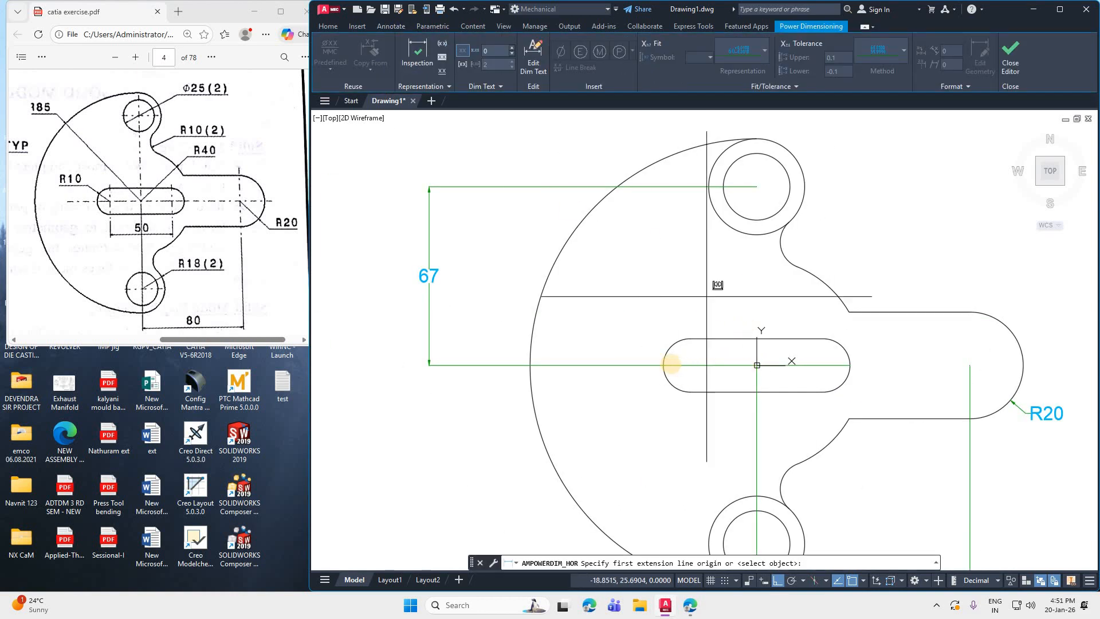
click(690, 365)
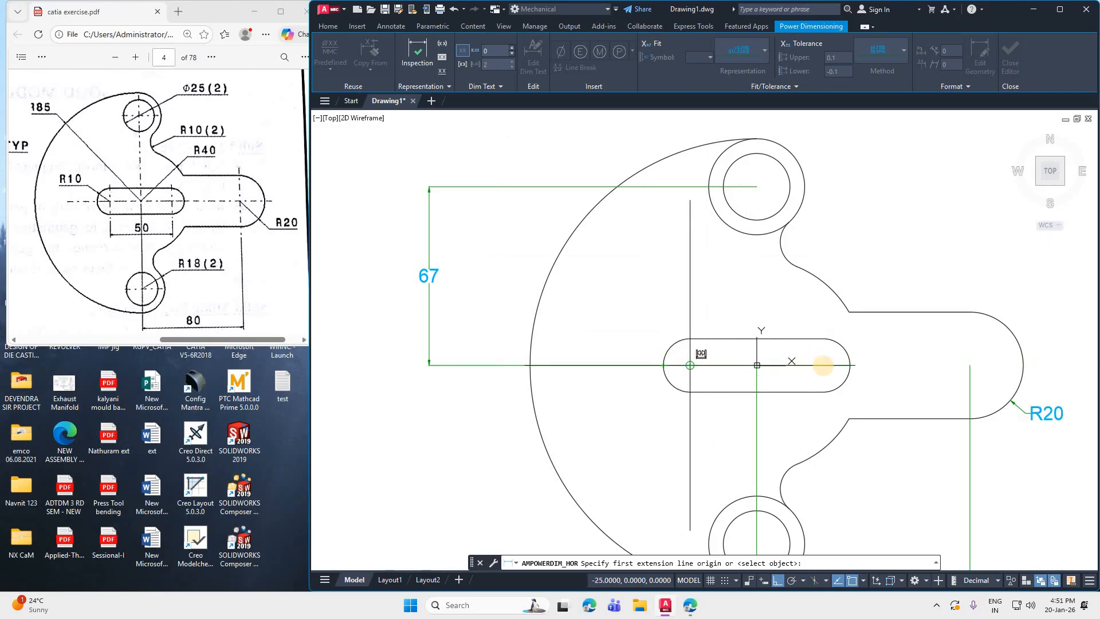
click(823, 365)
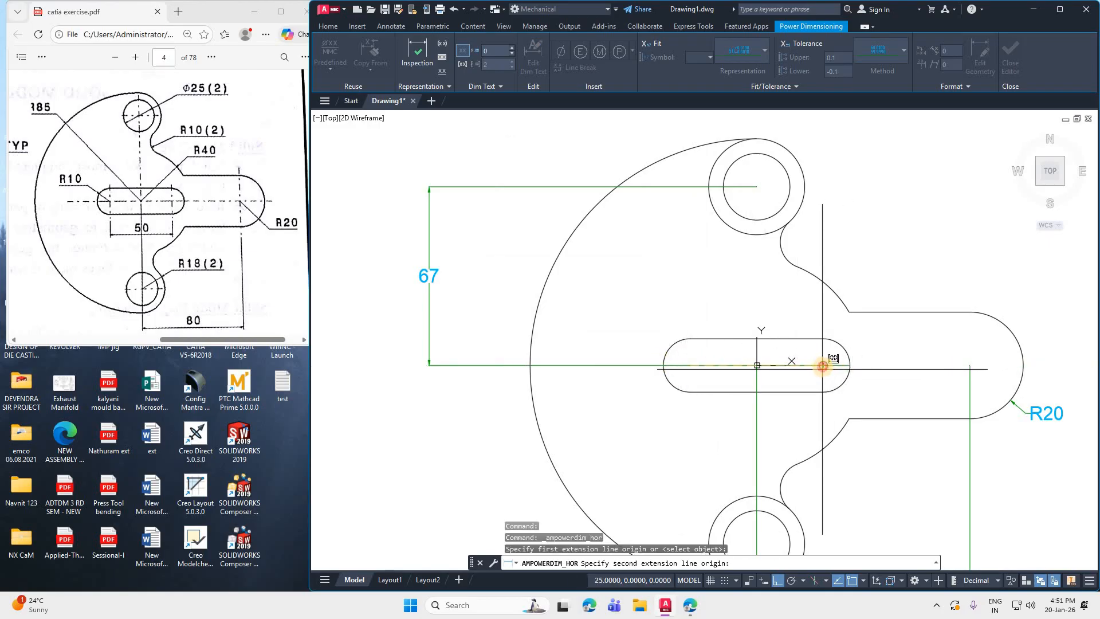
click(774, 295)
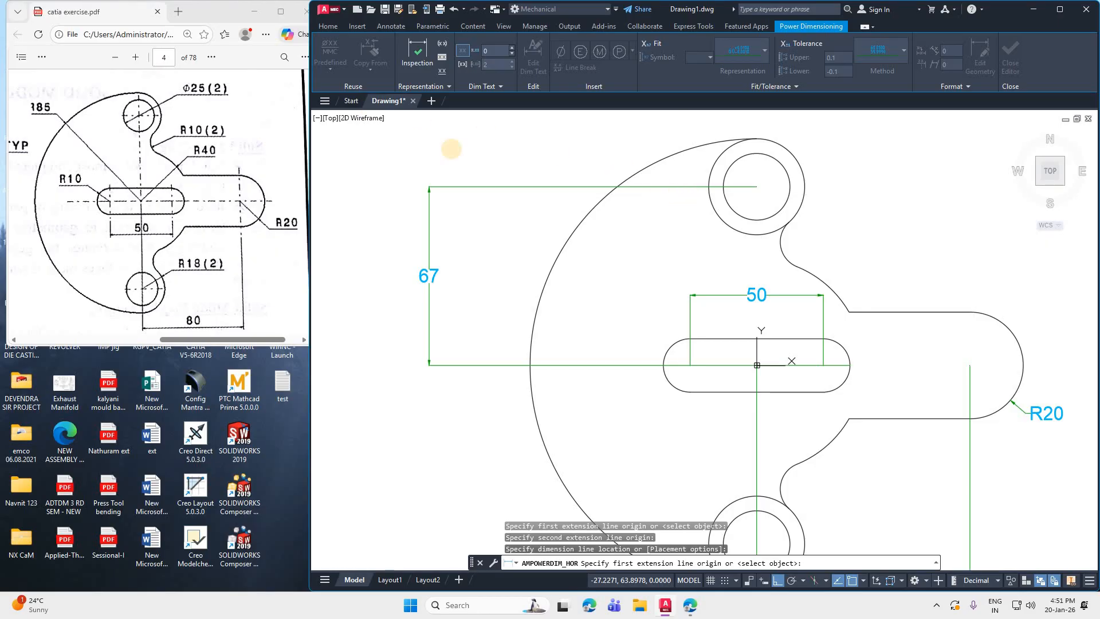
key(Escape)
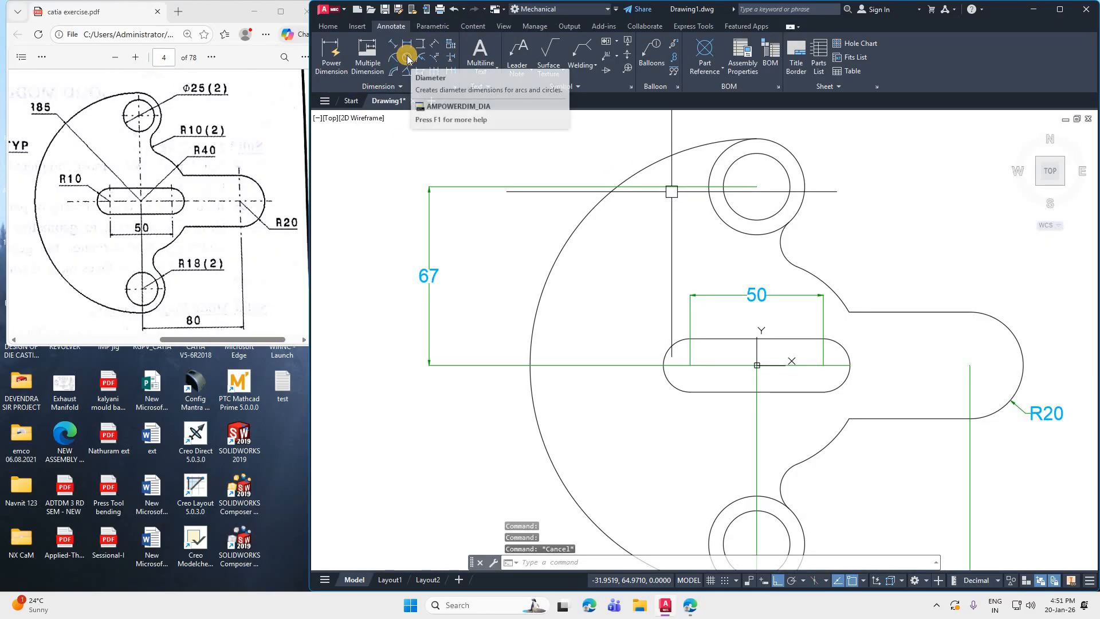
- Add a diameter dimension to the upper hole, with its text placed outside the profile on the arm side
click(407, 57)
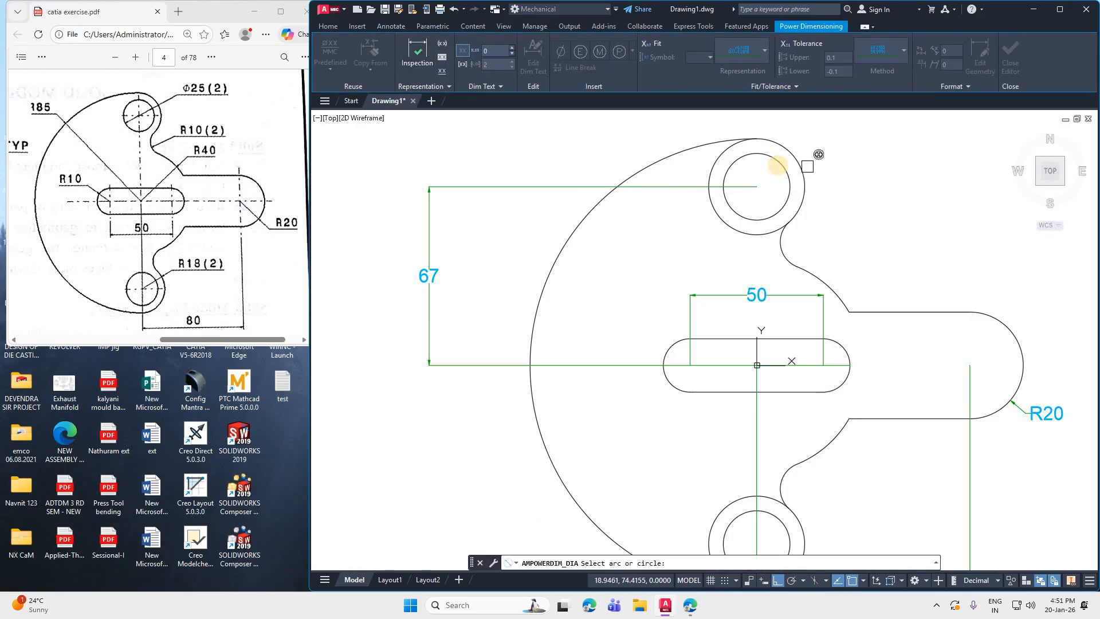
click(800, 164)
click(866, 142)
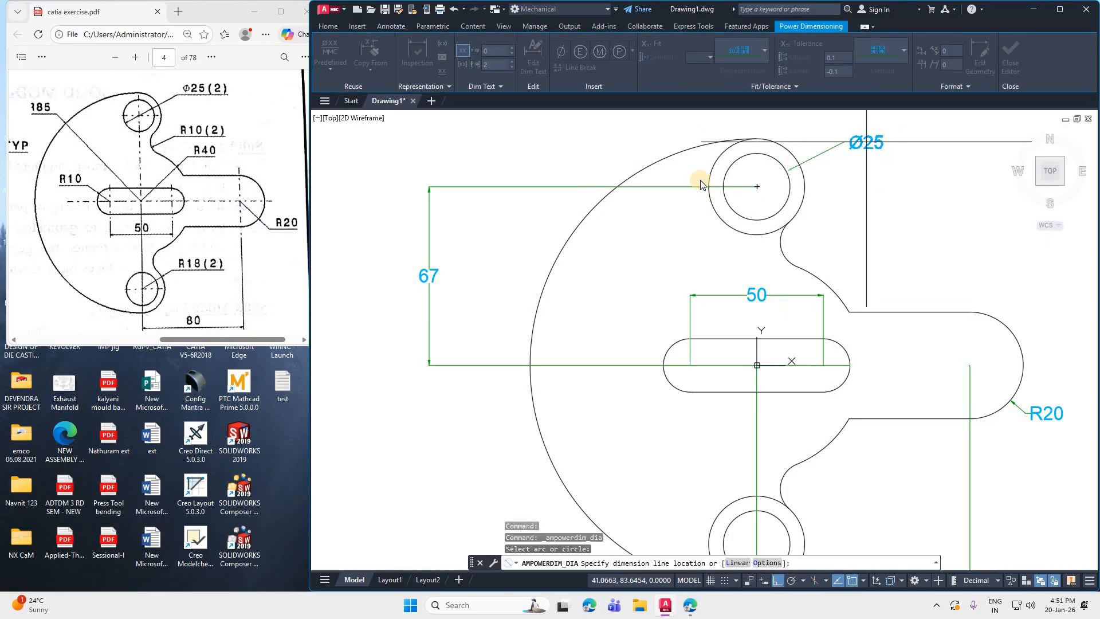
key(Escape)
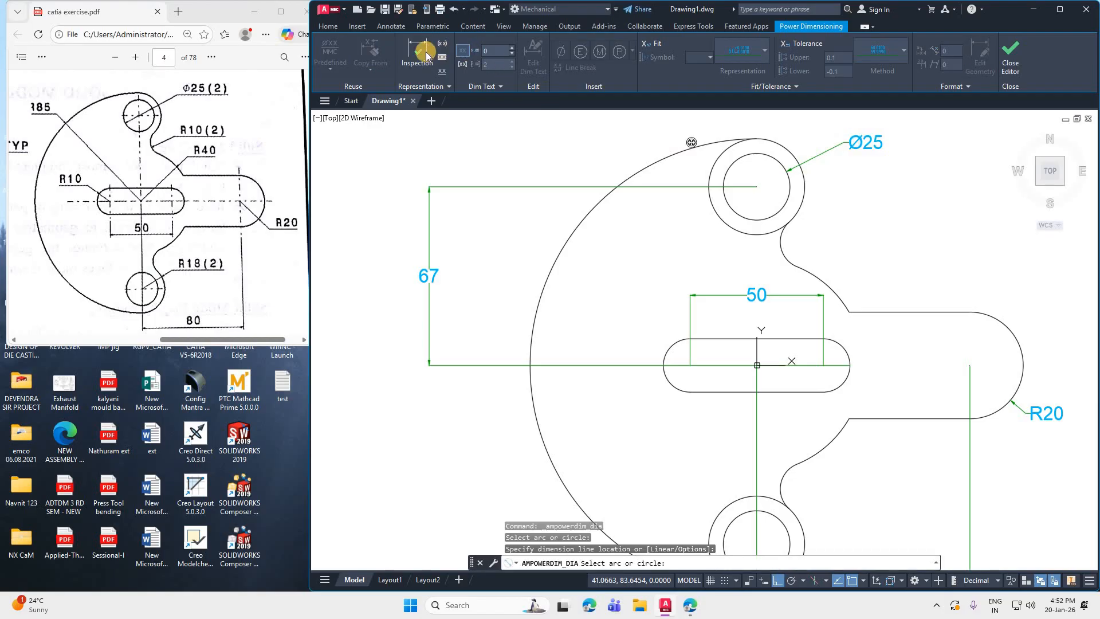
key(Escape)
key(Escape)
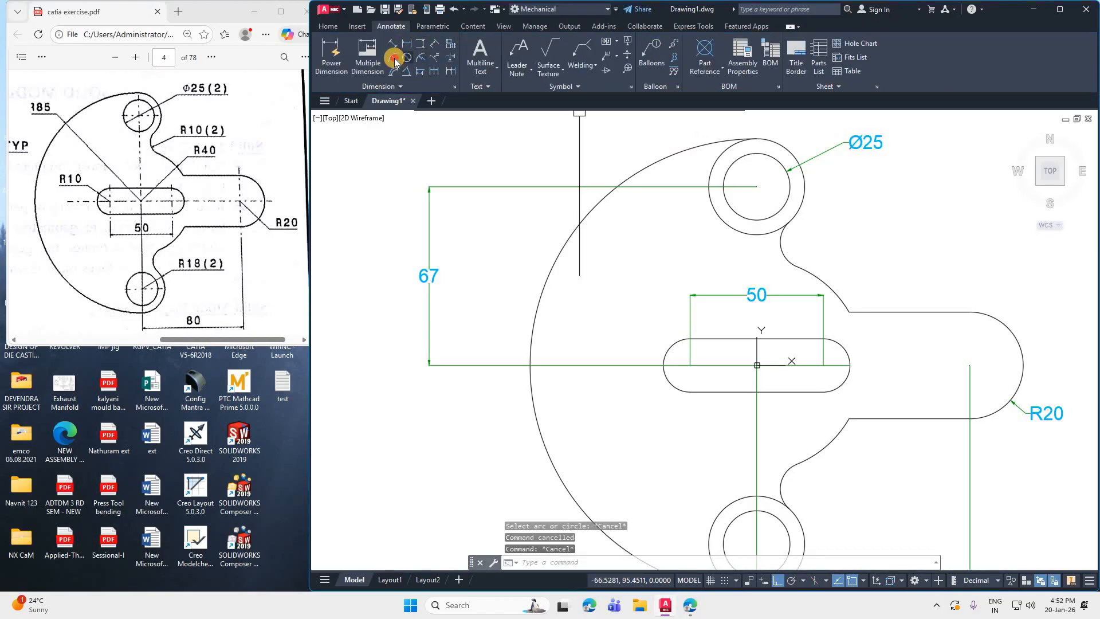
- Add radius dimensions to the upper lobe's outer circle and the slot's arm-side end arc, with their texts placed on the arm side
key(Return)
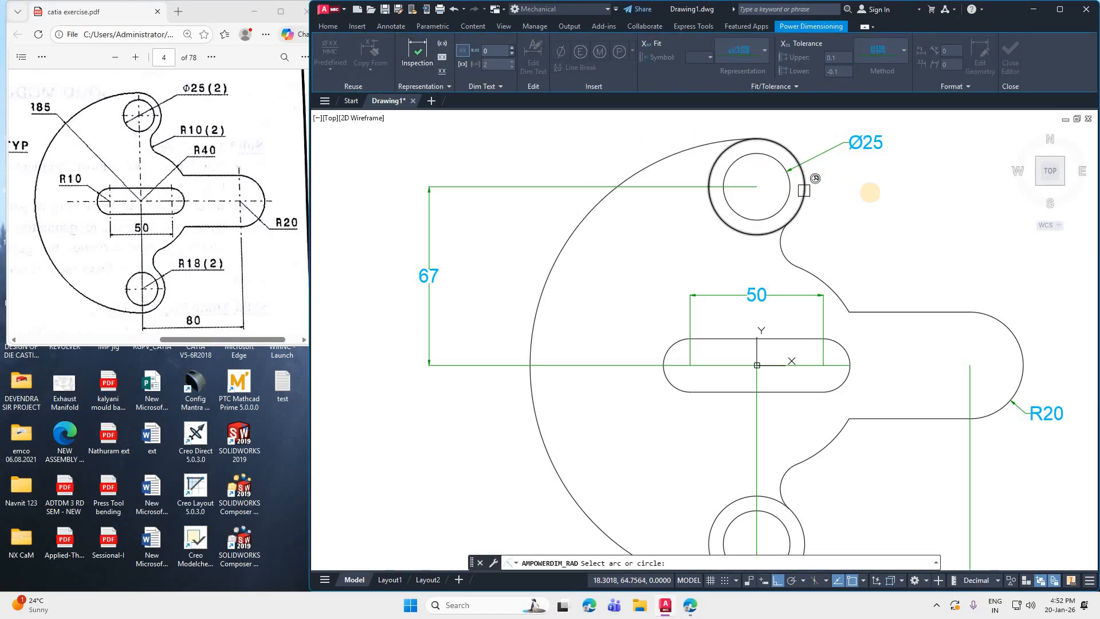
click(805, 182)
click(861, 173)
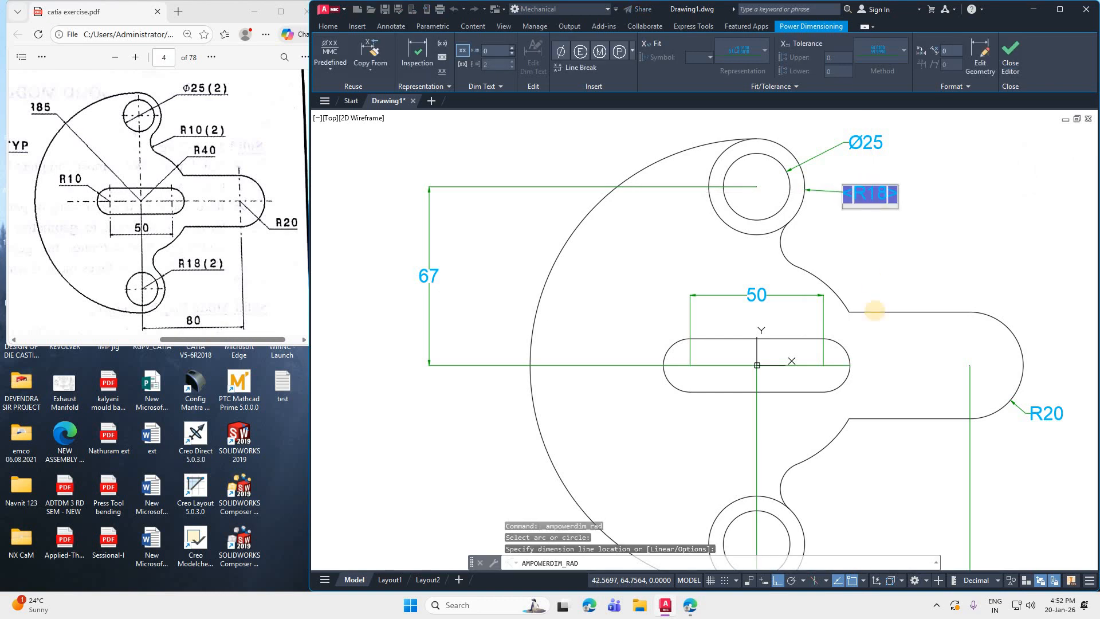
click(842, 382)
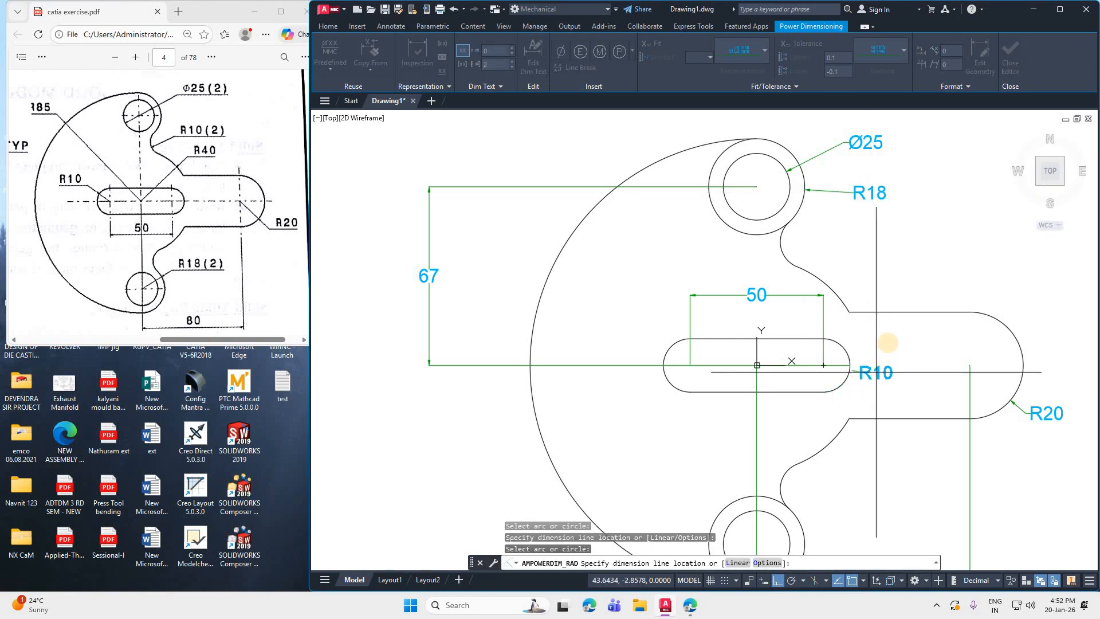
click(885, 367)
- Add radius dimensions to the lower and upper fillets between the lobes and the hub, with their texts placed inside the profile
scroll(888, 314, down, 4)
scroll(890, 410, up, 4)
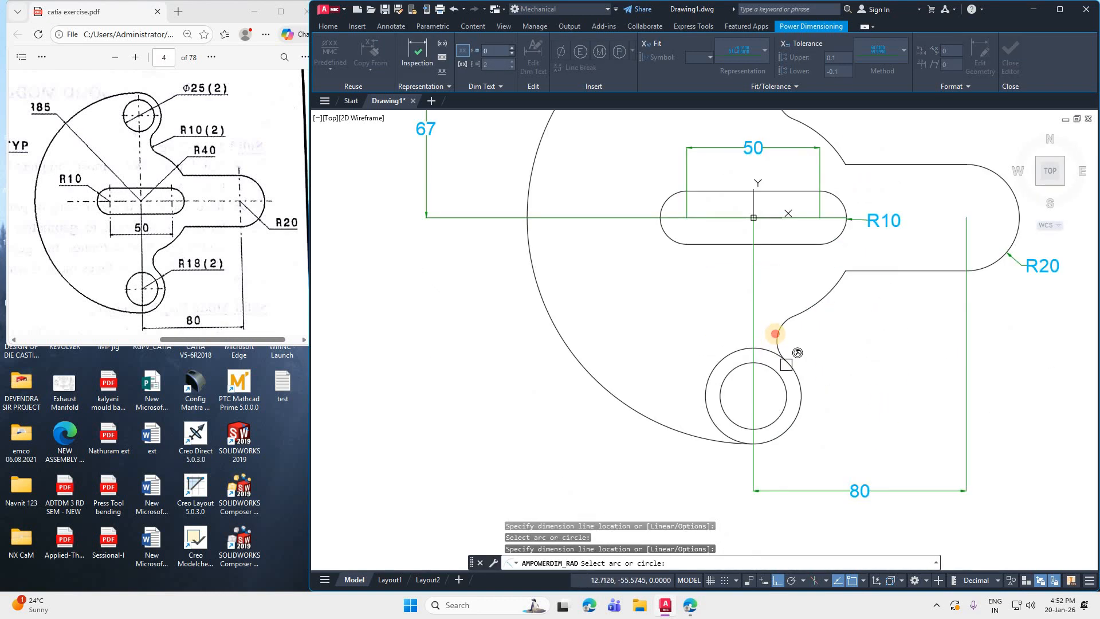
click(786, 322)
click(652, 294)
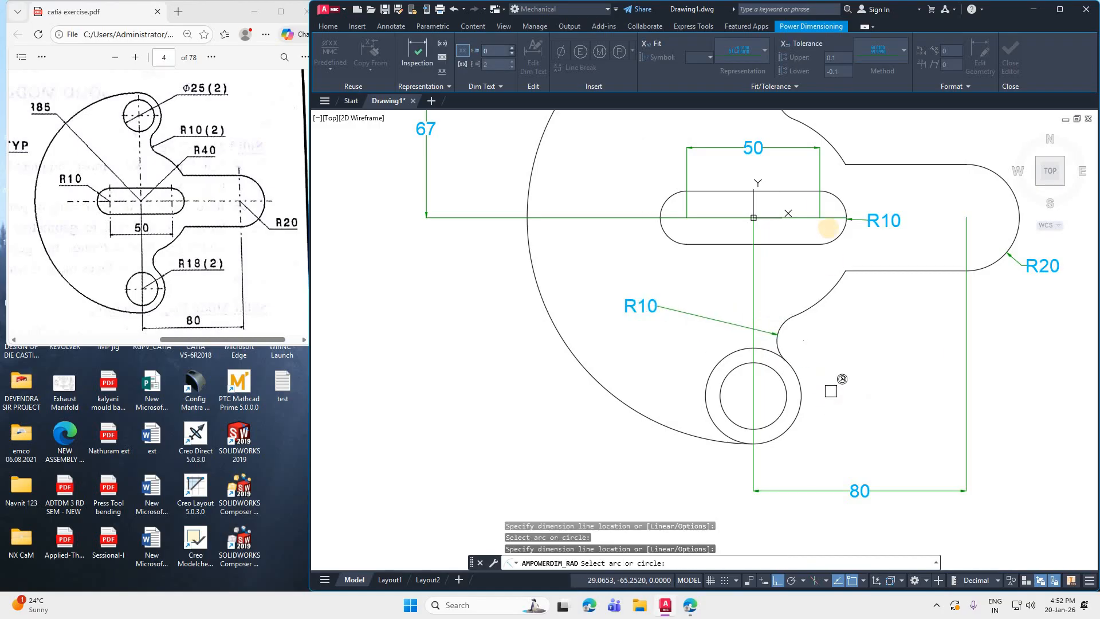
scroll(830, 395, down, 2)
scroll(817, 197, up, 4)
click(769, 218)
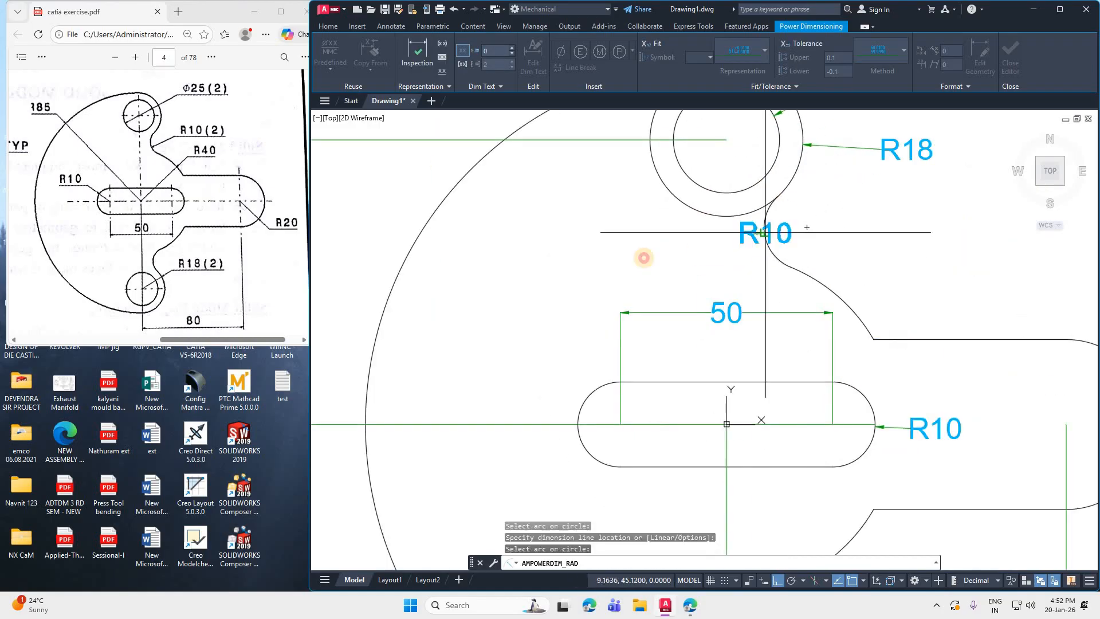
click(724, 236)
scroll(725, 236, down, 3)
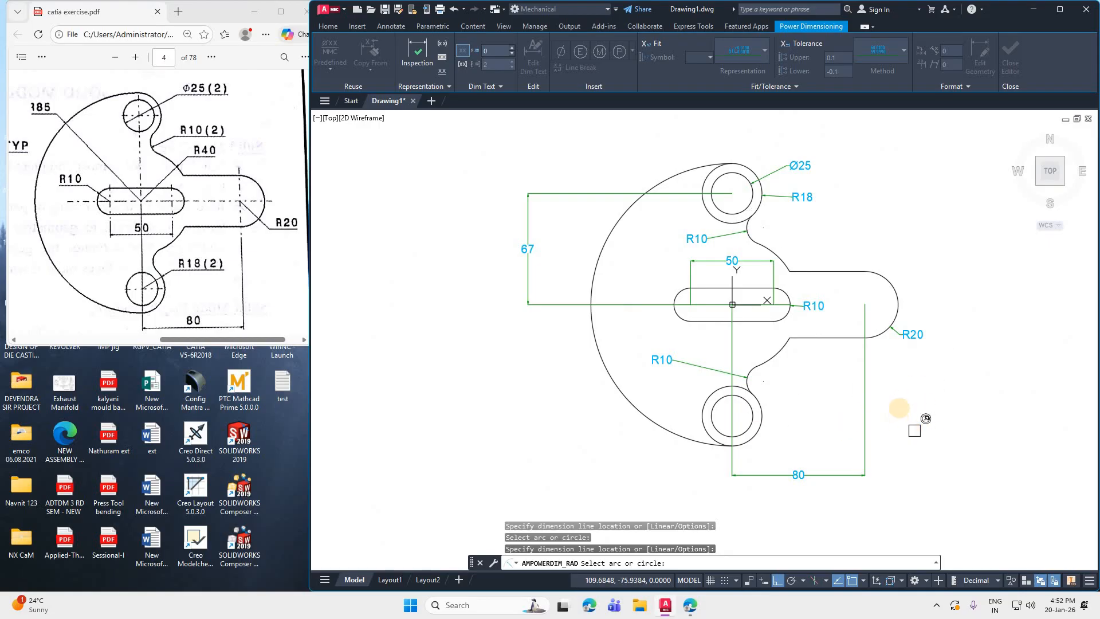
key(Escape)
key(Escape)
- Compare the dimensioned profile with the reference drawing to check which dimensions are still missing
scroll(796, 275, up, 1)
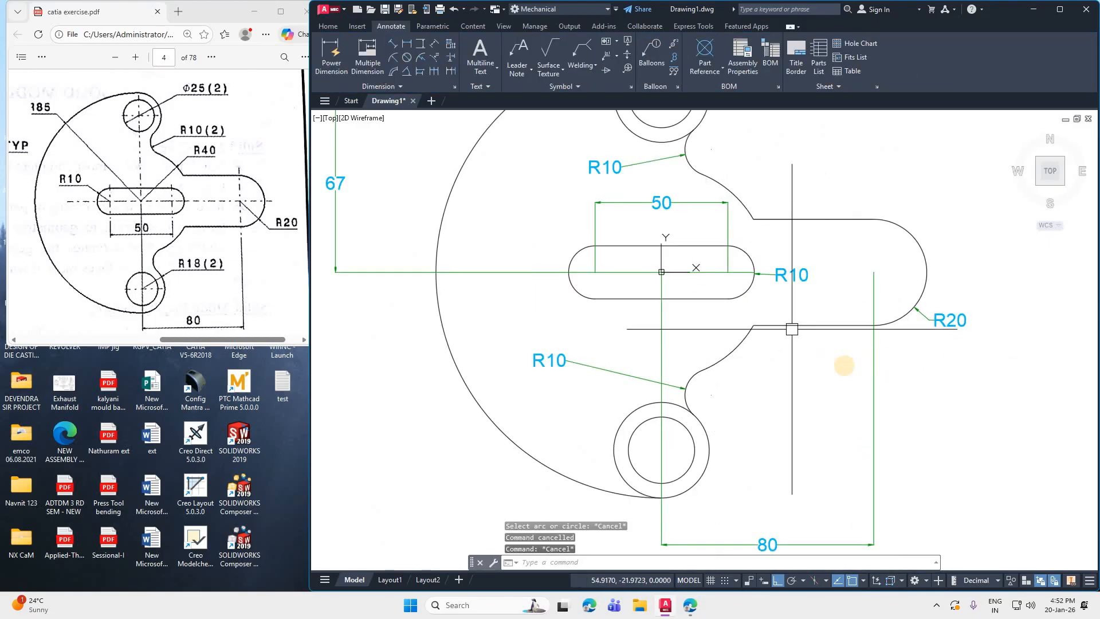
scroll(758, 324, down, 1)
scroll(836, 357, up, 2)
scroll(879, 361, down, 2)
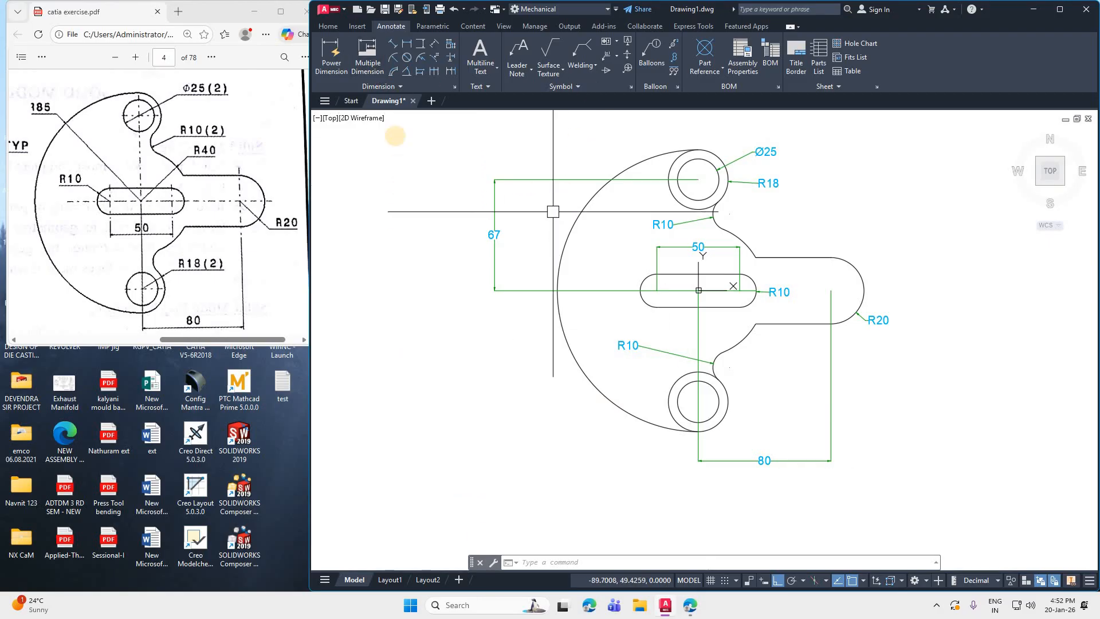
scroll(768, 291, up, 2)
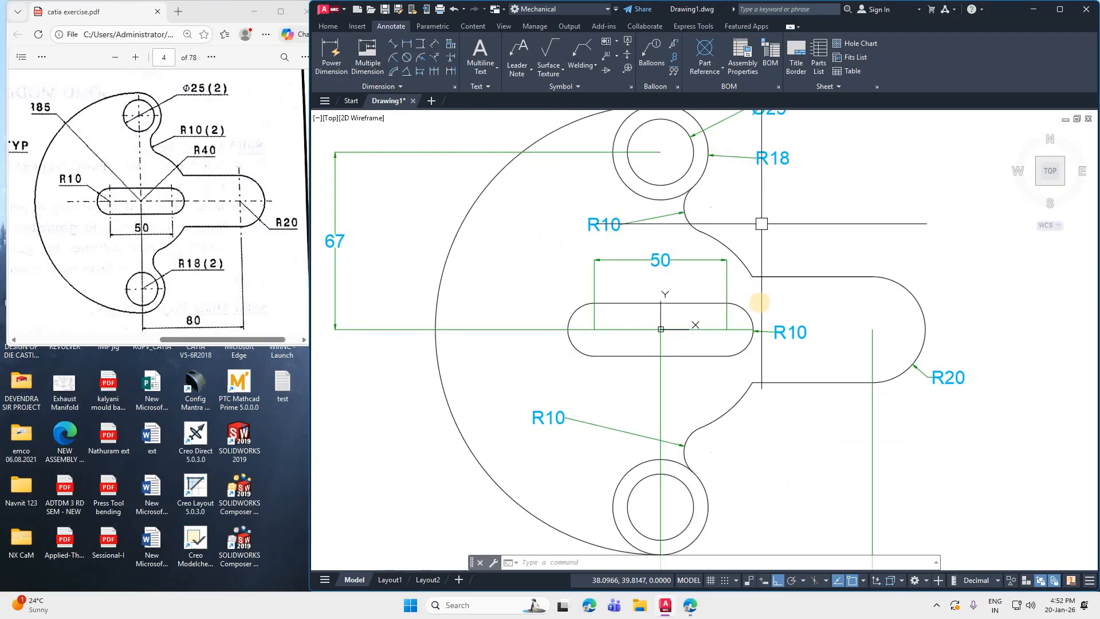
scroll(761, 293, down, 3)
scroll(782, 246, up, 3)
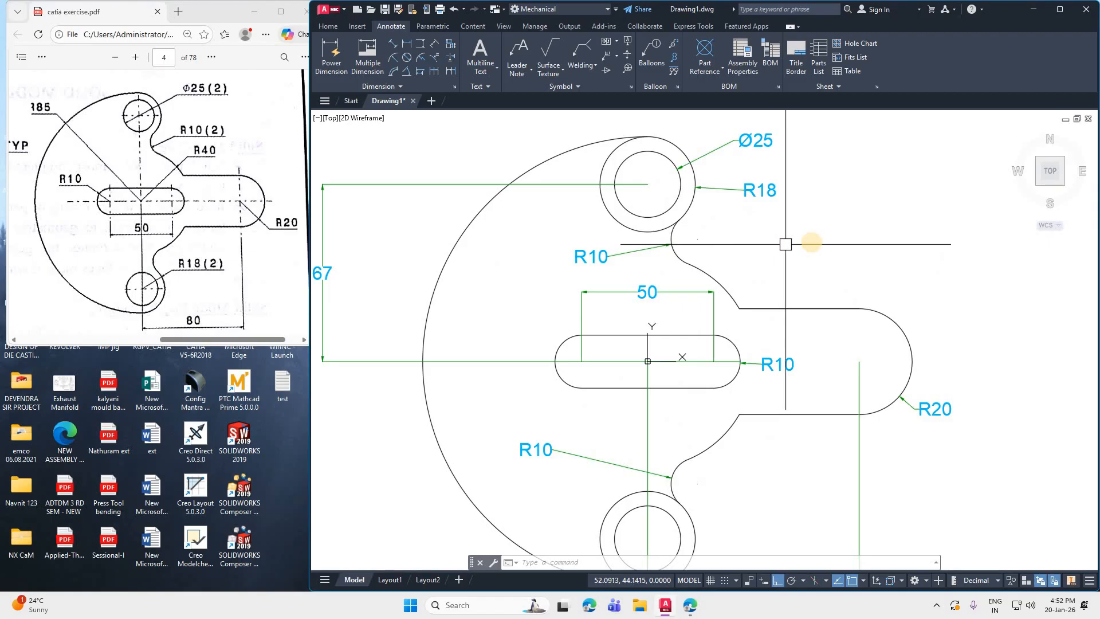
scroll(810, 242, down, 2)
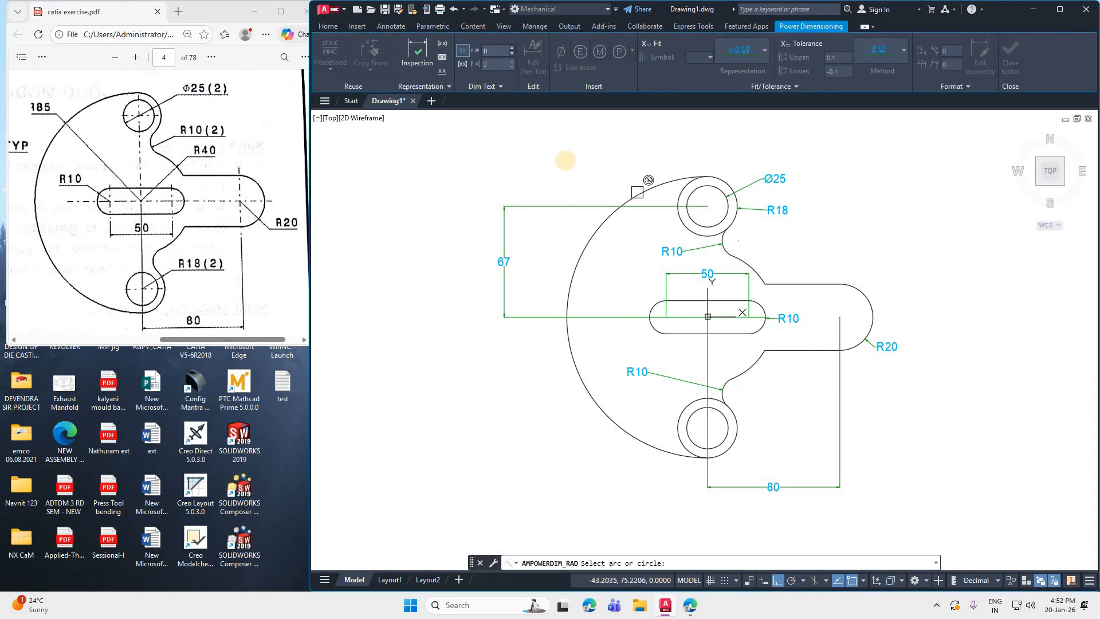
- Add a radius dimension to the large outer arc, with its text placed outside the profile near the upper hole
click(637, 192)
click(562, 159)
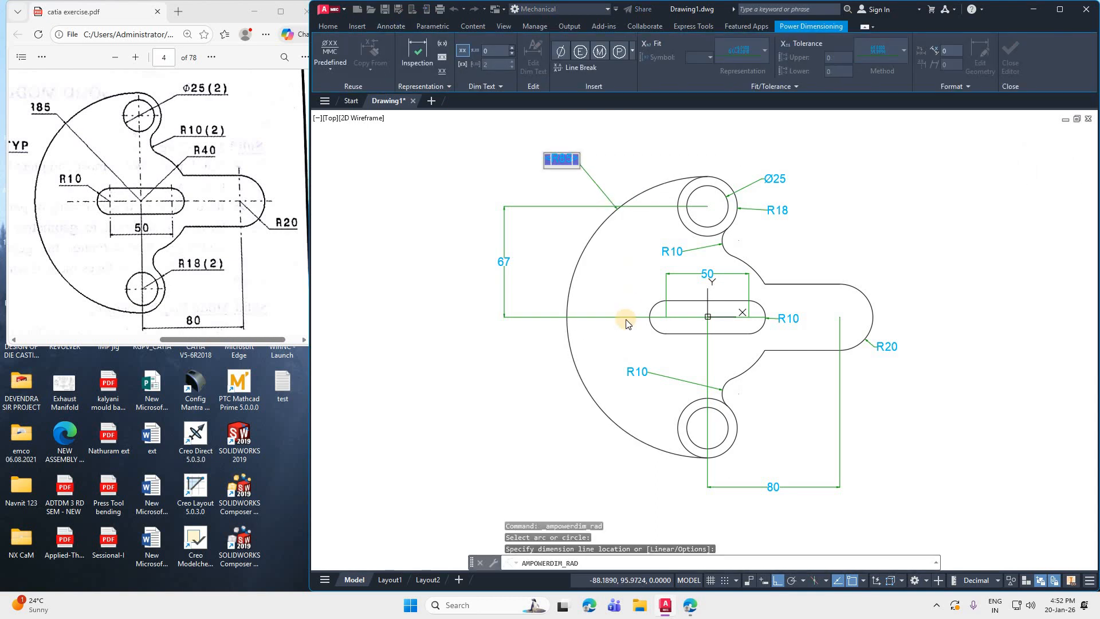
click(624, 318)
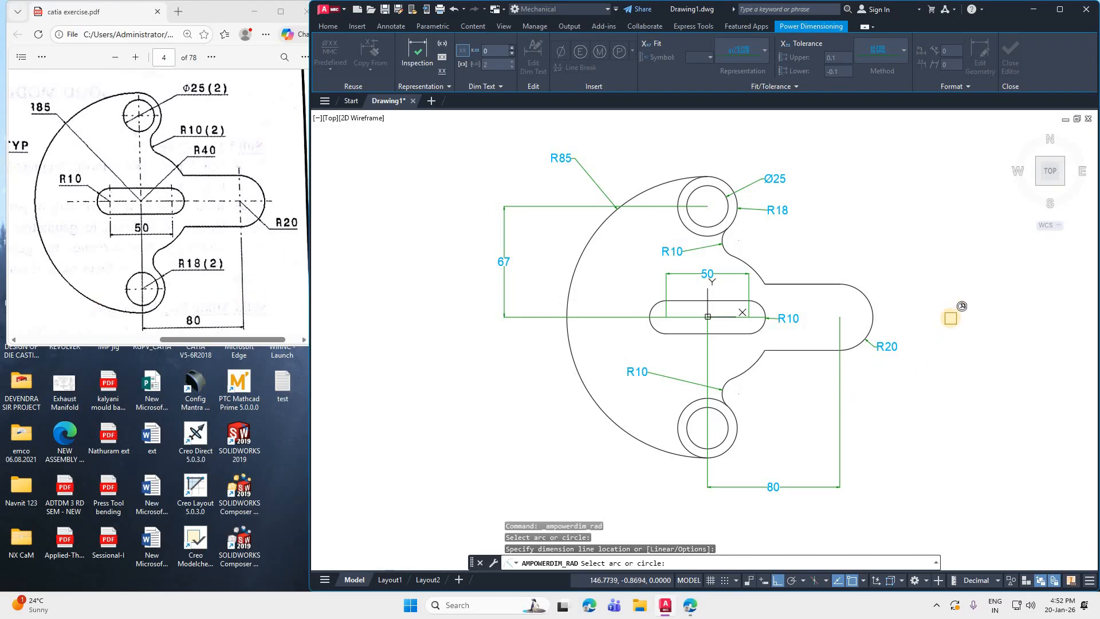
key(Escape)
key(Escape)
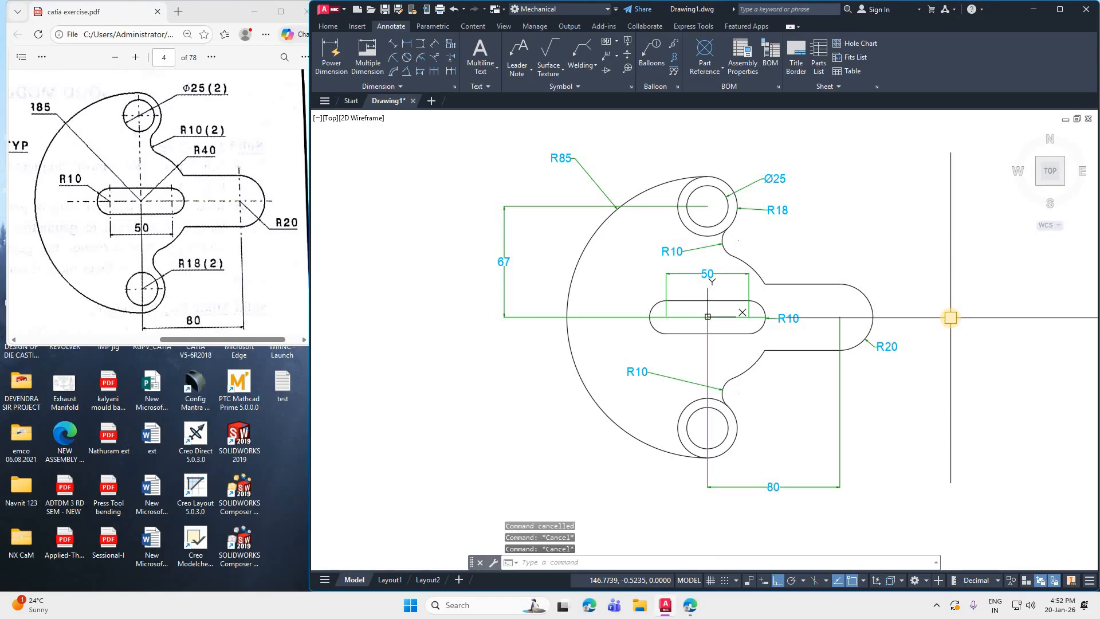
text(x)
key(Return)
text(s: a)
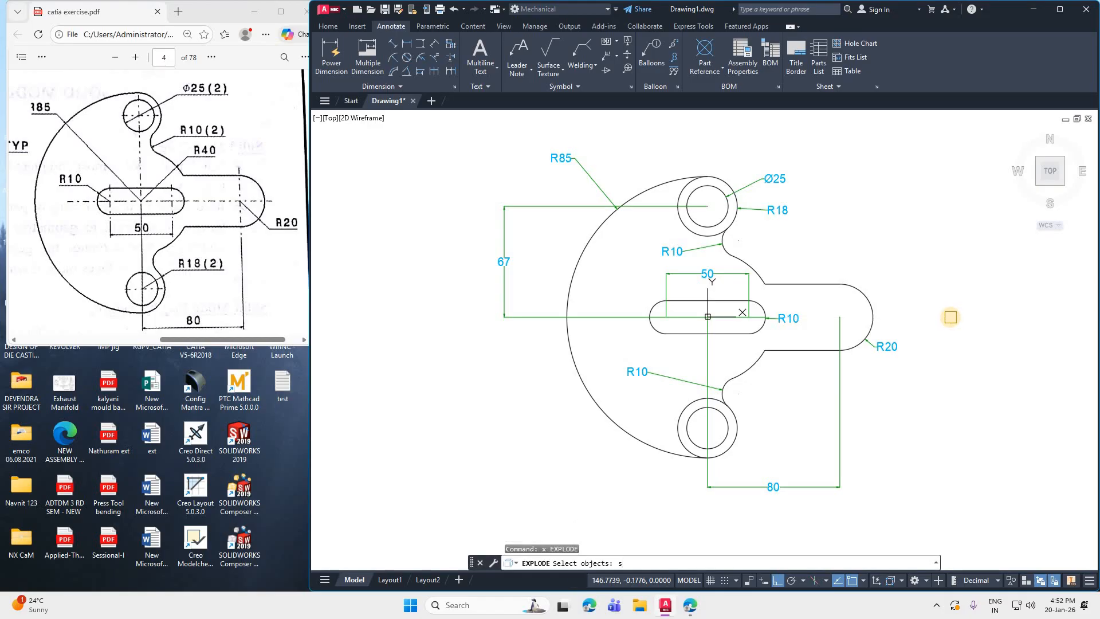
key(Return)
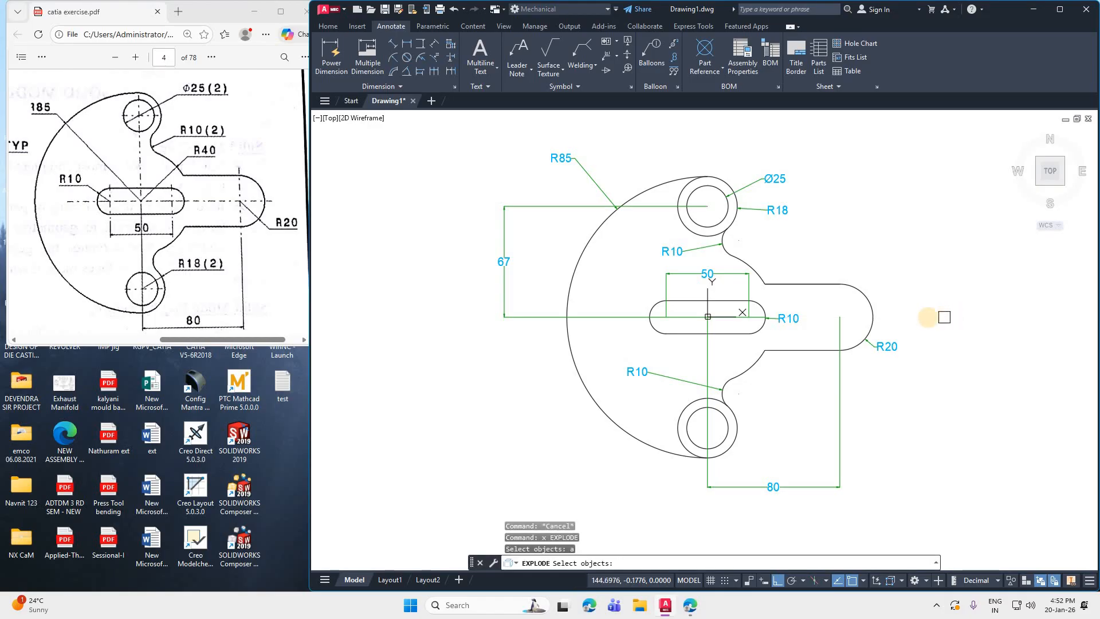
key(Return)
- Fit the whole drawing in view with Zoom All and review the profile's dimensions, including the upper fillet area
text(z)
key(Return)
text(a)
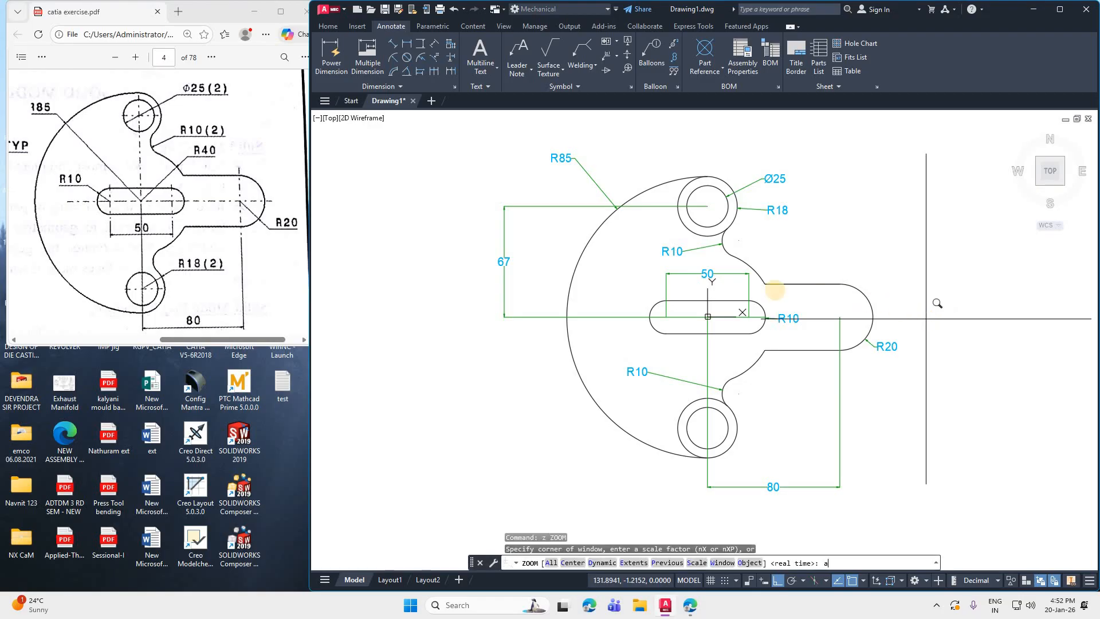
key(Return)
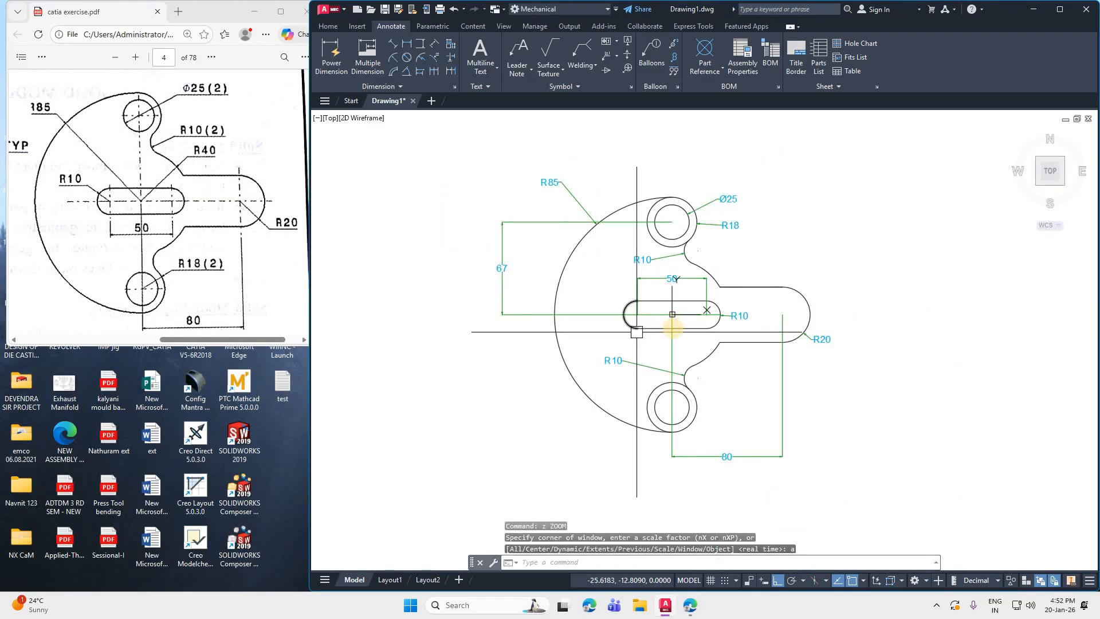
scroll(636, 331, up, 1)
scroll(687, 246, down, 1)
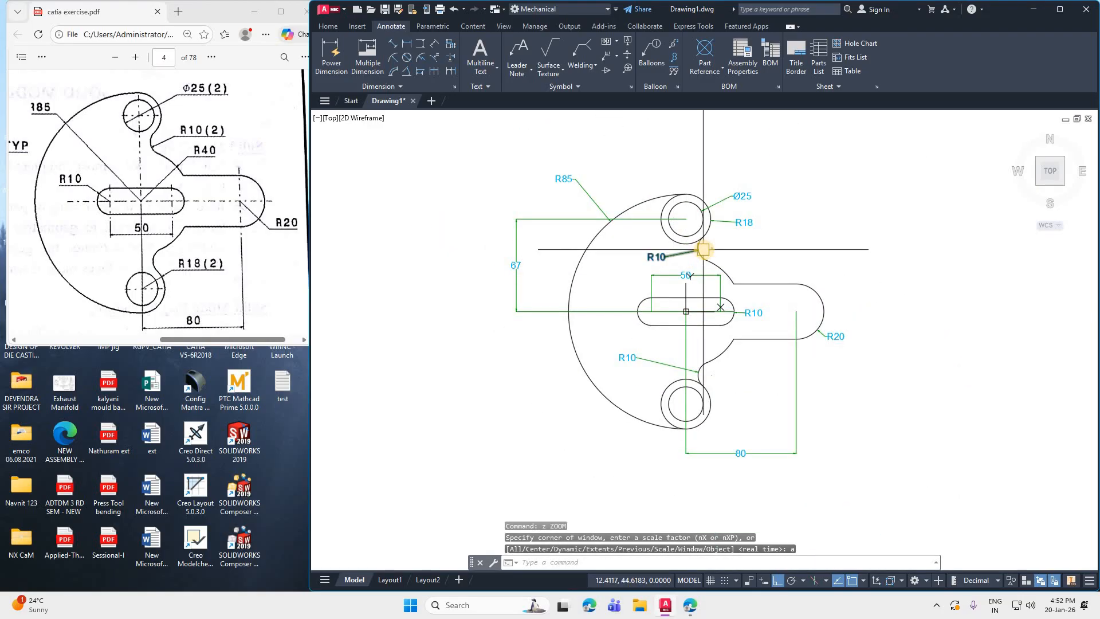
scroll(704, 248, up, 2)
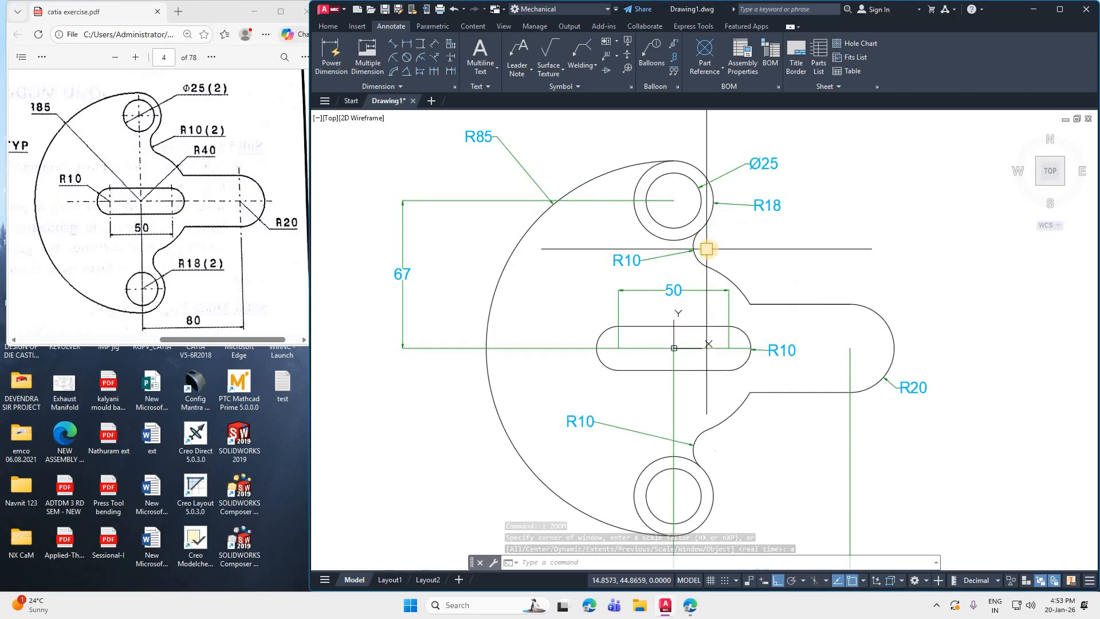
scroll(709, 249, down, 2)
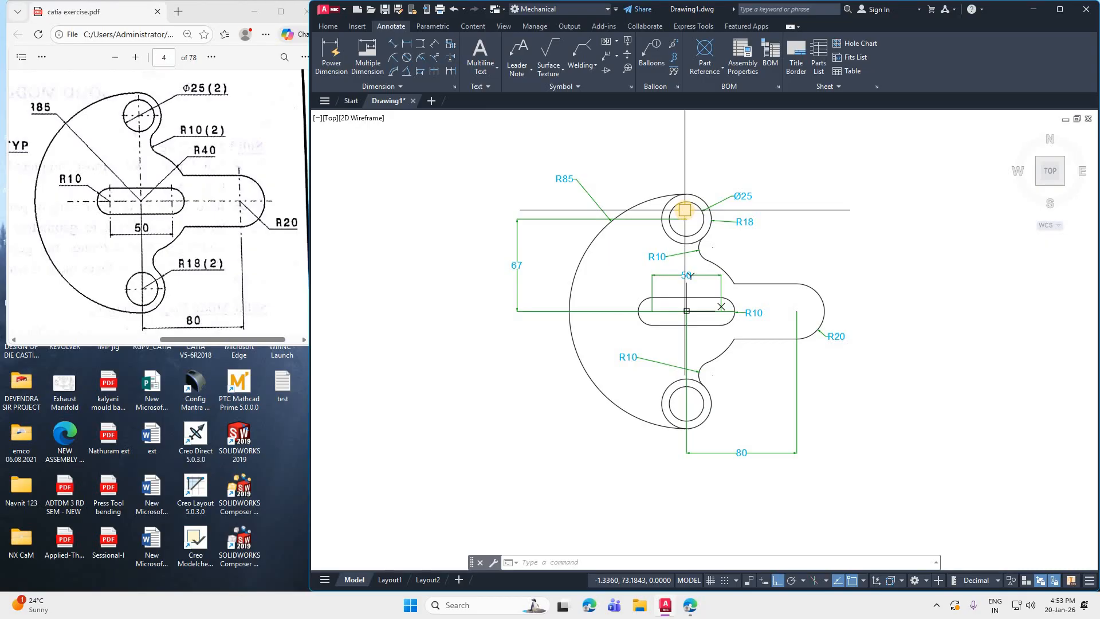
click(329, 26)
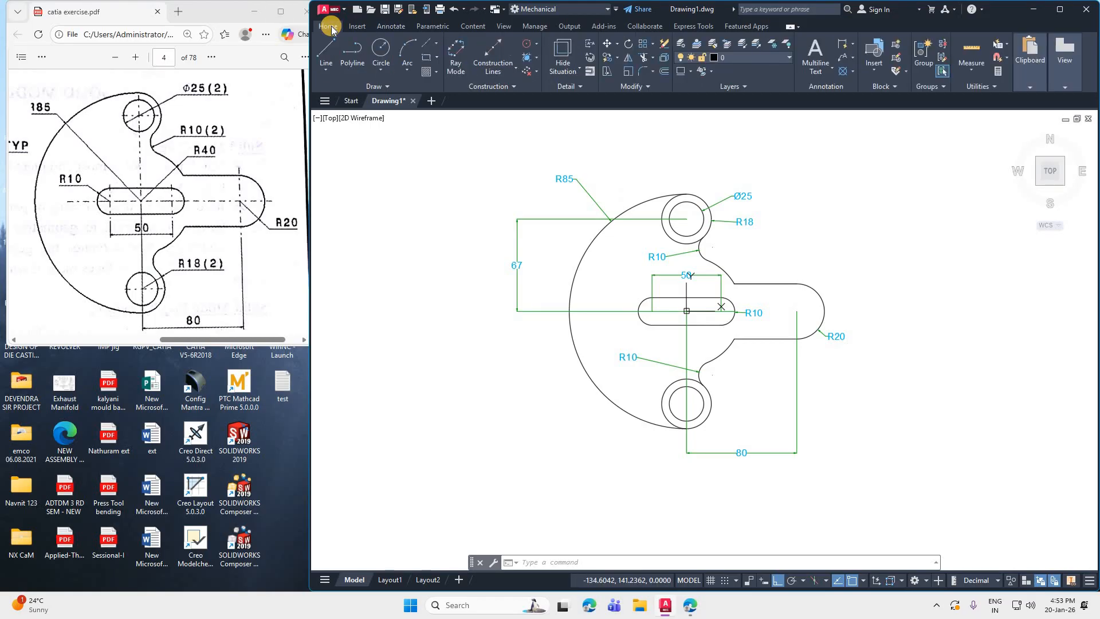